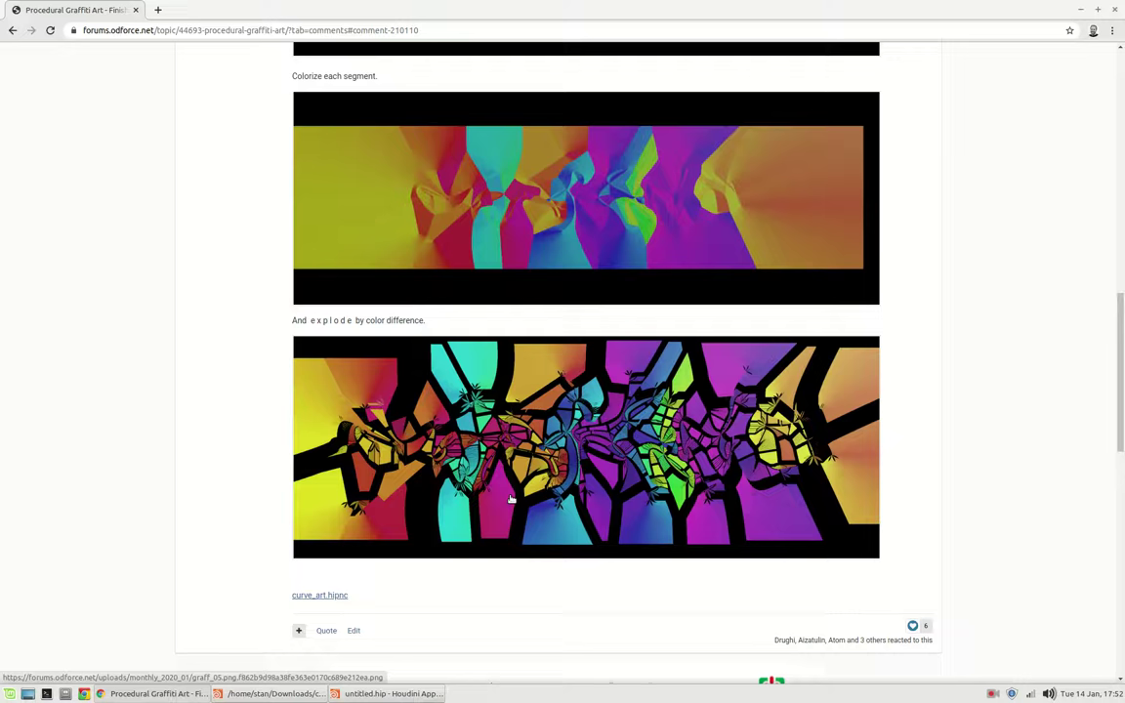
# Review the Procedural Graffiti Art forum post from the line setup to the exploded result, including the finished scene in Houdini
pyautogui.scroll(-1, 595, 584)
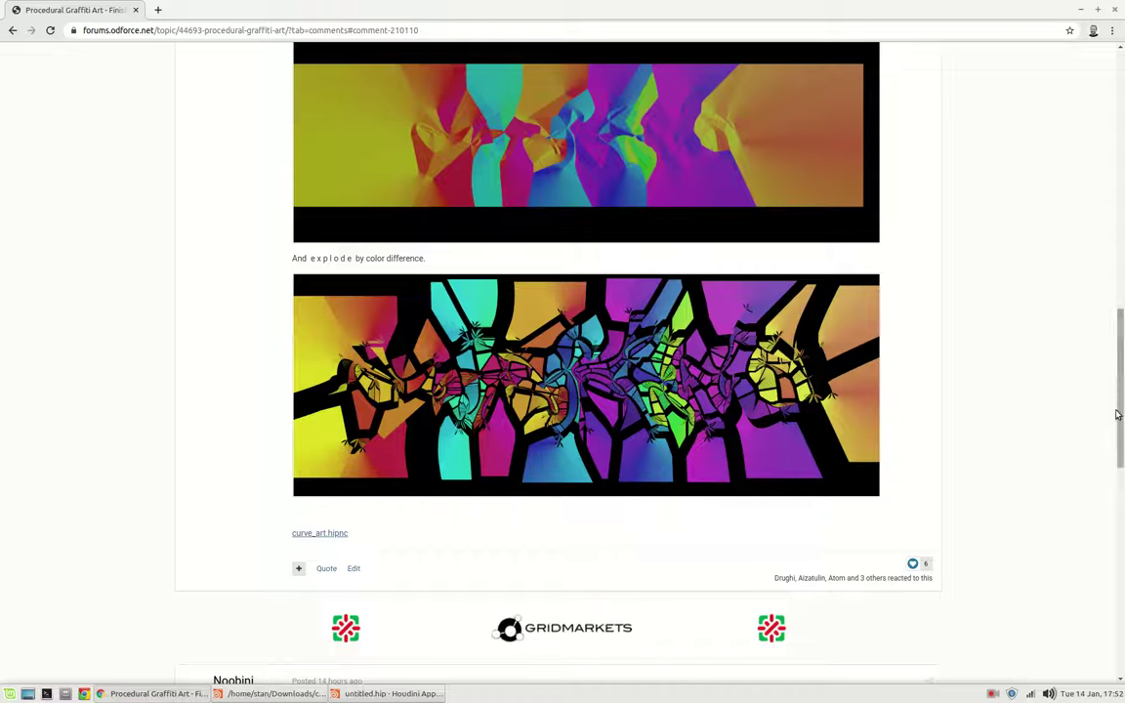
pyautogui.moveTo(1116, 412); pyautogui.dragTo(1118, 102)
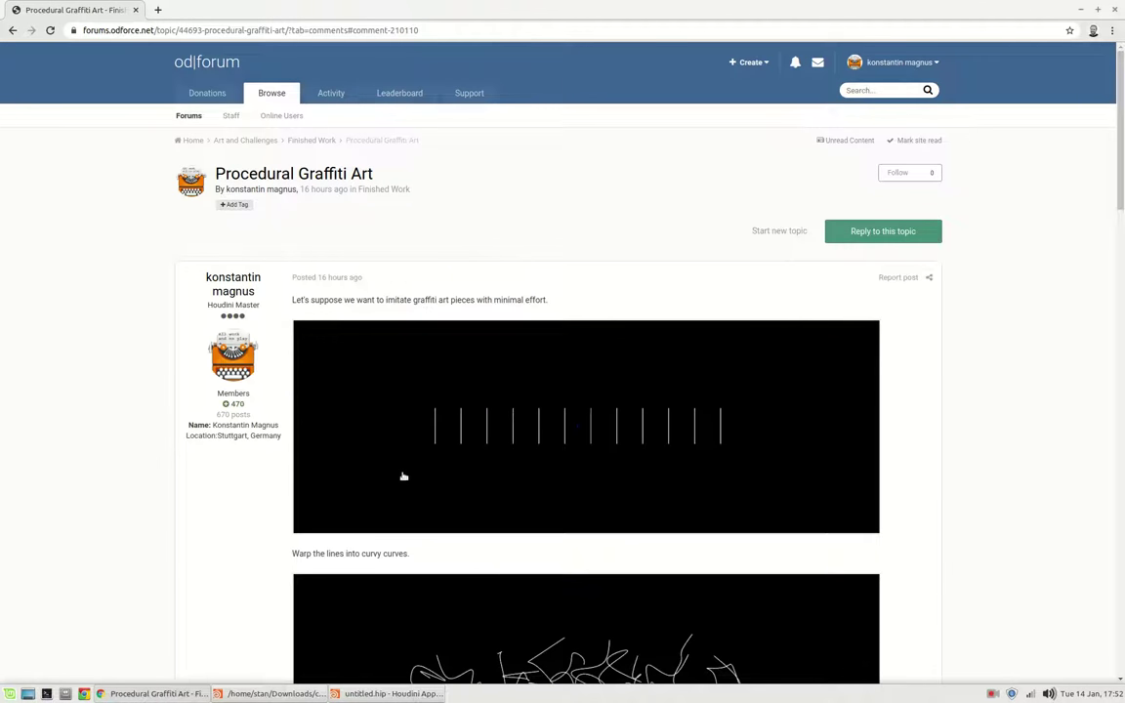
pyautogui.scroll(-3, 628, 407)
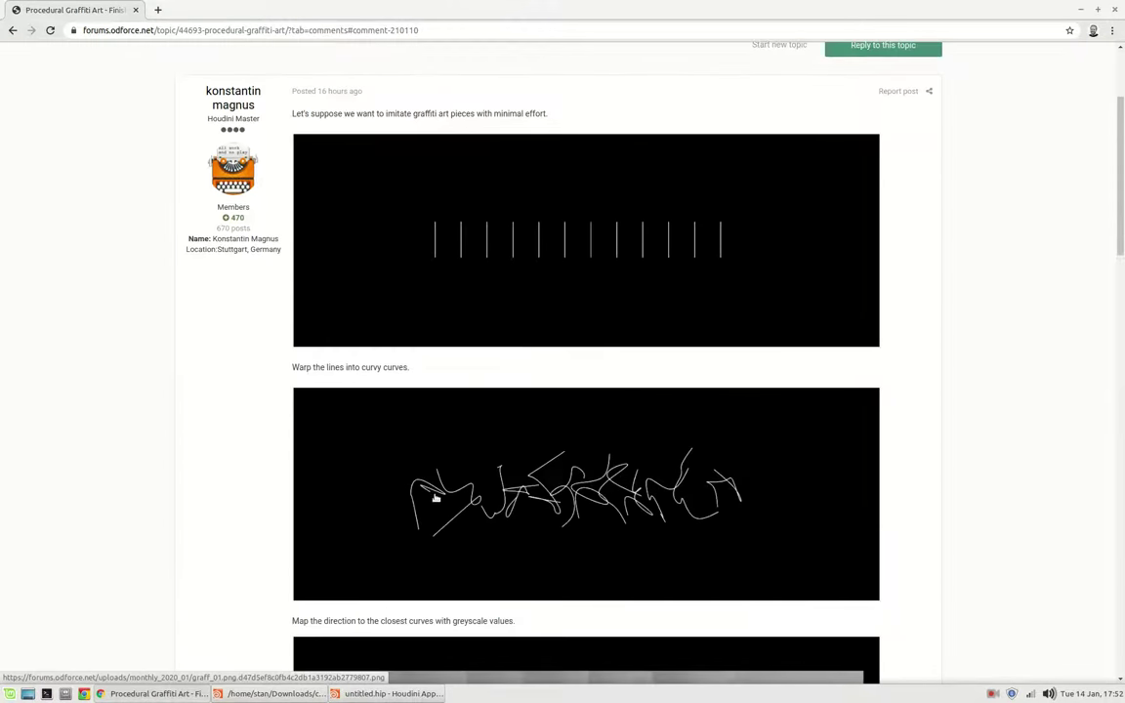
pyautogui.scroll(-5, 722, 496)
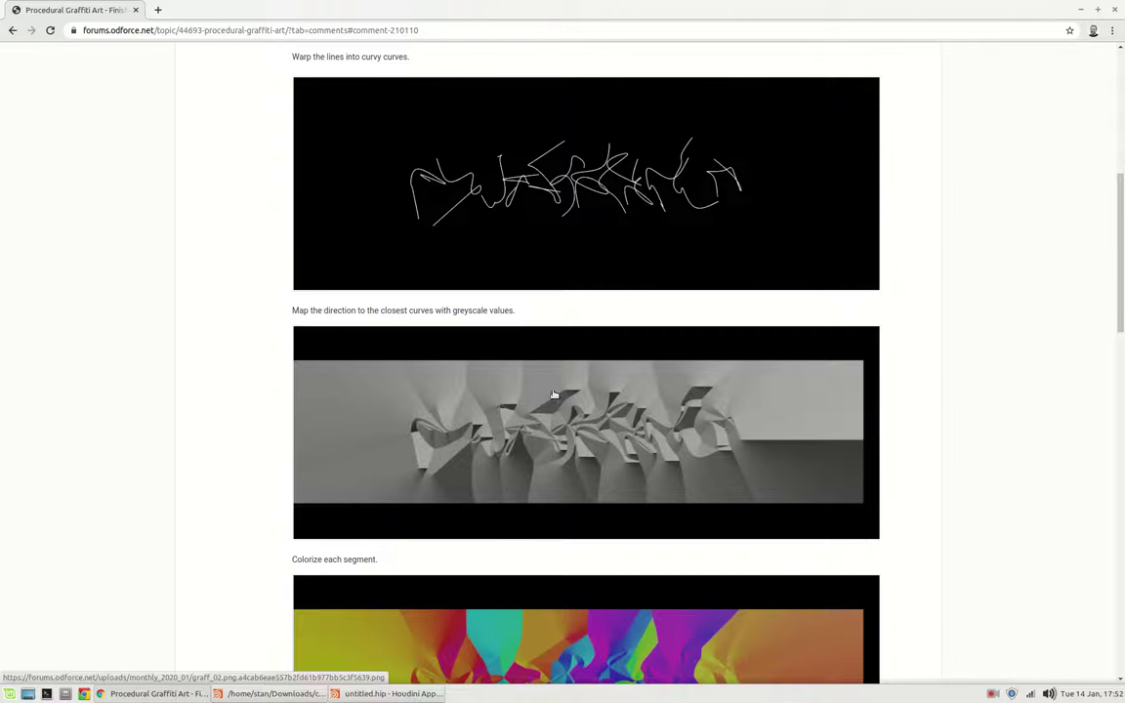
pyautogui.scroll(-4, 1049, 464)
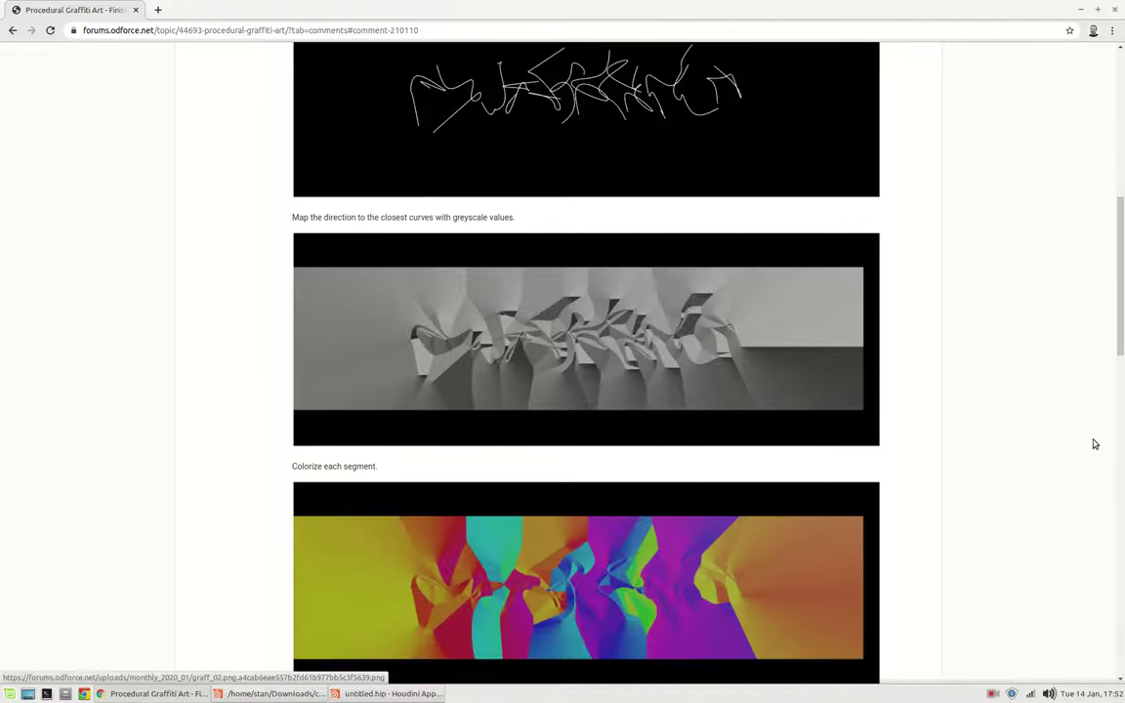
pyautogui.scroll(-2, 1048, 463)
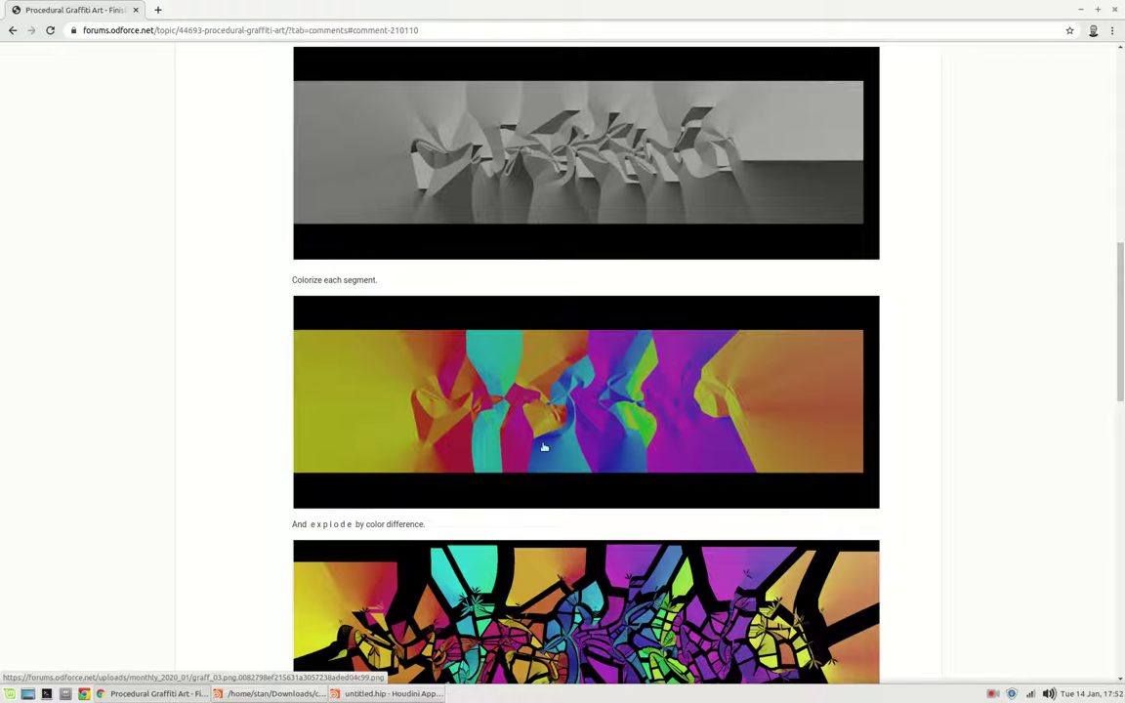
pyautogui.scroll(-5, 834, 409)
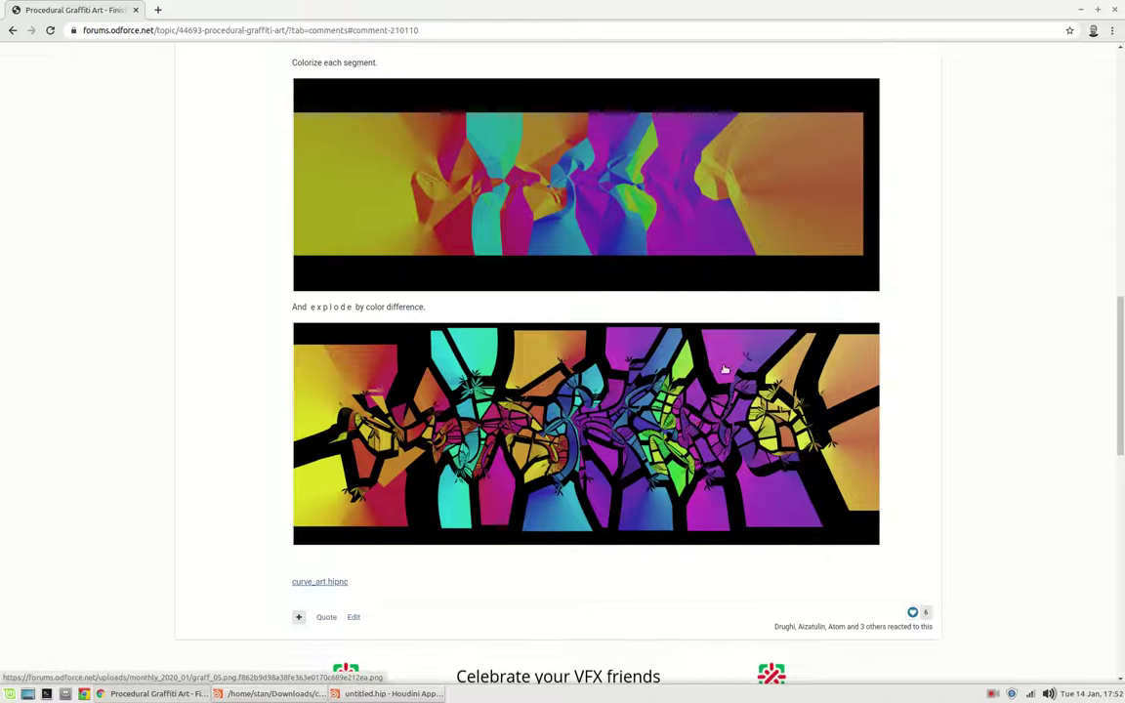
pyautogui.click(271, 694)
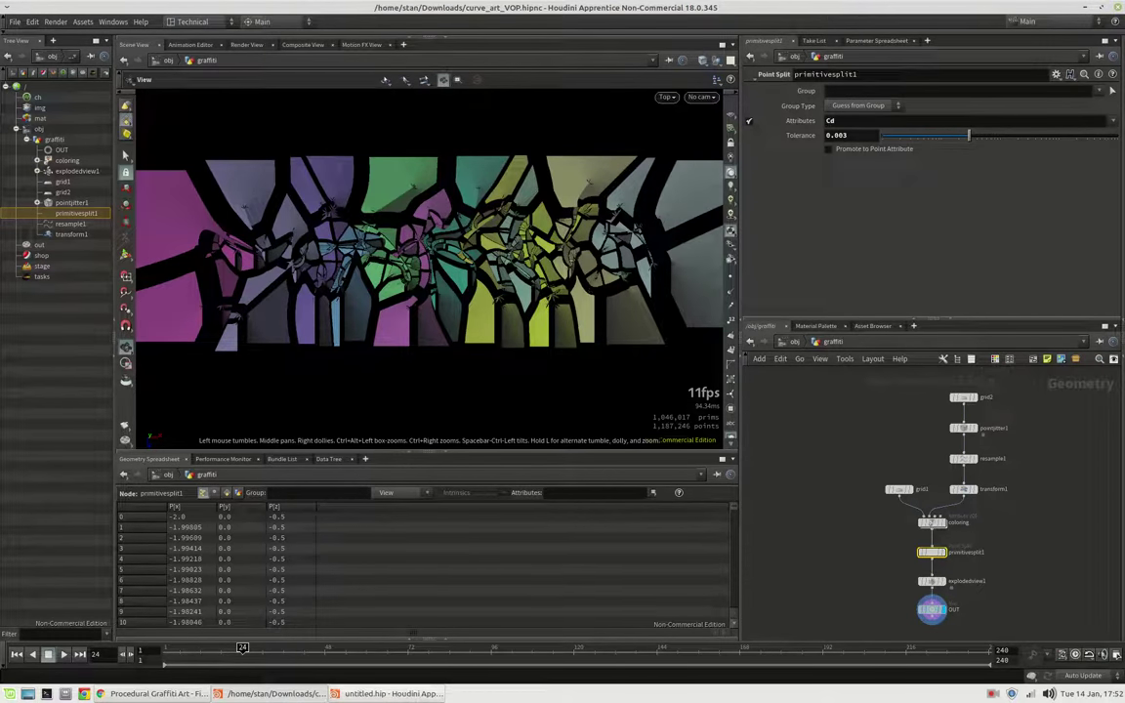
# Switch to the empty untitled.hip Houdini scene and add a Geometry object at the object level
pyautogui.click(411, 692)
pyautogui.press('Tab')
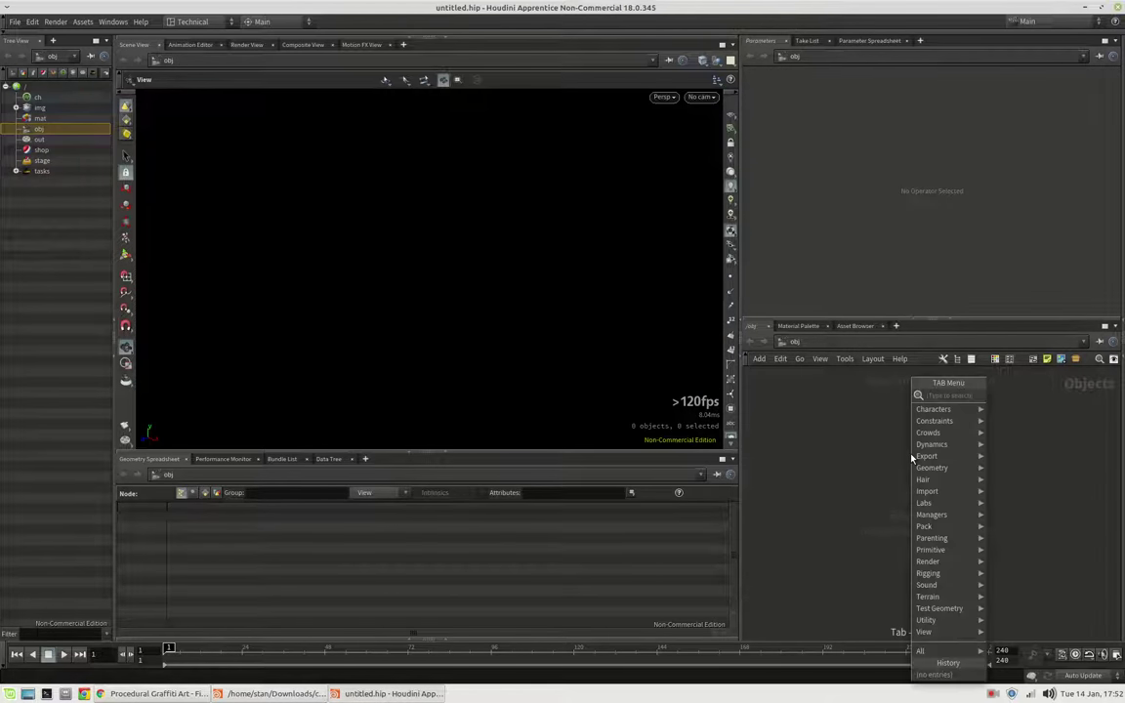
pyautogui.write('geo')
pyautogui.press('Return')
pyautogui.click(911, 458)
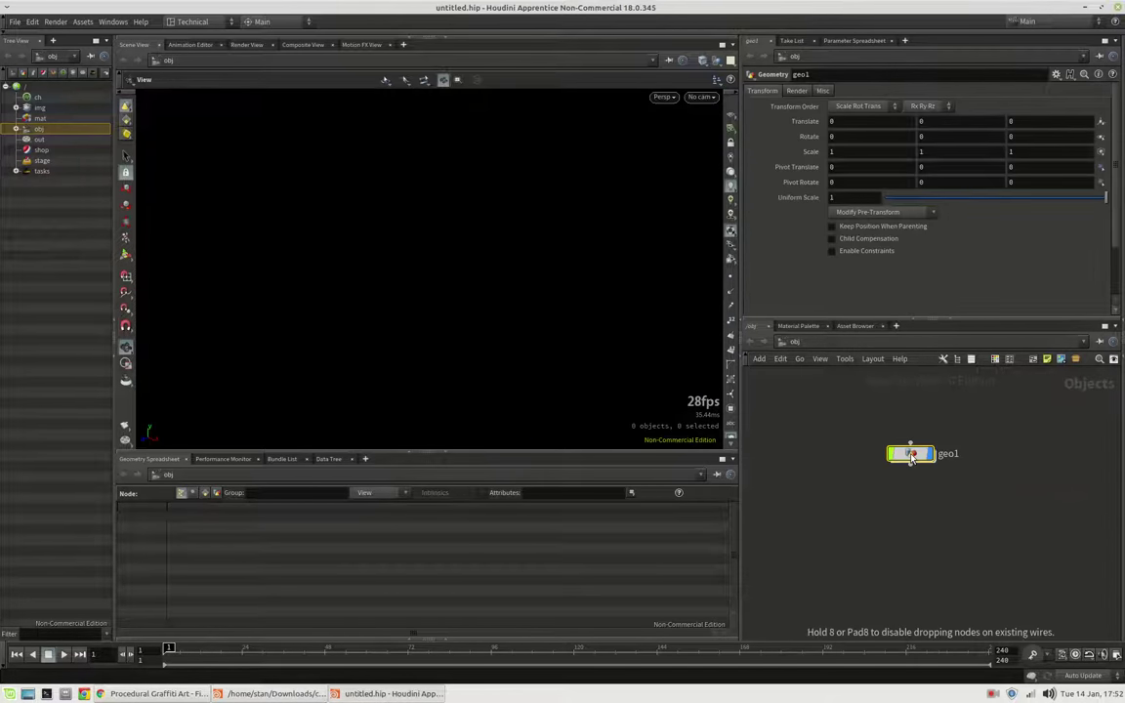
# Go inside the geo1 object and add a Grid node
pyautogui.doubleClick(912, 456)
pyautogui.press('Tab')
pyautogui.write('gri')
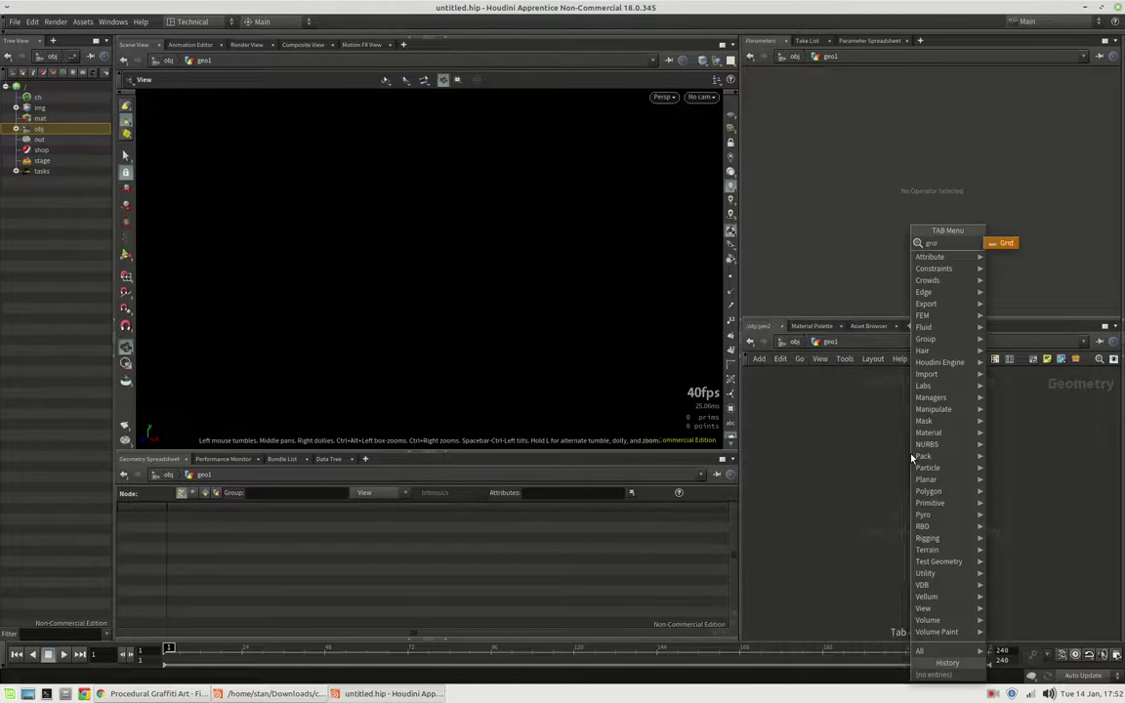
pyautogui.press('Return')
pyautogui.click(911, 456)
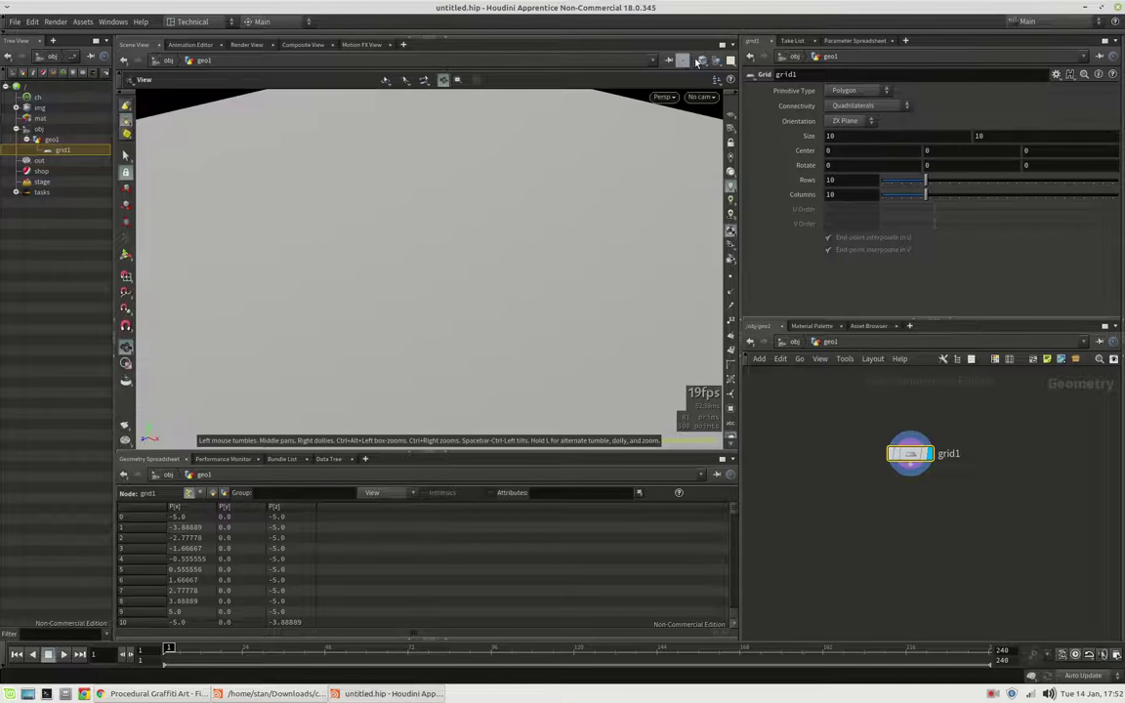
# Set the viewport shading mode to Smooth Wire Shaded to show the grid's divisions
pyautogui.click(702, 59)
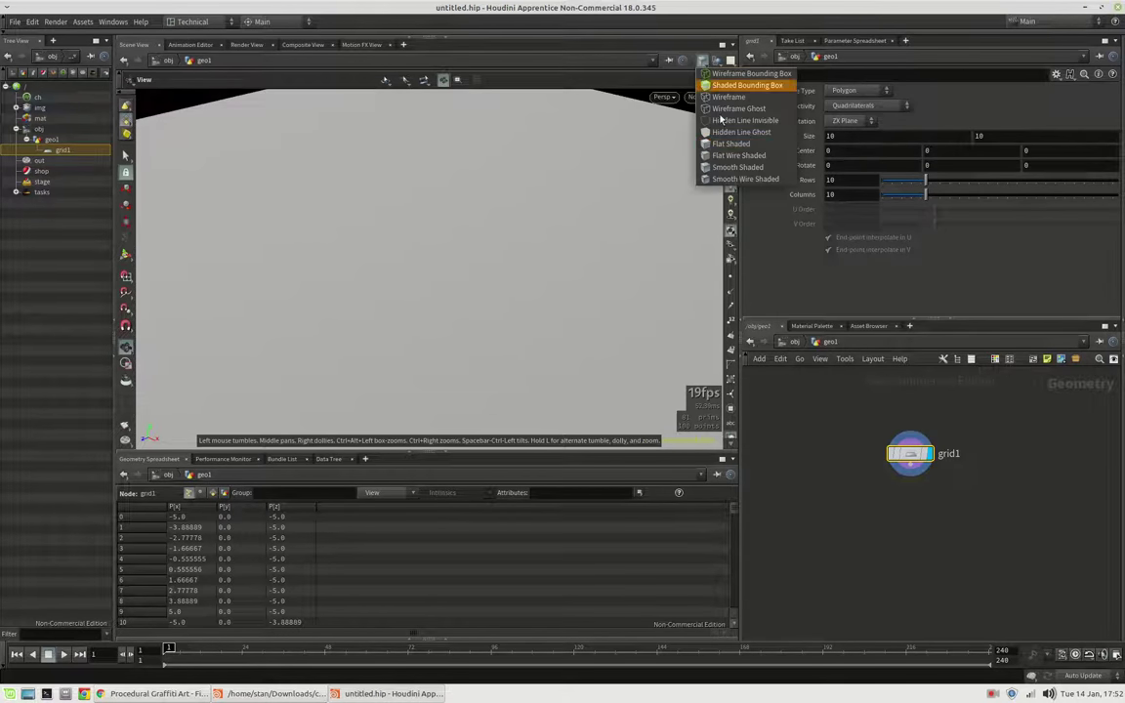
pyautogui.click(753, 182)
pyautogui.moveTo(452, 284)
pyautogui.mouseDown()
pyautogui.moveTo(464, 294)
pyautogui.moveTo(494, 244)
pyautogui.mouseUp()
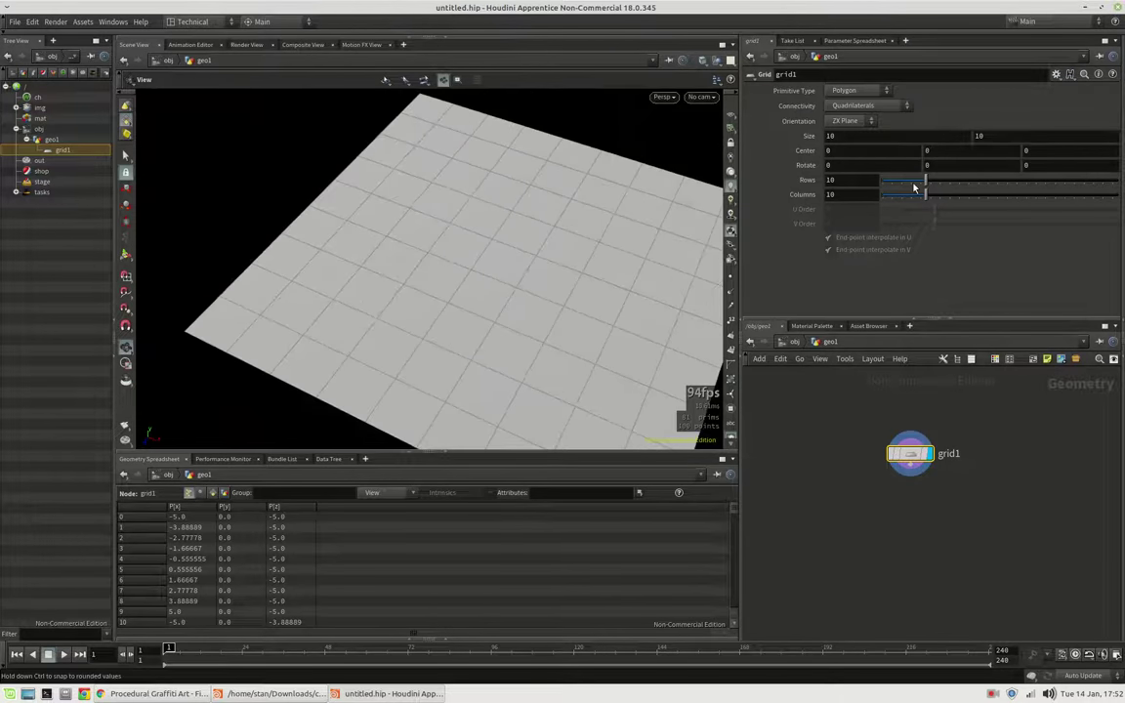
# Set the grid's size to 1 by 1 and frame it in the viewport
pyautogui.click(848, 136)
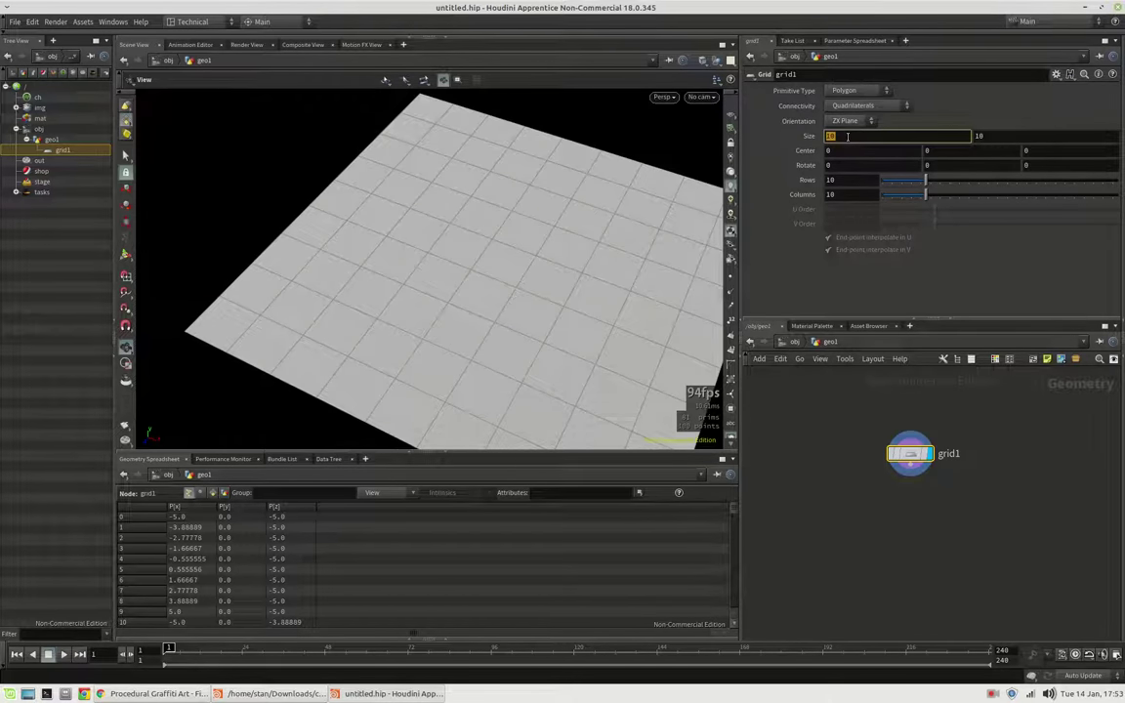
pyautogui.write('1')
pyautogui.press('Tab')
pyautogui.write('1')
pyautogui.press('Return')
pyautogui.moveTo(545, 306); pyautogui.dragTo(593, 334)
pyautogui.hotkey('space', 'g')
pyautogui.moveTo(556, 331); pyautogui.dragTo(590, 260, button='middle')
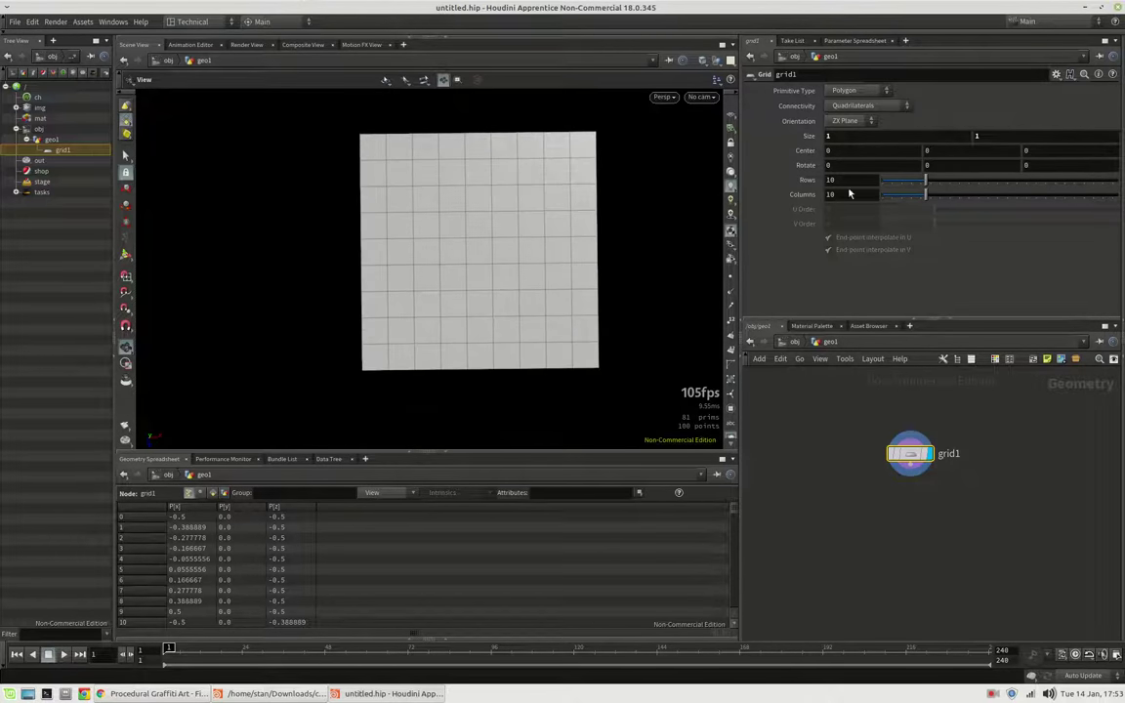
# Change the grid's connectivity to Columns and reduce it to 7 columns
pyautogui.click(873, 108)
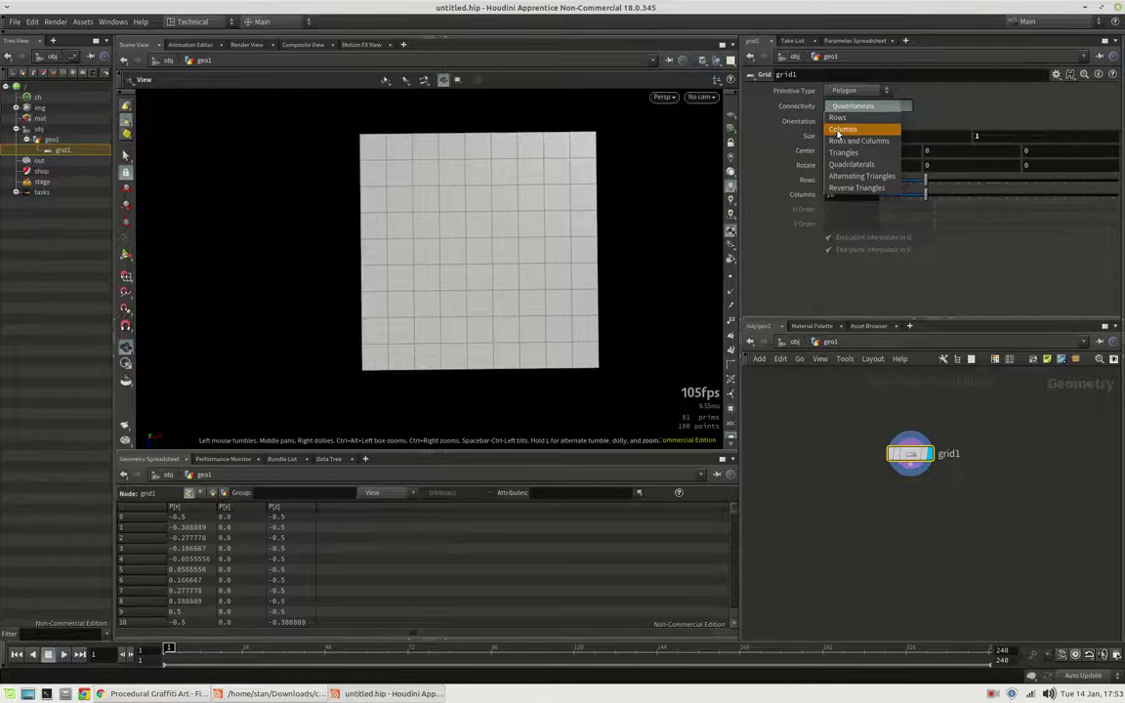
pyautogui.click(839, 117)
pyautogui.click(852, 106)
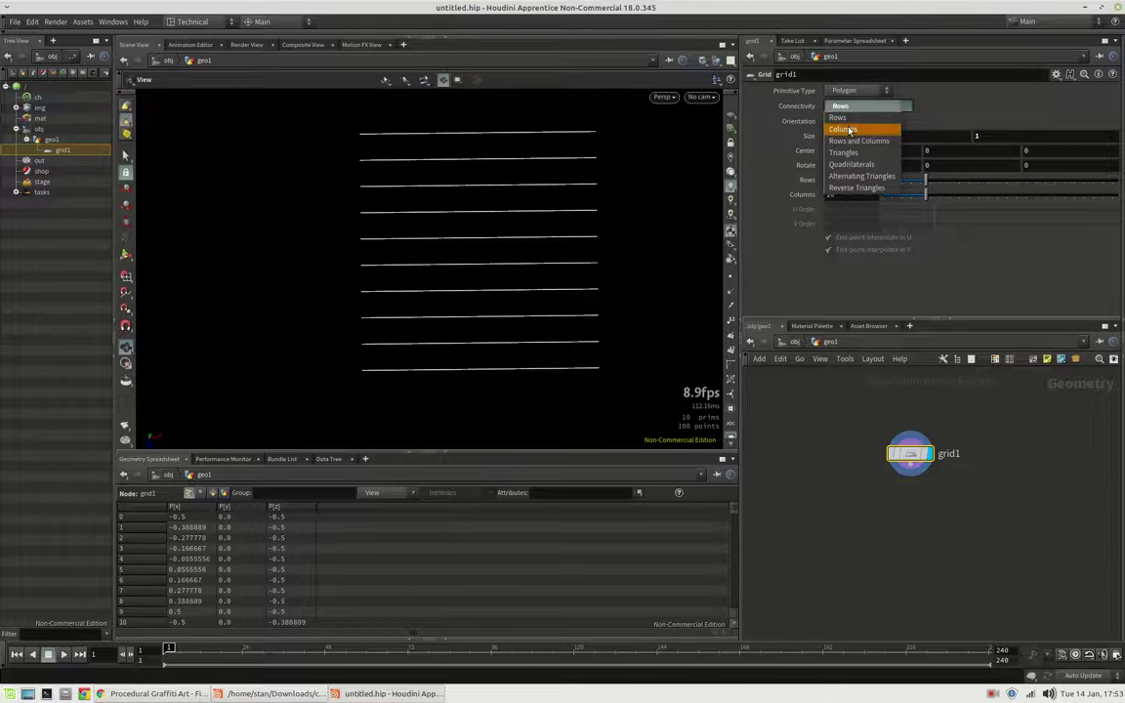
pyautogui.click(849, 122)
pyautogui.moveTo(925, 194); pyautogui.dragTo(911, 196)
pyautogui.moveTo(553, 229); pyautogui.dragTo(545, 228, button='middle')
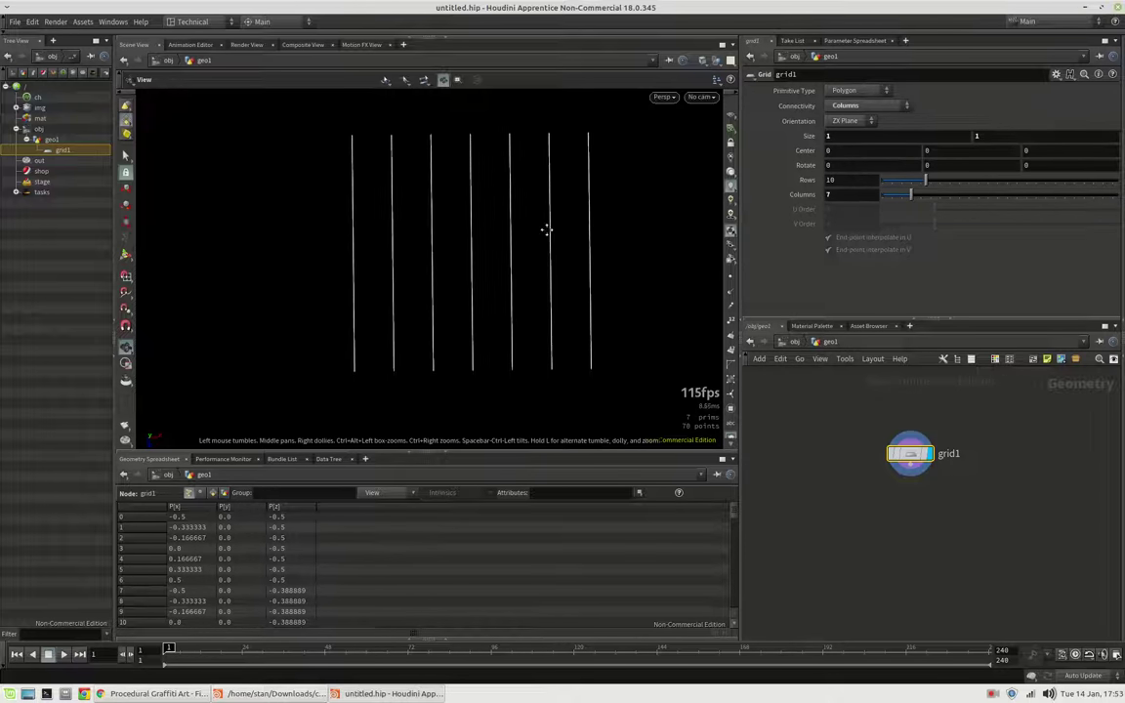
# With point display turned on, set the grid's rows to 6 and its second size value to 0.2
pyautogui.click(731, 276)
pyautogui.moveTo(926, 181); pyautogui.dragTo(905, 184)
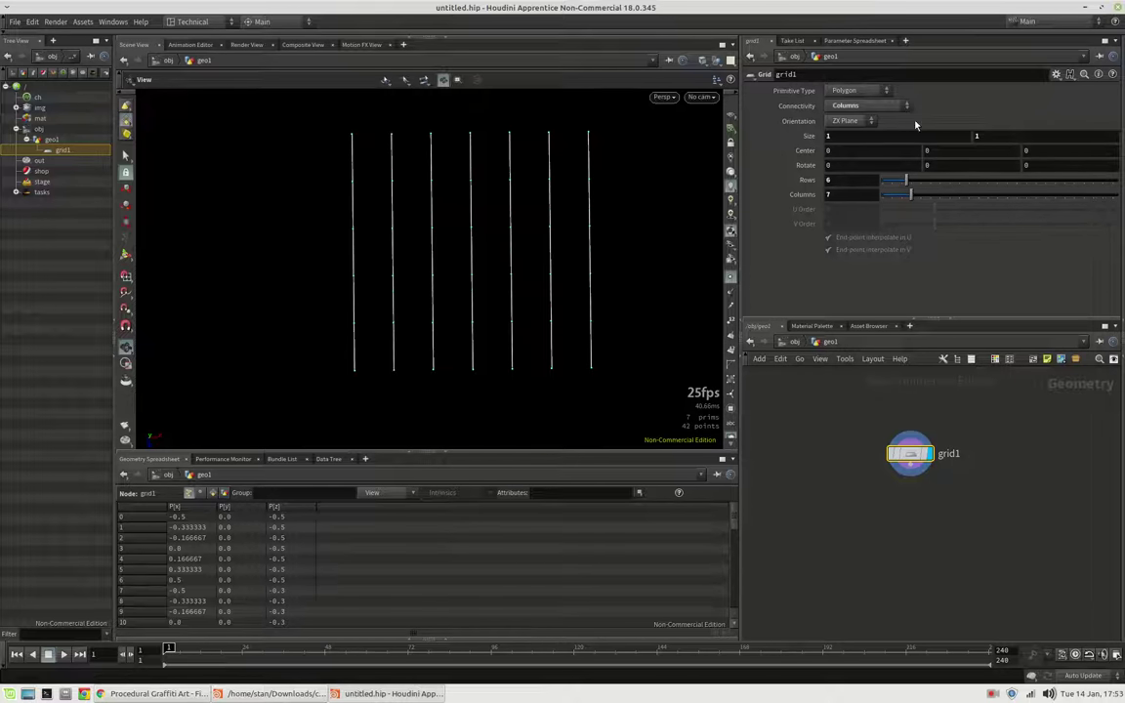
pyautogui.click(1002, 135)
pyautogui.scroll(-8, 1002, 135)
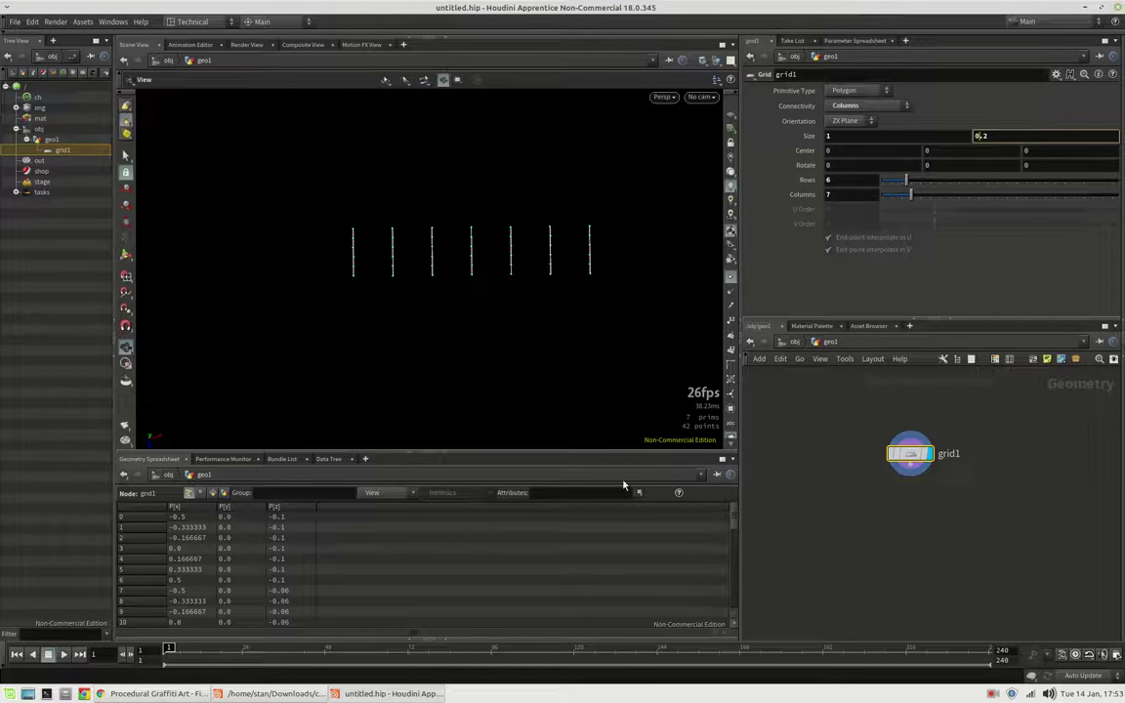
pyautogui.scroll(3, 558, 238)
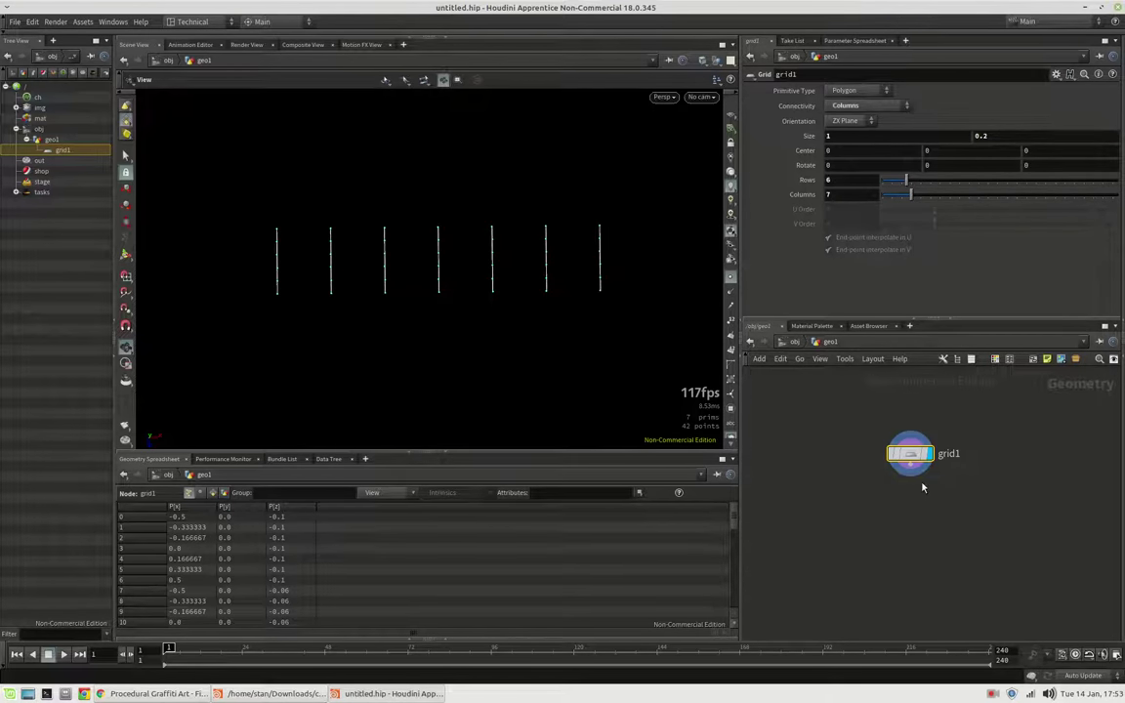
# Add a Point Jitter node after grid1 with its scale reduced to 0.25
pyautogui.press('Tab')
pyautogui.write('ji')
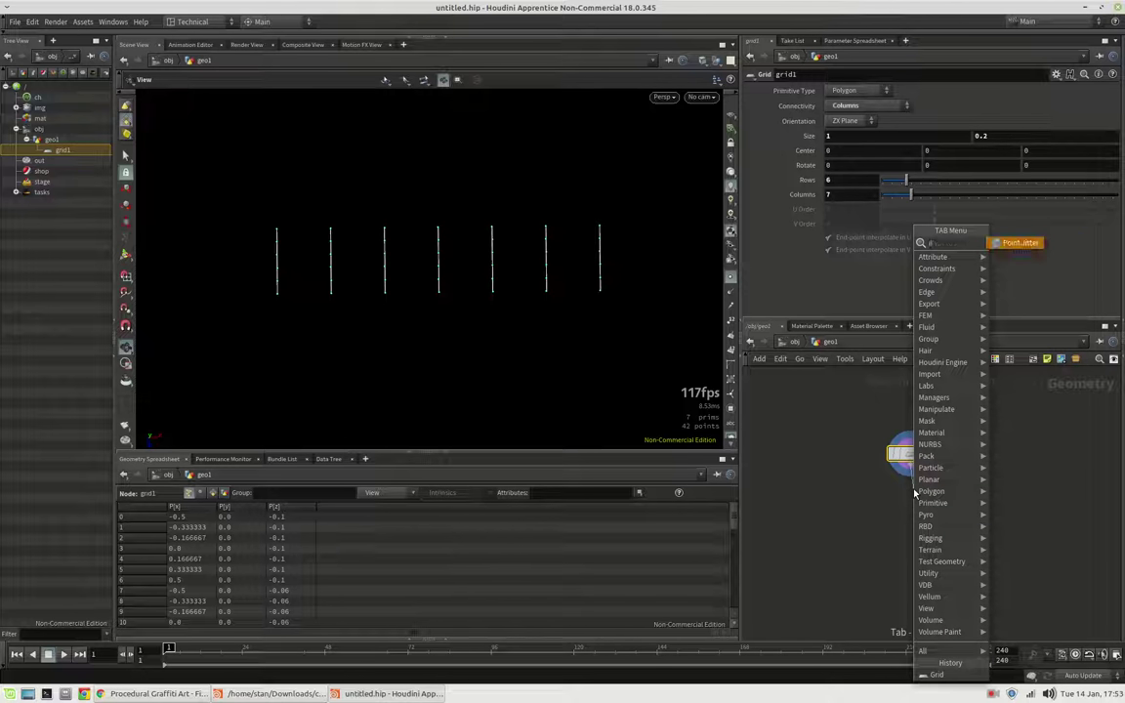
pyautogui.press('Return')
pyautogui.click(915, 491)
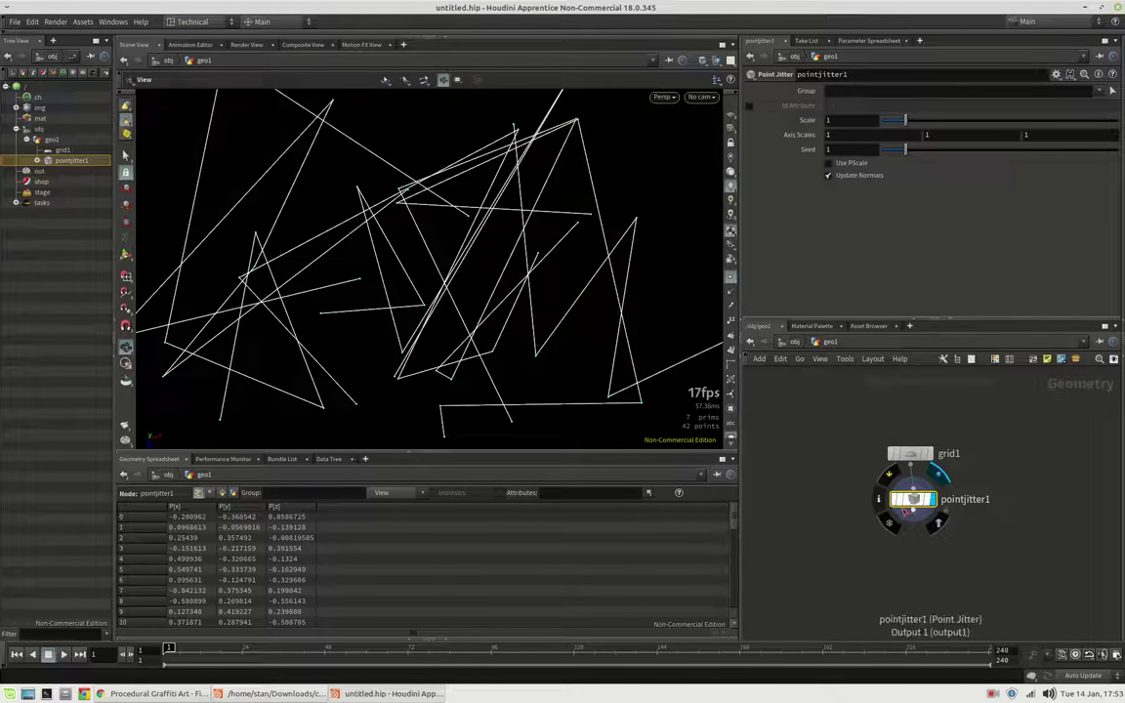
pyautogui.moveTo(905, 119); pyautogui.dragTo(887, 119)
# Set the Point Jitter's Y axis scale to 0 and its seed to 2.17
pyautogui.click(968, 136)
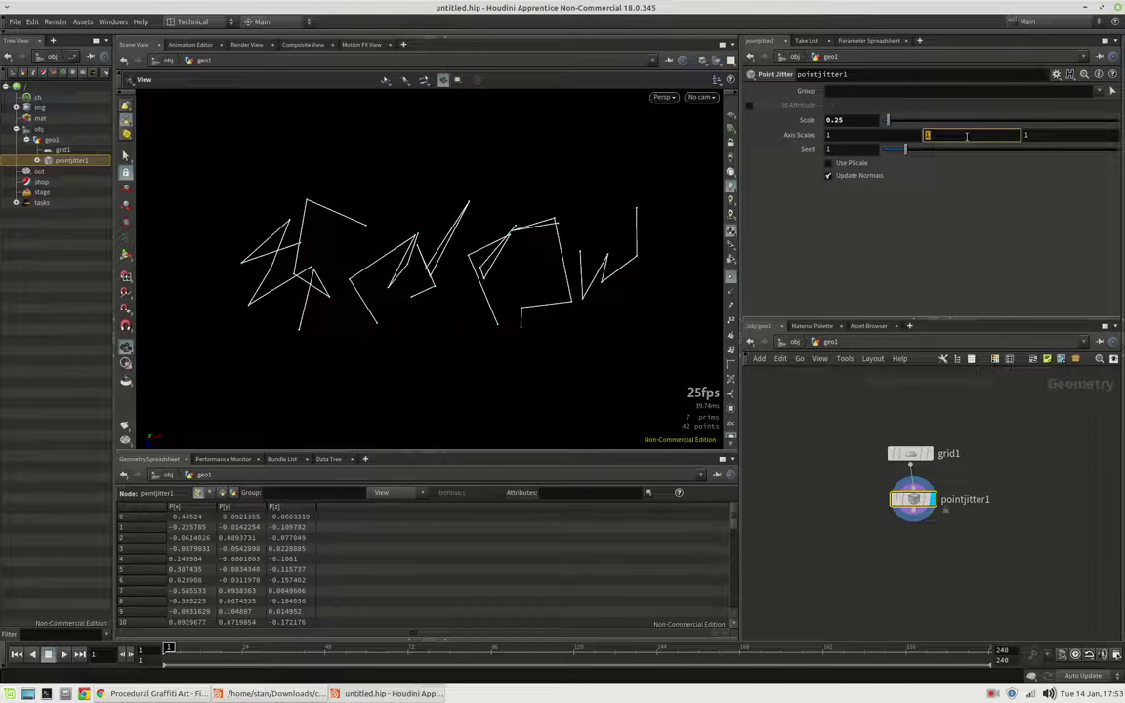
pyautogui.write('0')
pyautogui.press('Return')
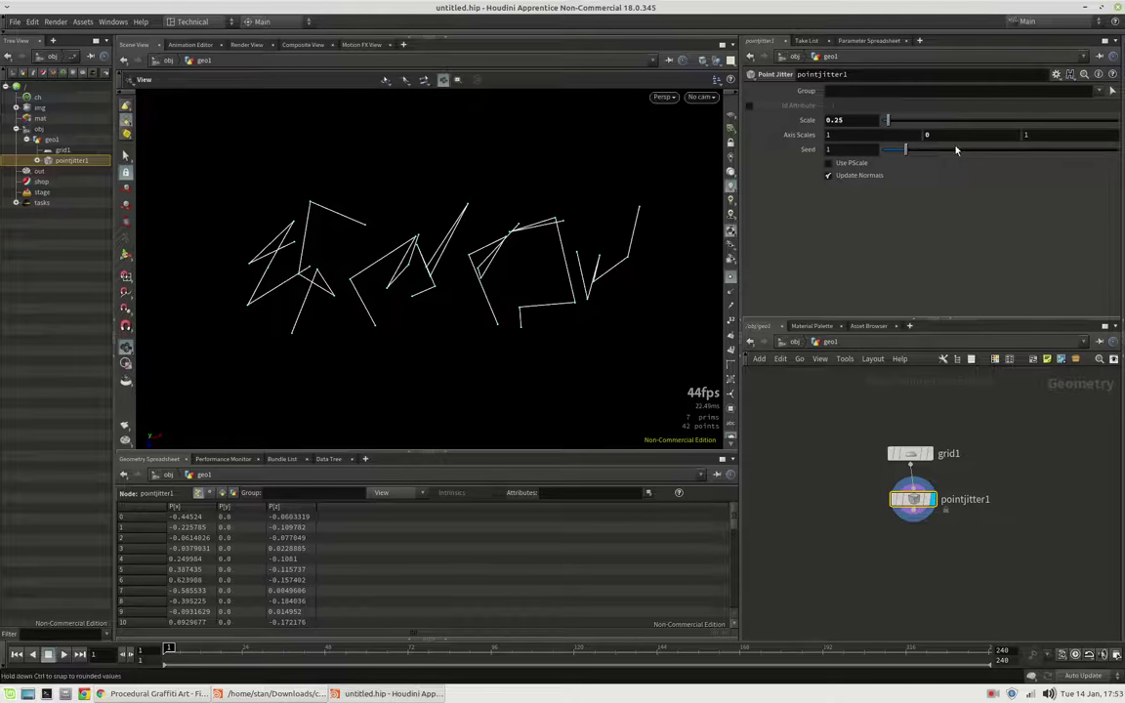
pyautogui.moveTo(906, 150); pyautogui.dragTo(934, 149)
# Align pointjitter1 beneath grid1 and connect a new Resample node to its output
pyautogui.moveTo(894, 542); pyautogui.dragTo(895, 509, button='middle')
pyautogui.moveTo(920, 472); pyautogui.dragTo(917, 471)
pyautogui.click(911, 480)
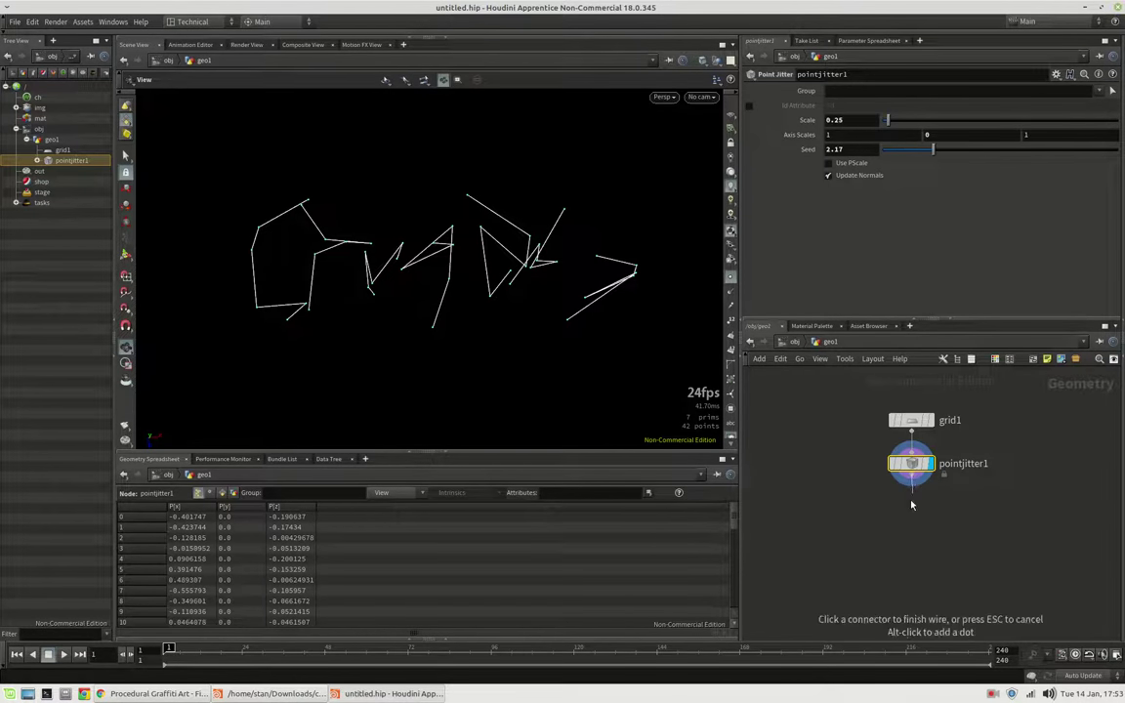
pyautogui.press('Tab')
pyautogui.write('res')
pyautogui.press('Return')
pyautogui.click(912, 507)
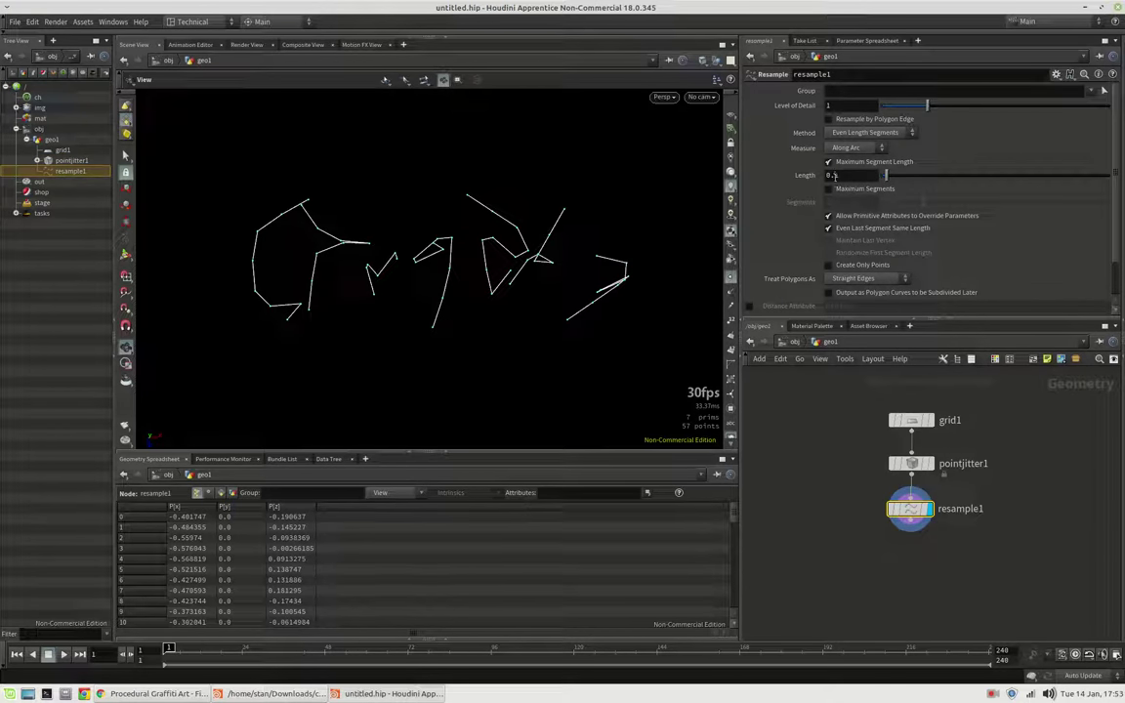
# Set the Resample node's segment length to 0.01 and treat polygons as Subdivision Curves
pyautogui.click(837, 176)
pyautogui.write('0.01')
pyautogui.press('Return')
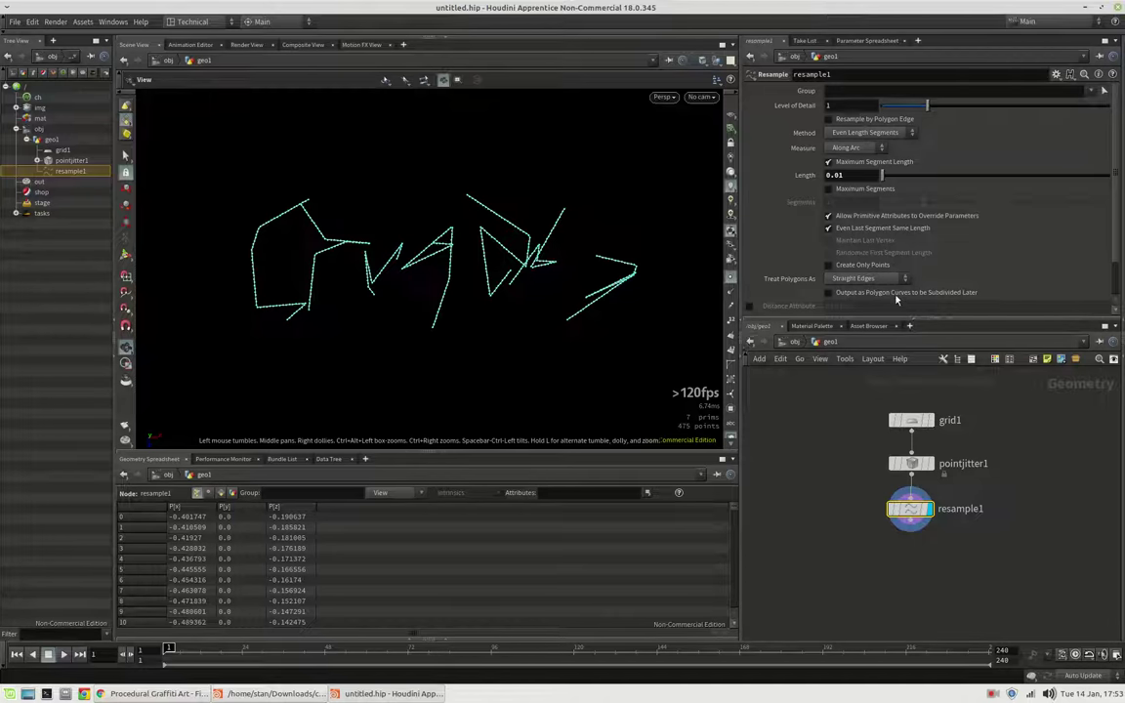
pyautogui.click(871, 279)
pyautogui.click(801, 293)
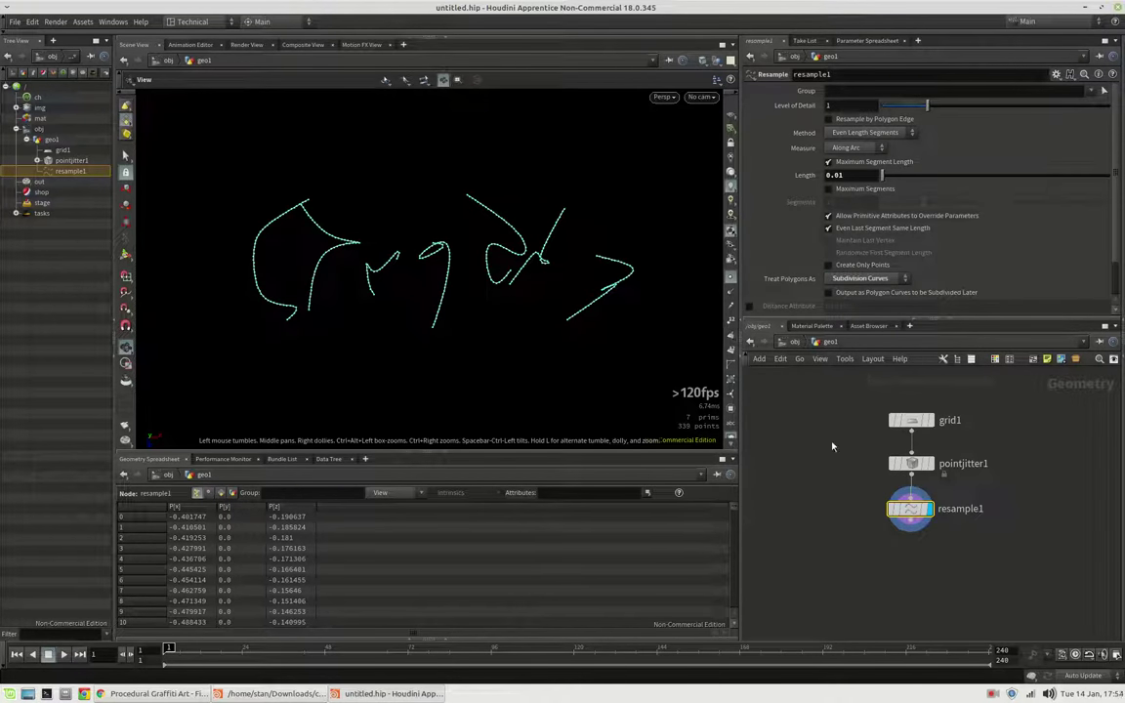
# Change the Point Jitter's seed to 3.27 for a different set of letter-like curves
pyautogui.click(911, 463)
pyautogui.moveTo(891, 151); pyautogui.dragTo(960, 151)
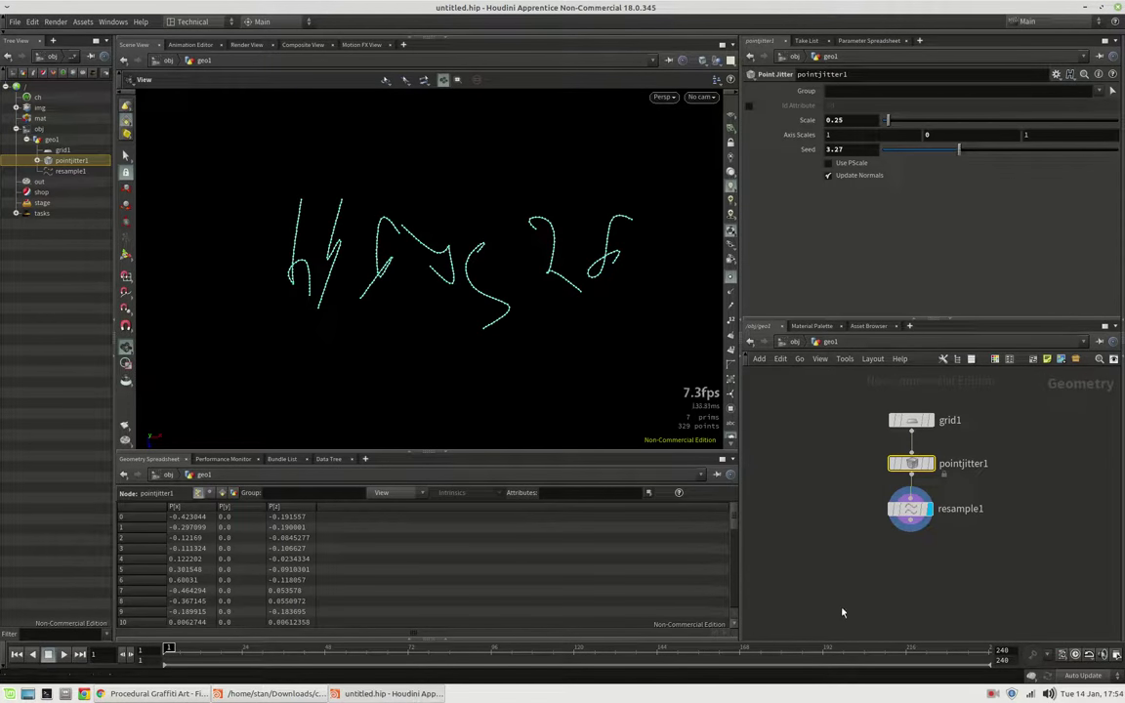
# Add a second, unconnected Grid node beside the curve network and display it in the viewport
pyautogui.moveTo(856, 563); pyautogui.dragTo(869, 536, button='middle')
pyautogui.click(897, 530)
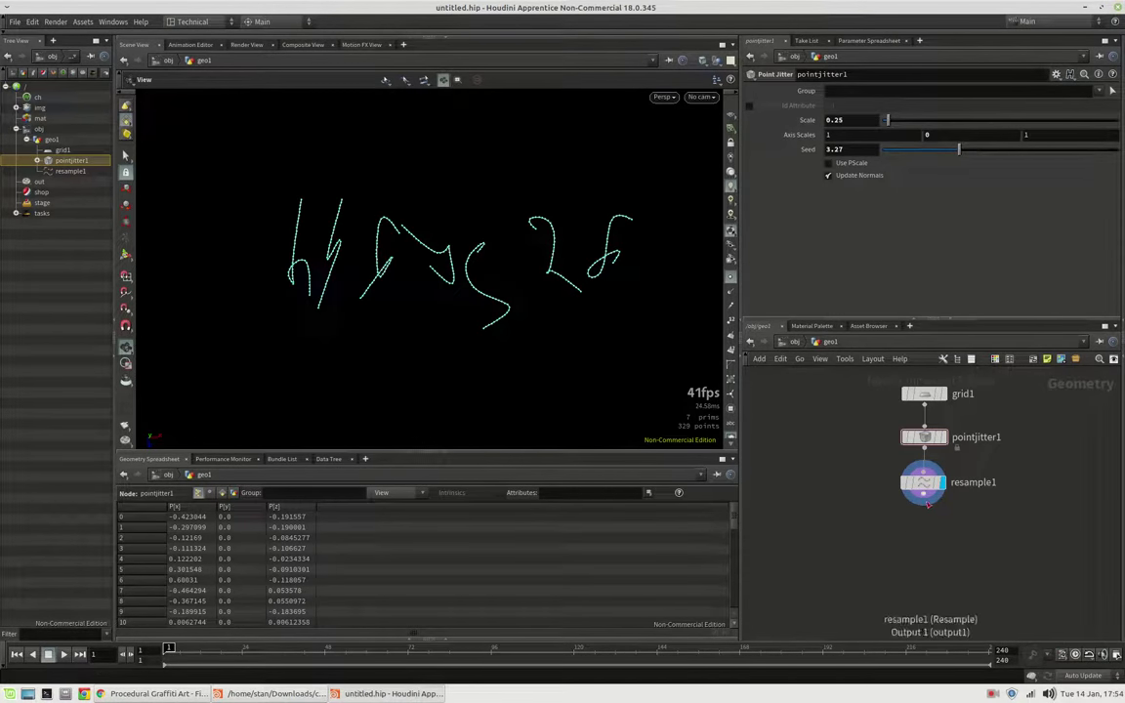
pyautogui.press('Tab')
pyautogui.write('gr')
pyautogui.press('Return')
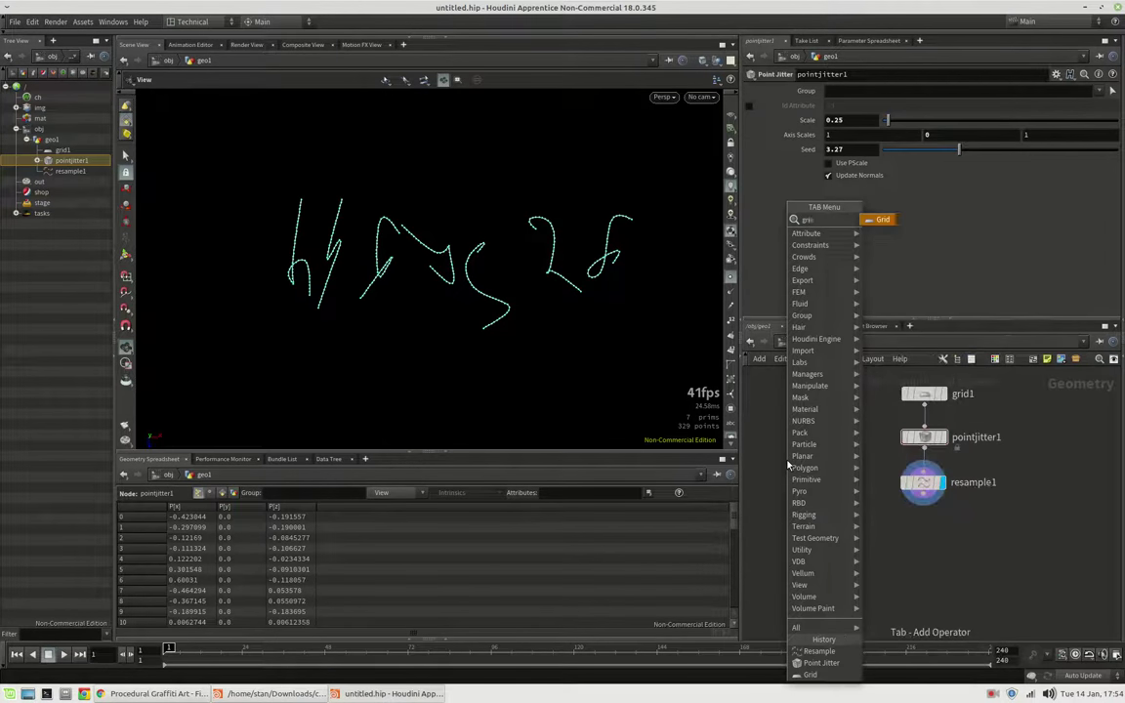
pyautogui.click(779, 480)
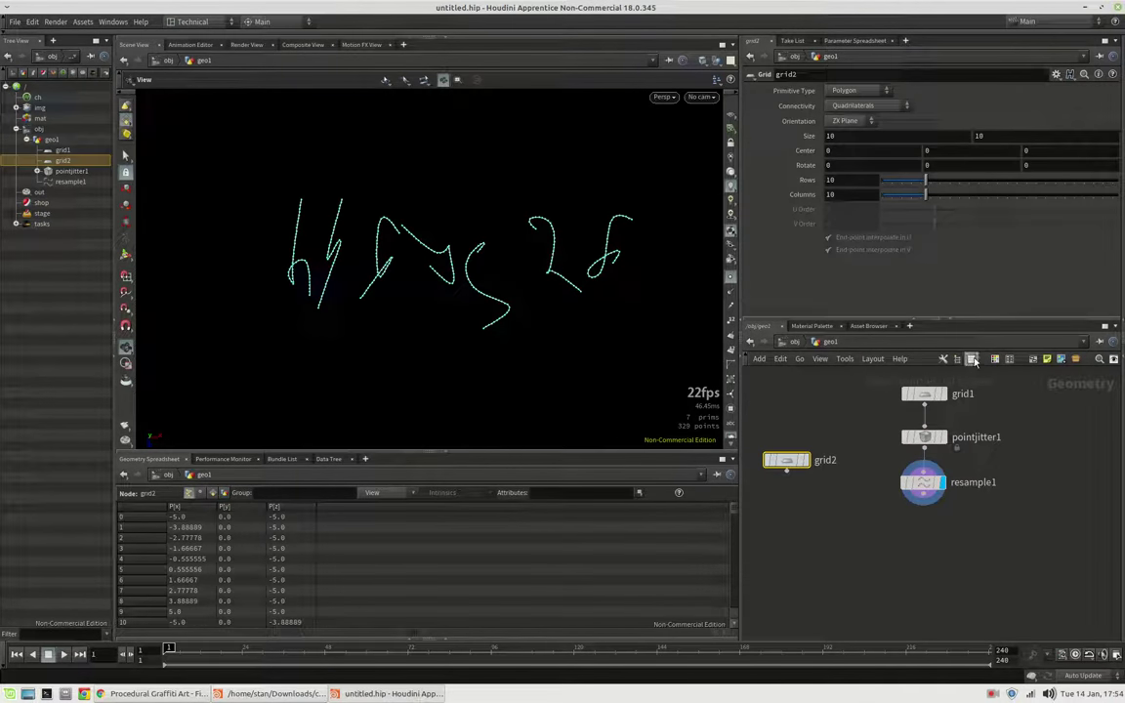
pyautogui.click(803, 460)
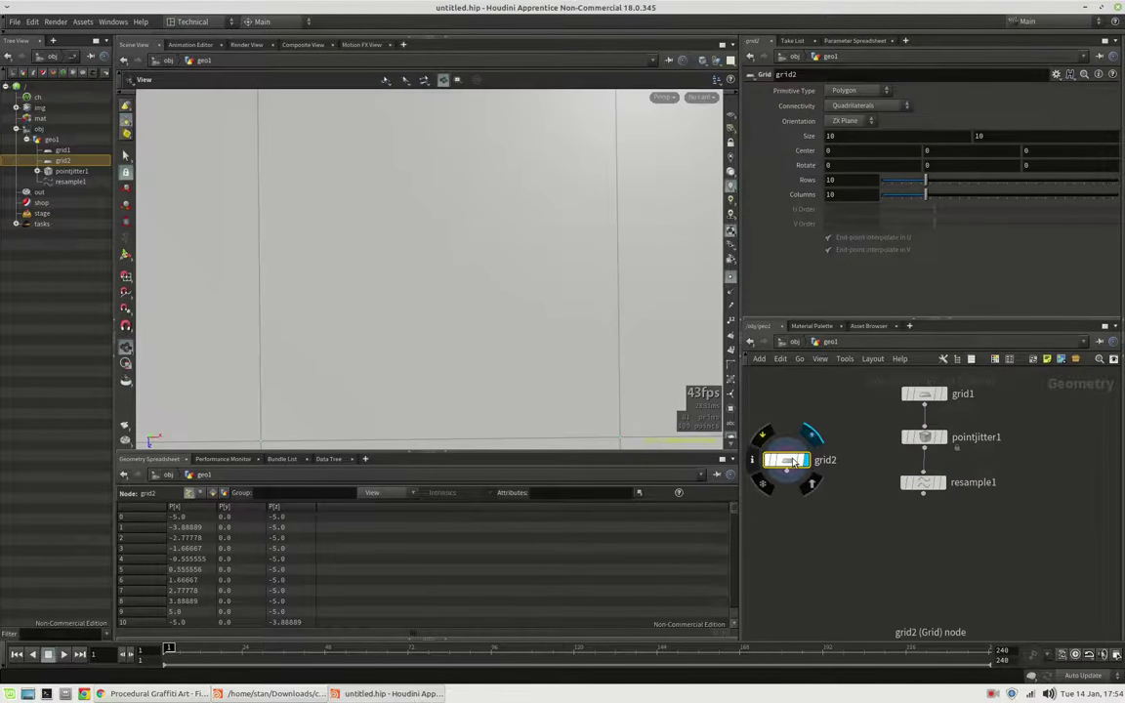
# Set grid2's size to 1 by 0.2
pyautogui.doubleClick(859, 136)
pyautogui.write('1')
pyautogui.press('Tab')
pyautogui.write('1')
pyautogui.press('Return')
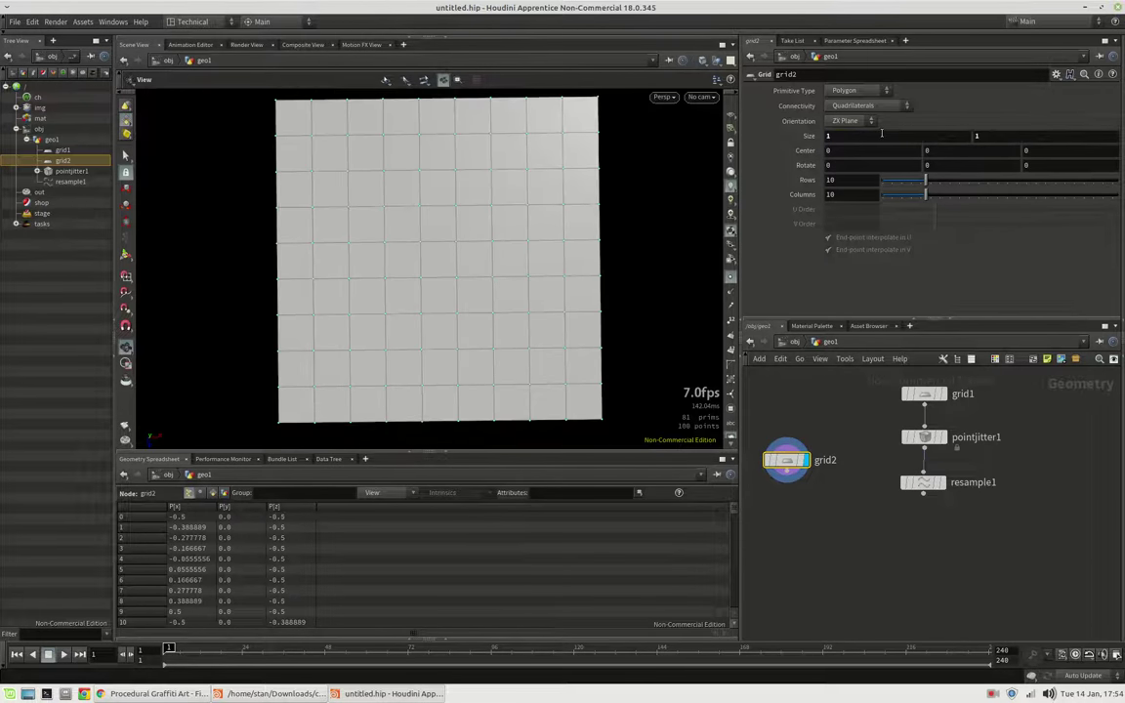
pyautogui.doubleClick(1013, 135)
pyautogui.write('0.4')
pyautogui.press('Return')
pyautogui.write('0.2')
pyautogui.press('Return')
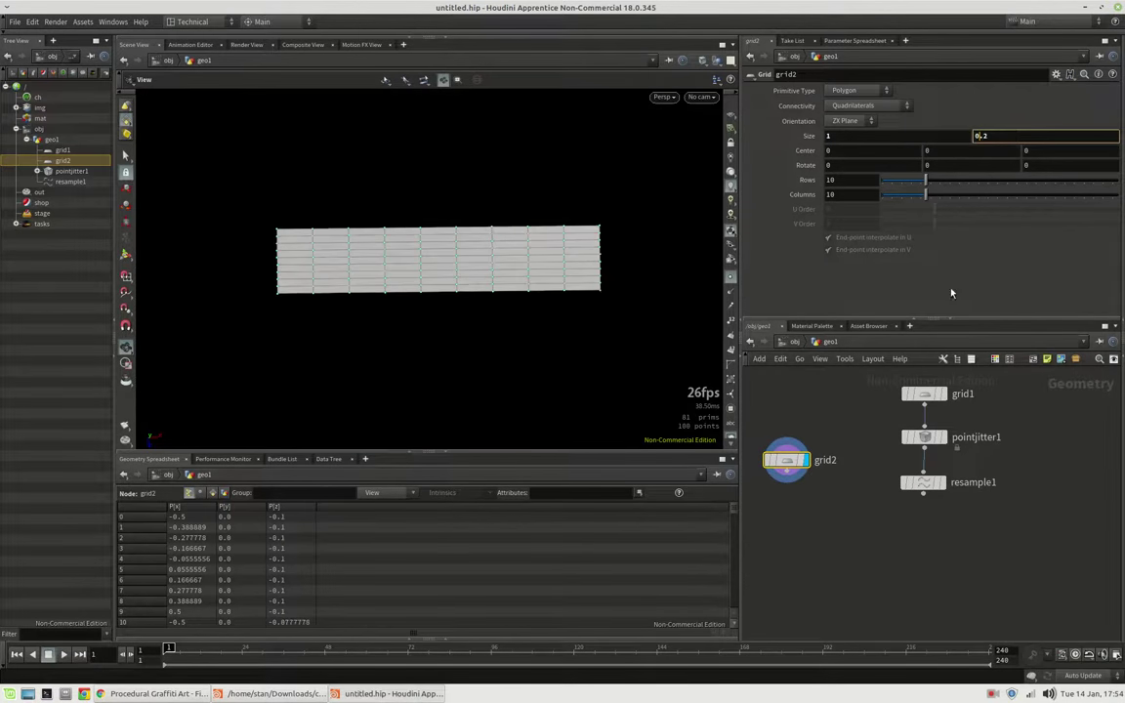
# Display resample1 with grid2 as a wireframe template behind it, and place grid2 level with resample1 in the network
pyautogui.click(942, 486)
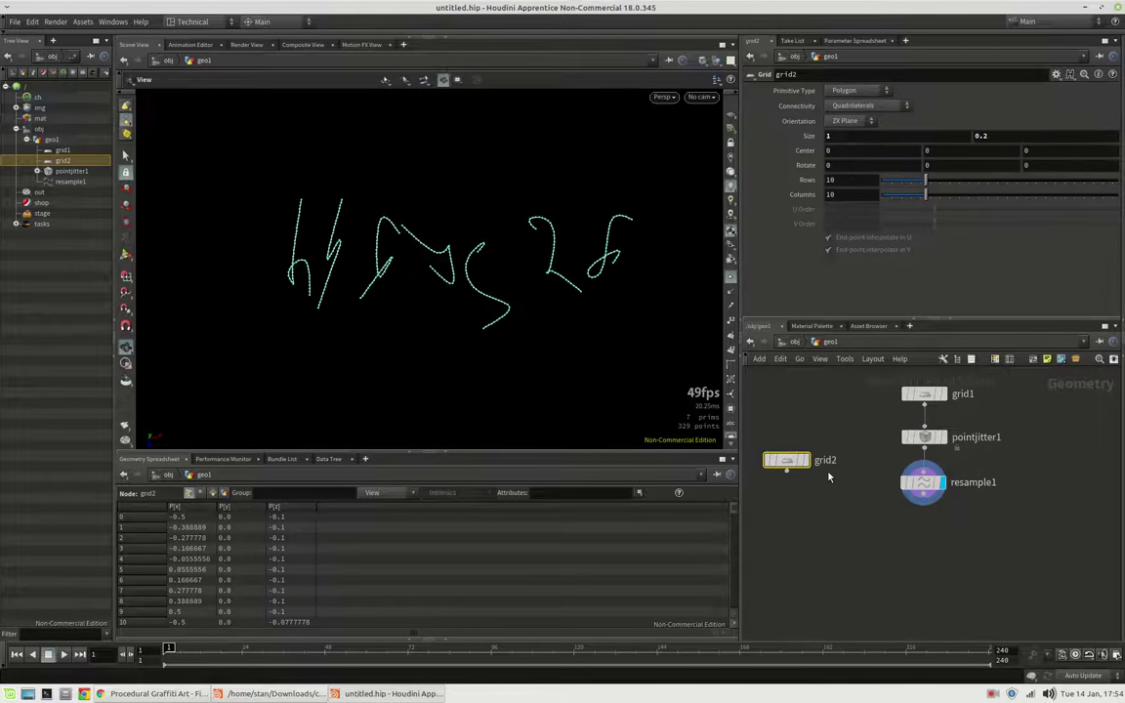
pyautogui.click(799, 446)
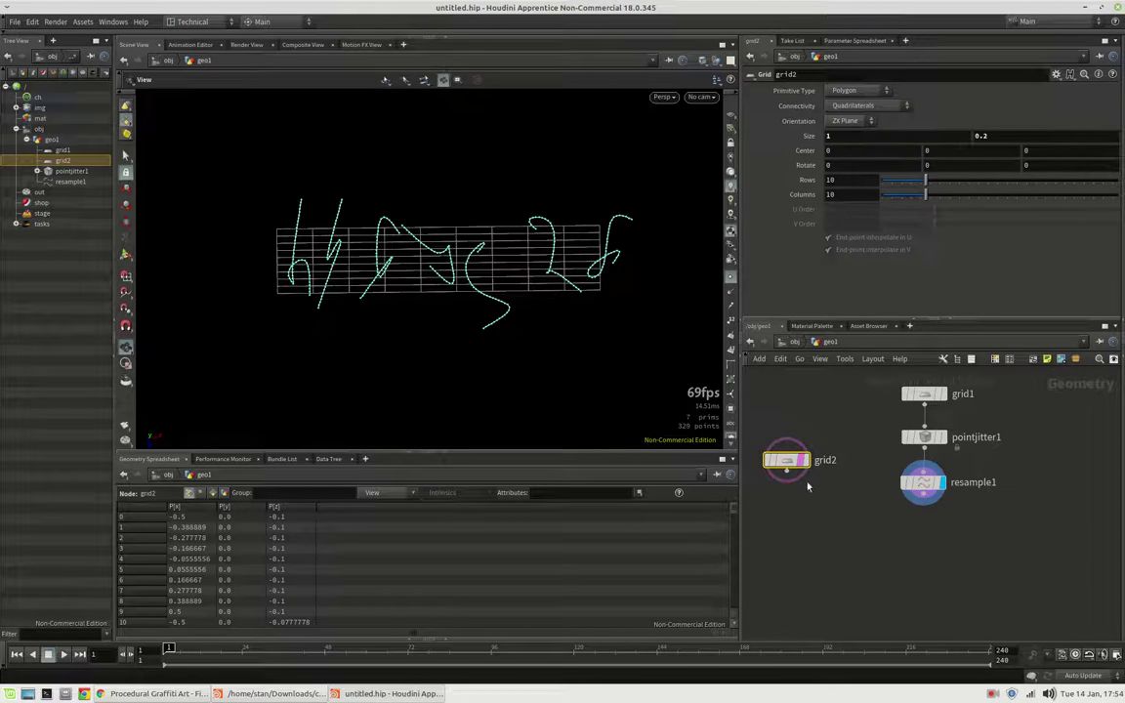
pyautogui.moveTo(787, 460); pyautogui.dragTo(790, 483)
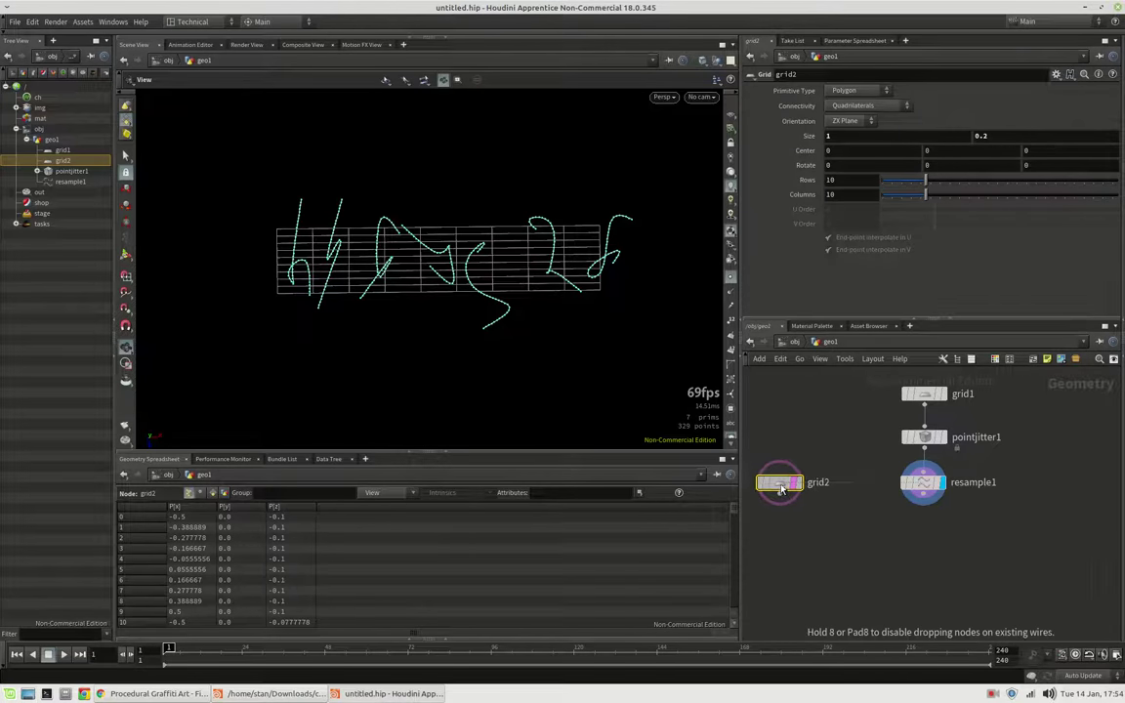
# Set grid2's second size value to 0.25 and its resolution to 11 rows and 41 columns
pyautogui.click(1012, 135)
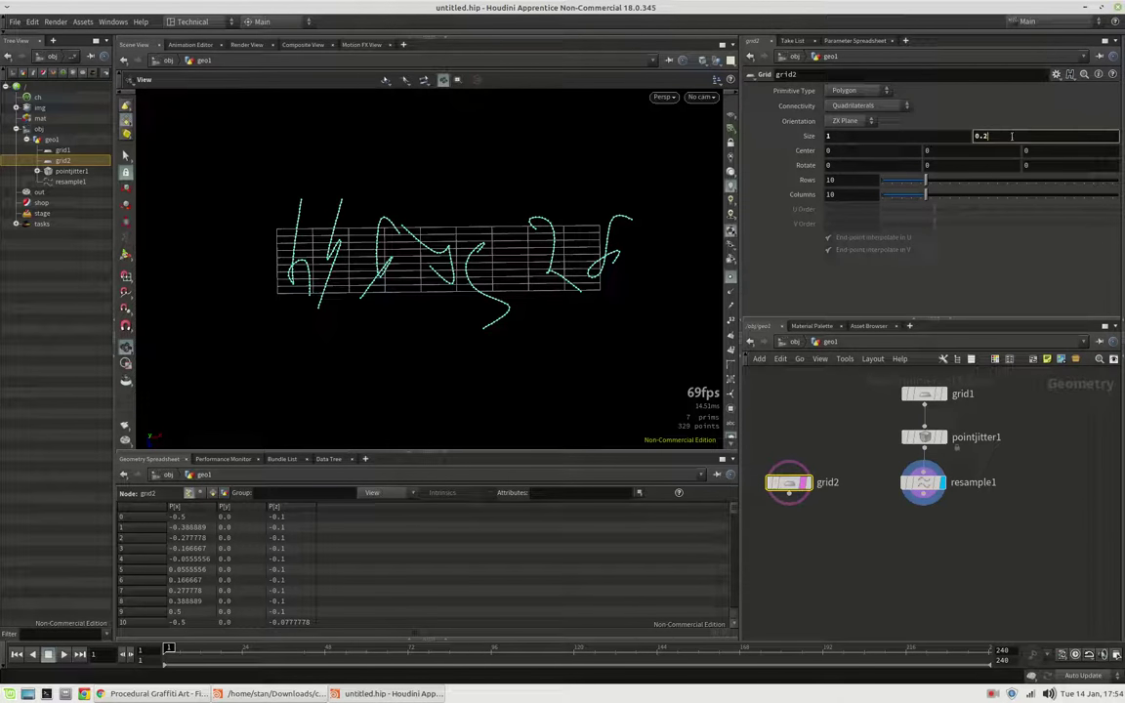
pyautogui.write('5')
pyautogui.press('Return')
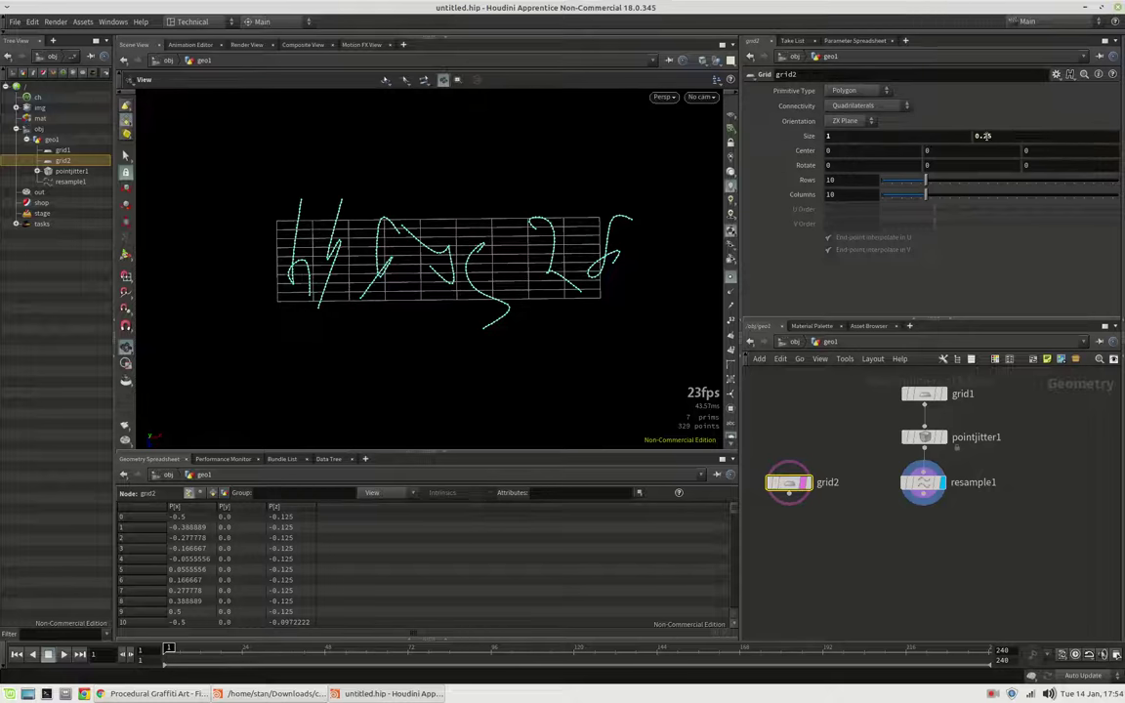
pyautogui.moveTo(926, 194); pyautogui.dragTo(968, 198)
pyautogui.doubleClick(854, 196)
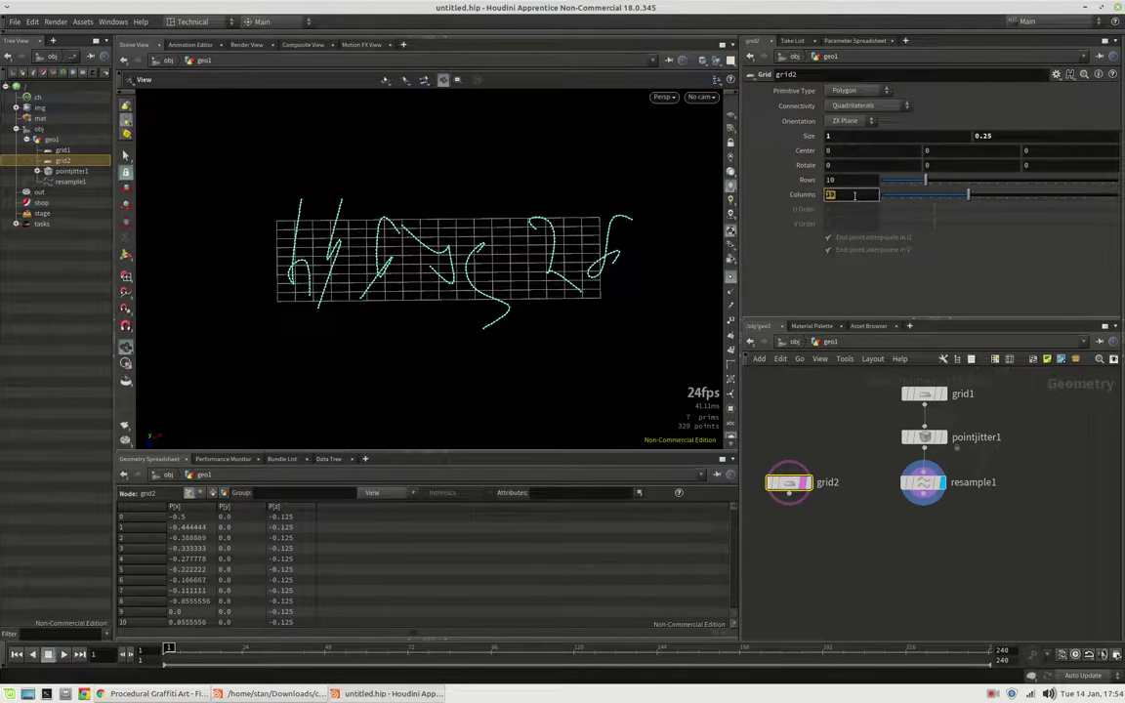
pyautogui.write('41')
pyautogui.press('Return')
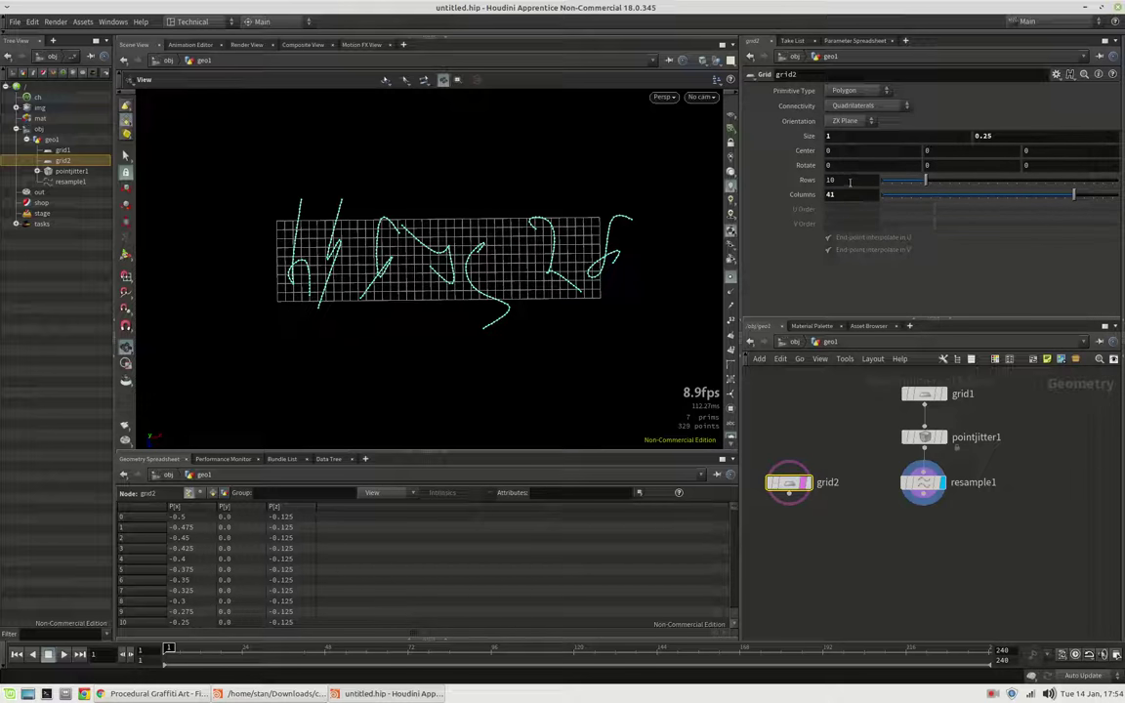
pyautogui.doubleClick(851, 181)
pyautogui.write('11')
pyautogui.press('Return')
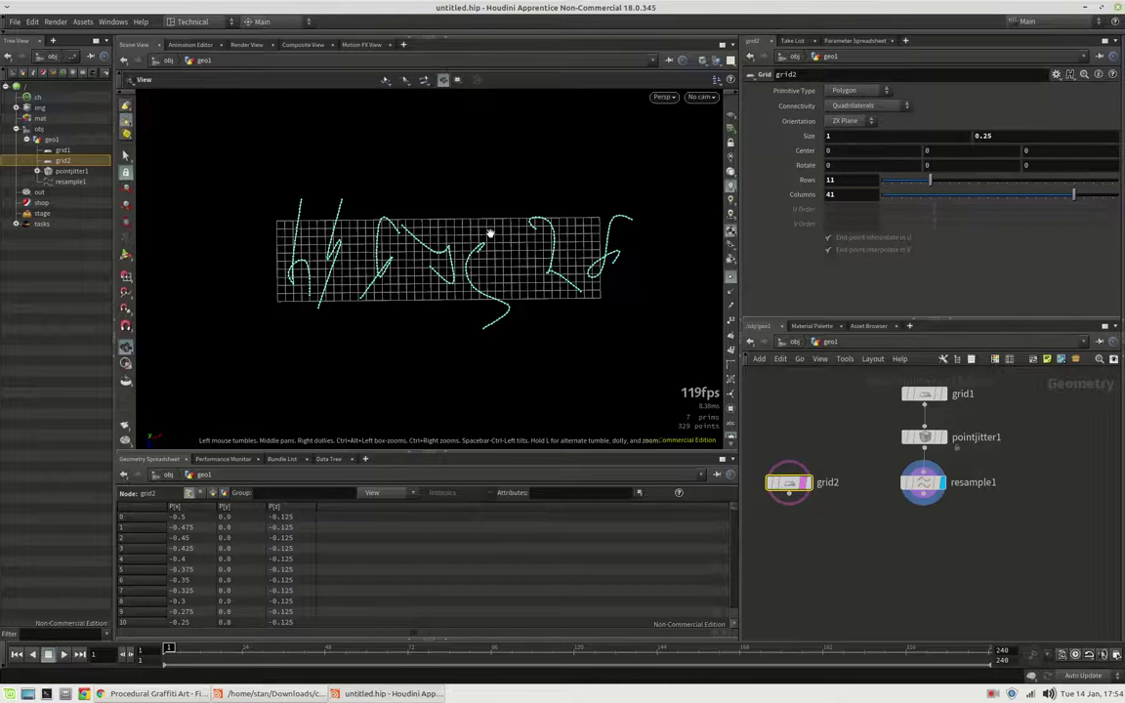
# Add a Transform node after resample1 and set its uniform scale to 0.54 so the curves fit inside grid2
pyautogui.click(926, 503)
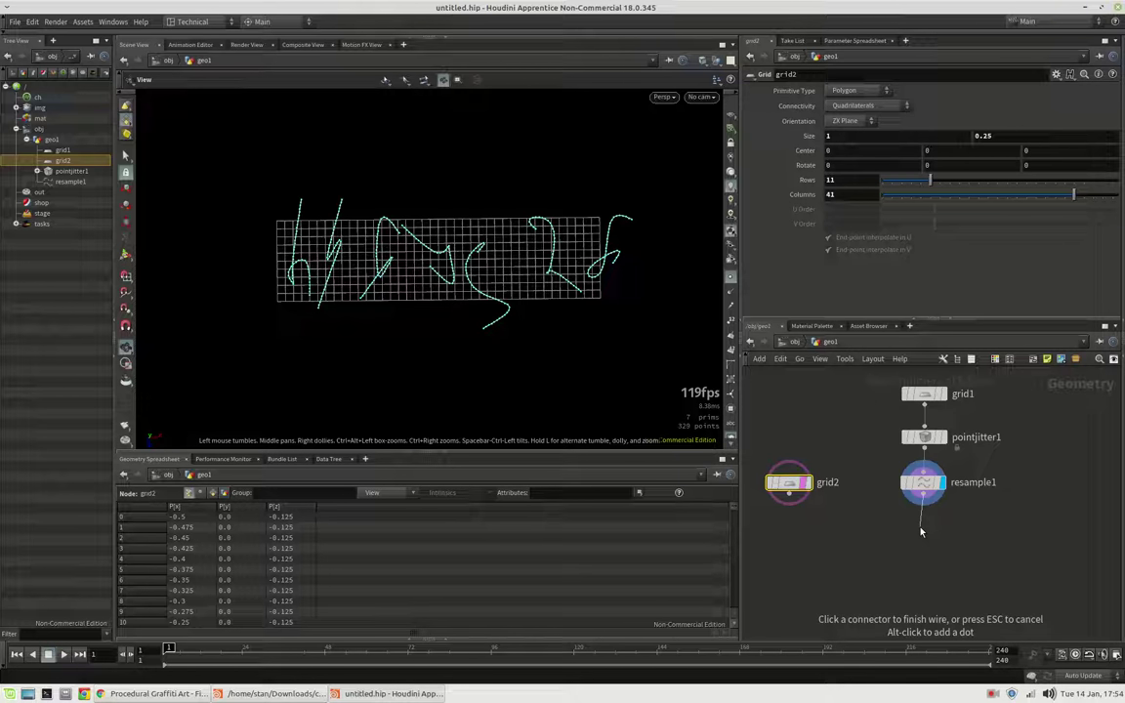
pyautogui.press('Tab')
pyautogui.press('Escape')
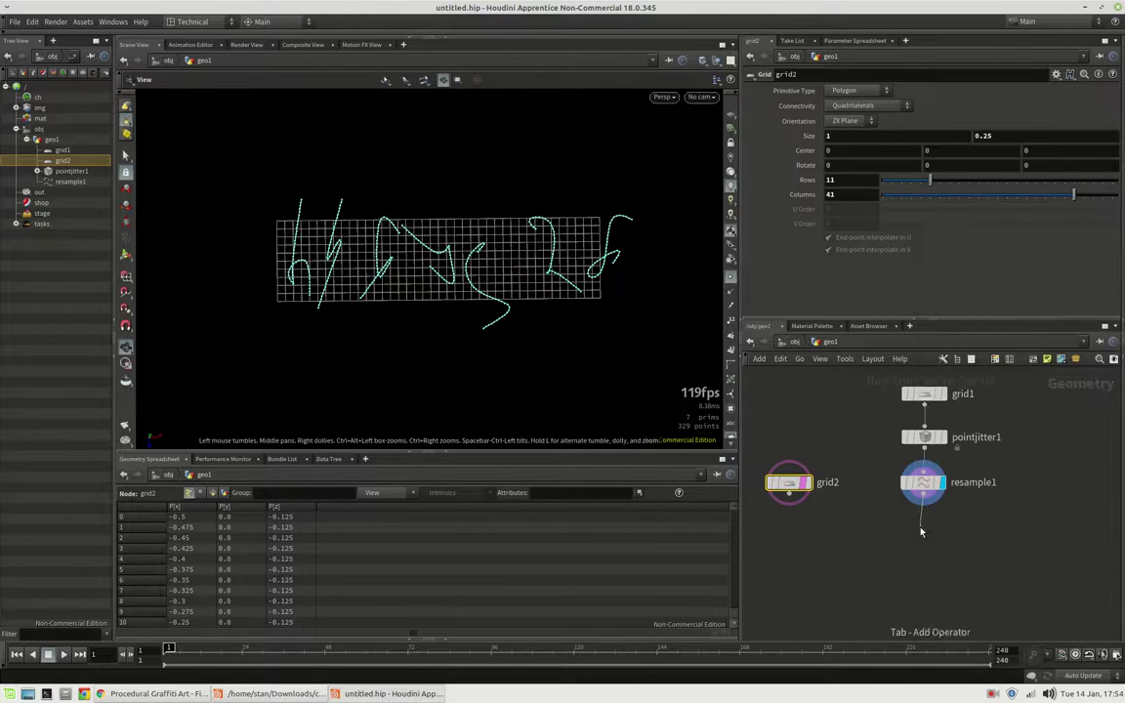
pyautogui.click(921, 532)
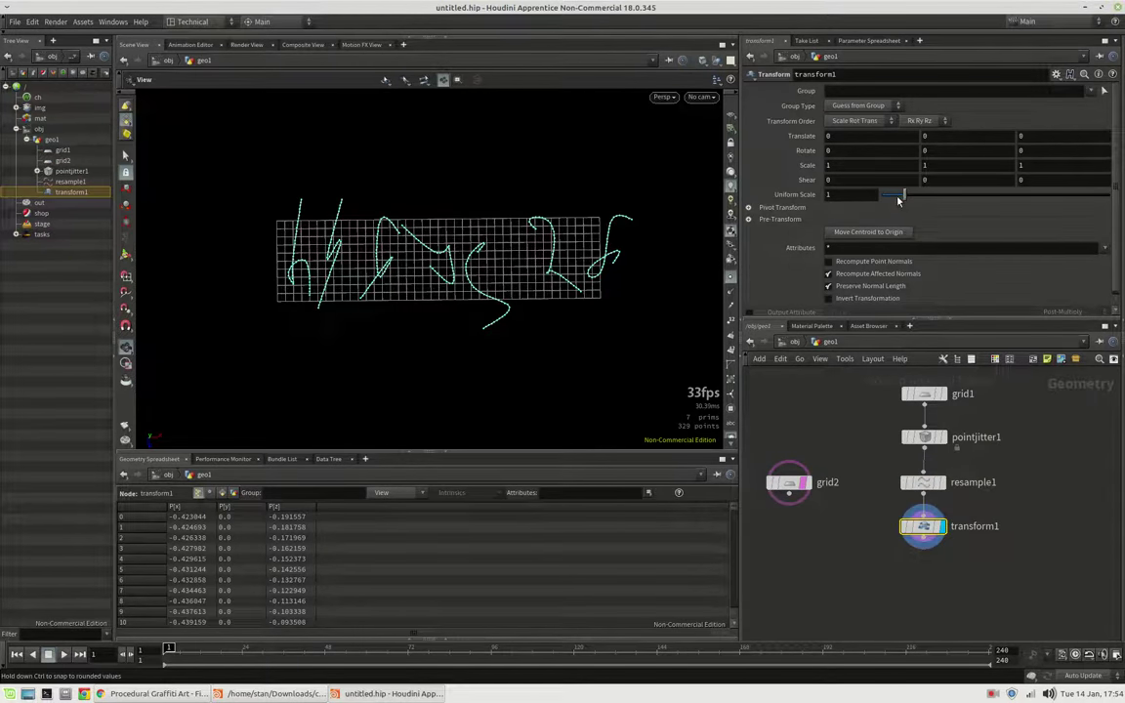
pyautogui.moveTo(900, 199); pyautogui.dragTo(896, 201)
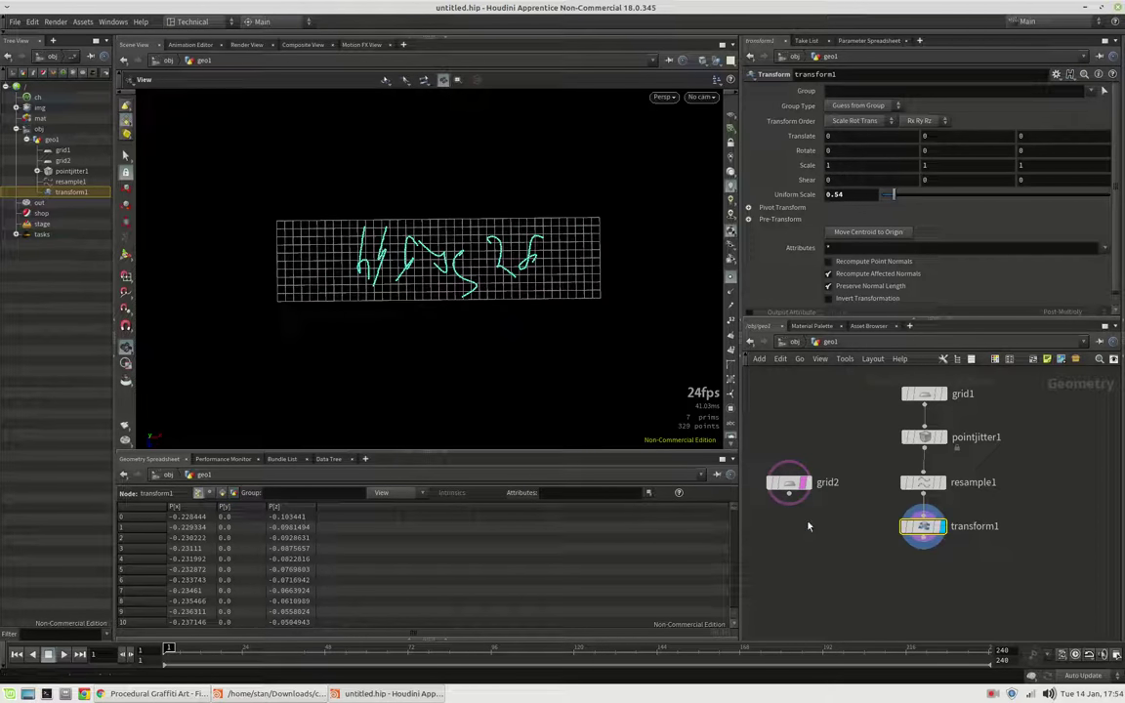
# Place grid2 level with transform1 in the network, turn off its template overlay and display it
pyautogui.moveTo(790, 488); pyautogui.dragTo(804, 532)
pyautogui.click(825, 546)
pyautogui.moveTo(811, 542); pyautogui.dragTo(807, 508, button='middle')
pyautogui.click(801, 495)
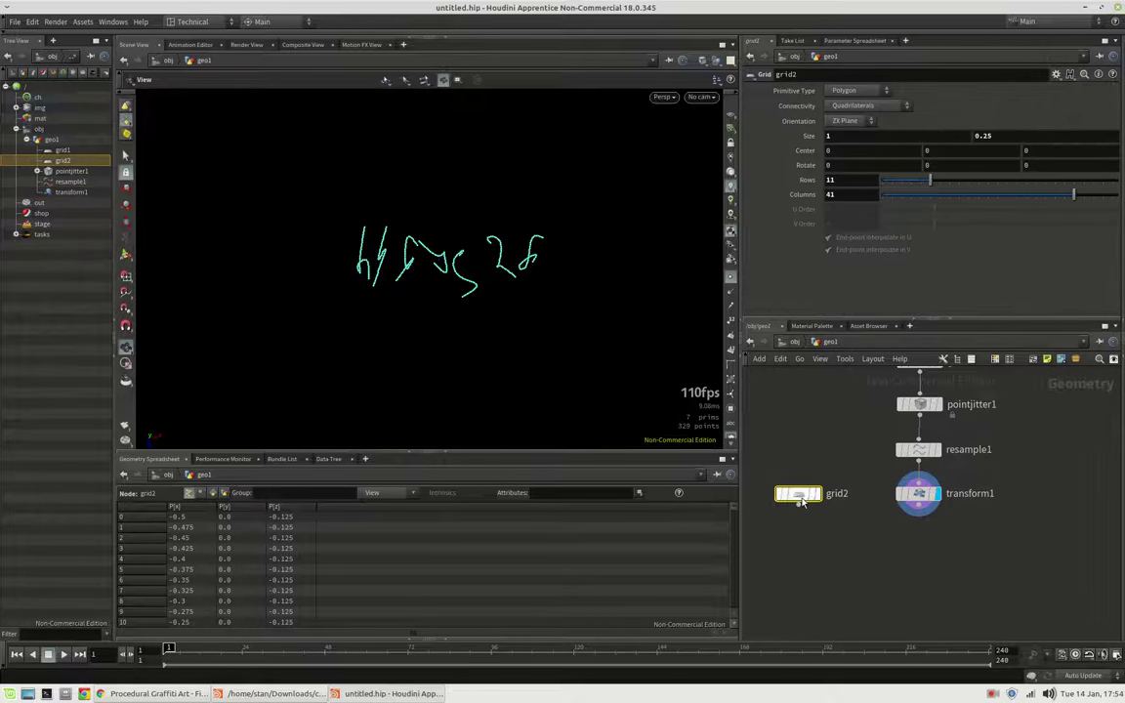
pyautogui.click(818, 493)
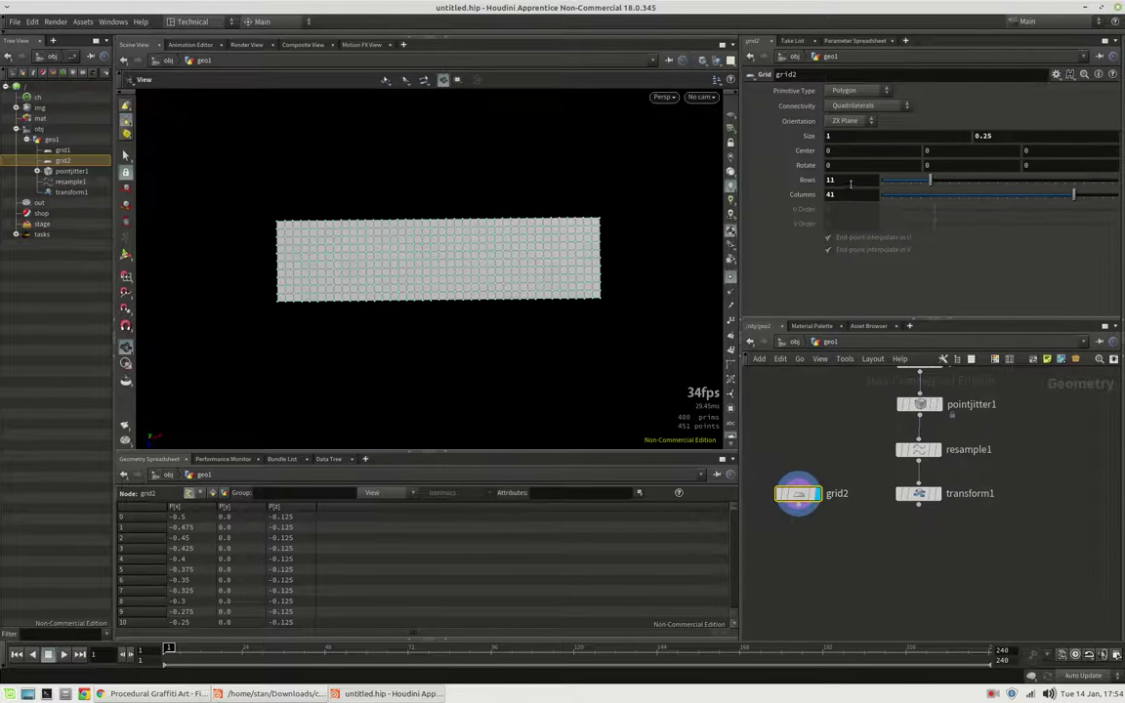
# Increase grid2's resolution to 110 rows and 410 columns
pyautogui.click(851, 182)
pyautogui.write('0')
pyautogui.press('Tab')
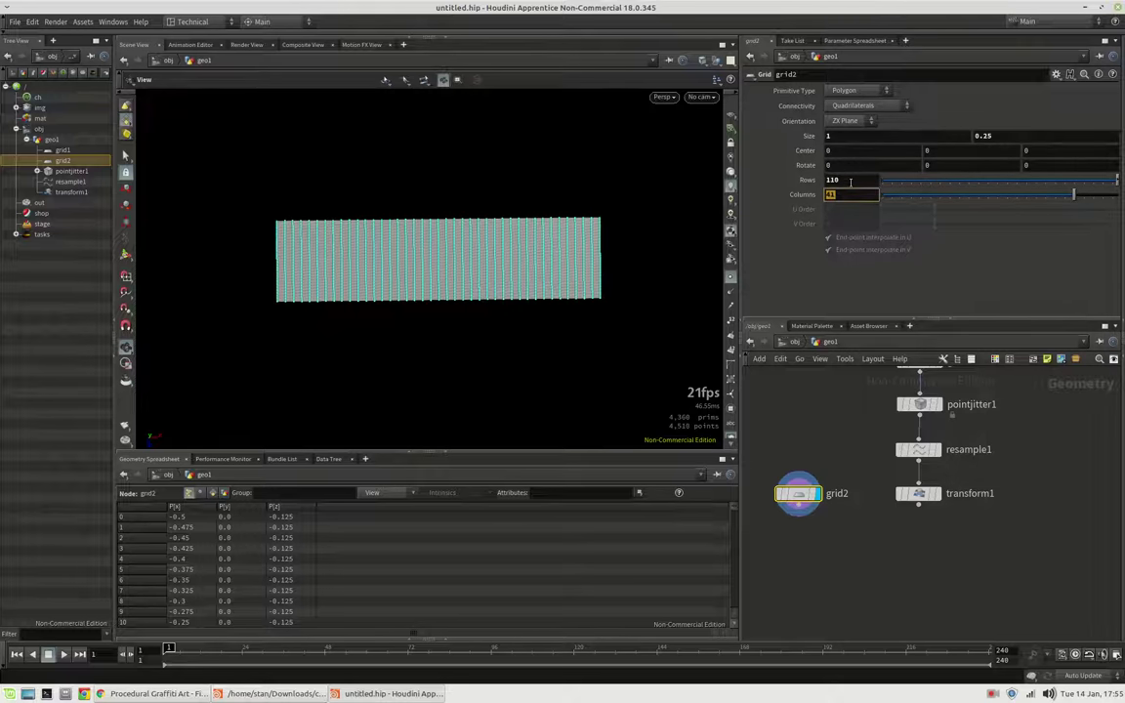
pyautogui.write('0')
pyautogui.press('Return')
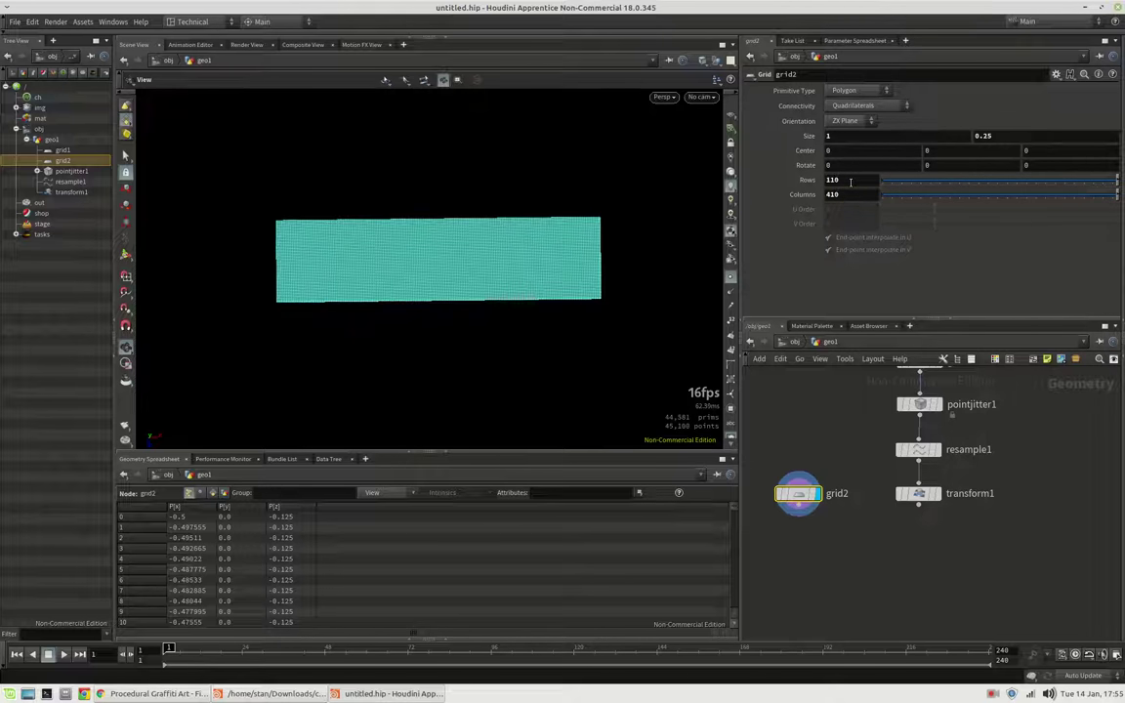
# Hide the point markers in the viewport and switch its shading to a mode without wireframe lines
pyautogui.click(731, 277)
pyautogui.scroll(3, 484, 243)
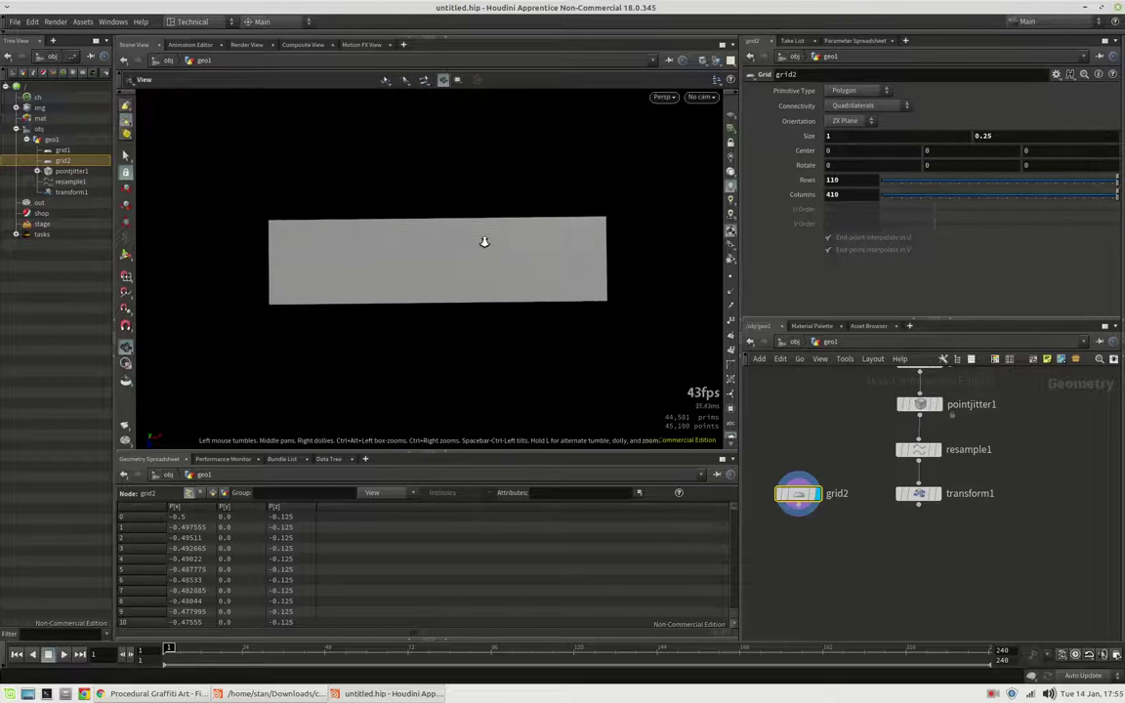
pyautogui.click(699, 61)
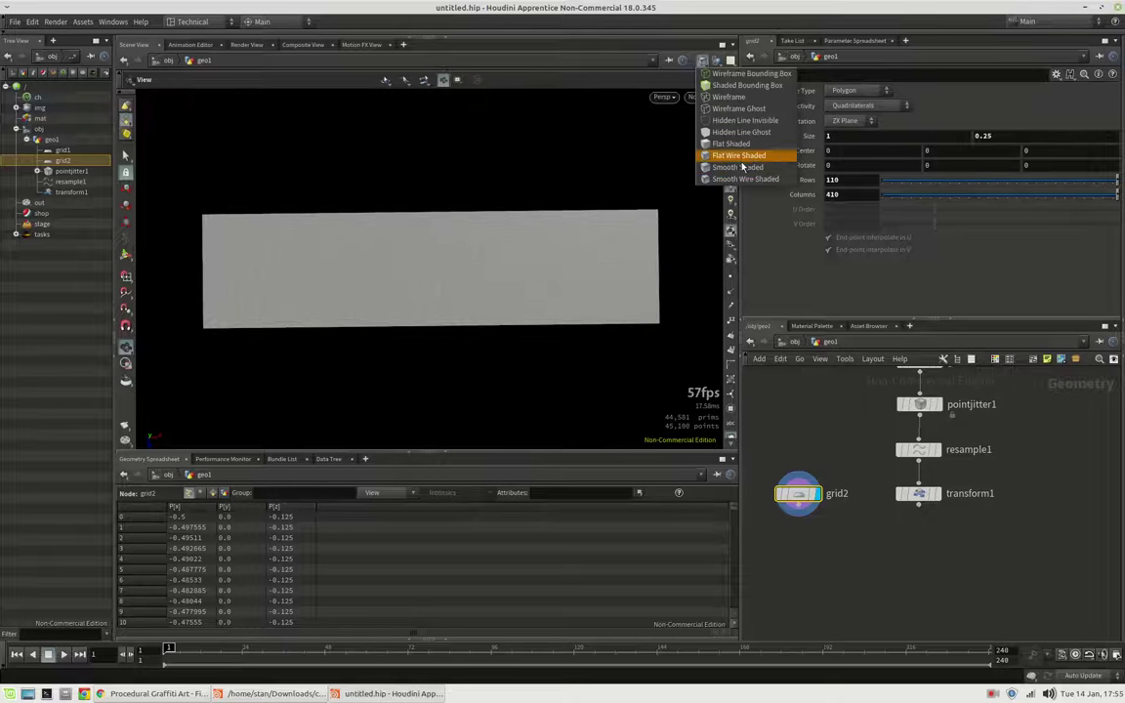
pyautogui.click(674, 148)
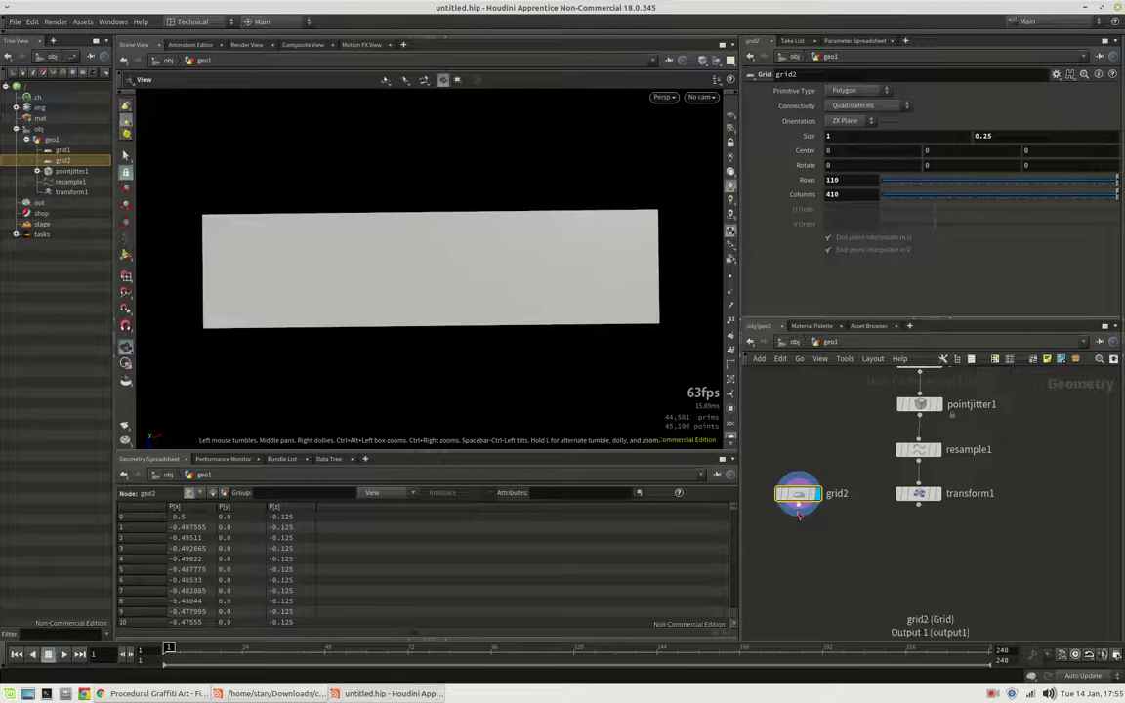
# Add a Point VOP node fed by grid2 and set it to run over Primitives
pyautogui.moveTo(799, 504); pyautogui.dragTo(823, 537)
pyautogui.write('pointvop')
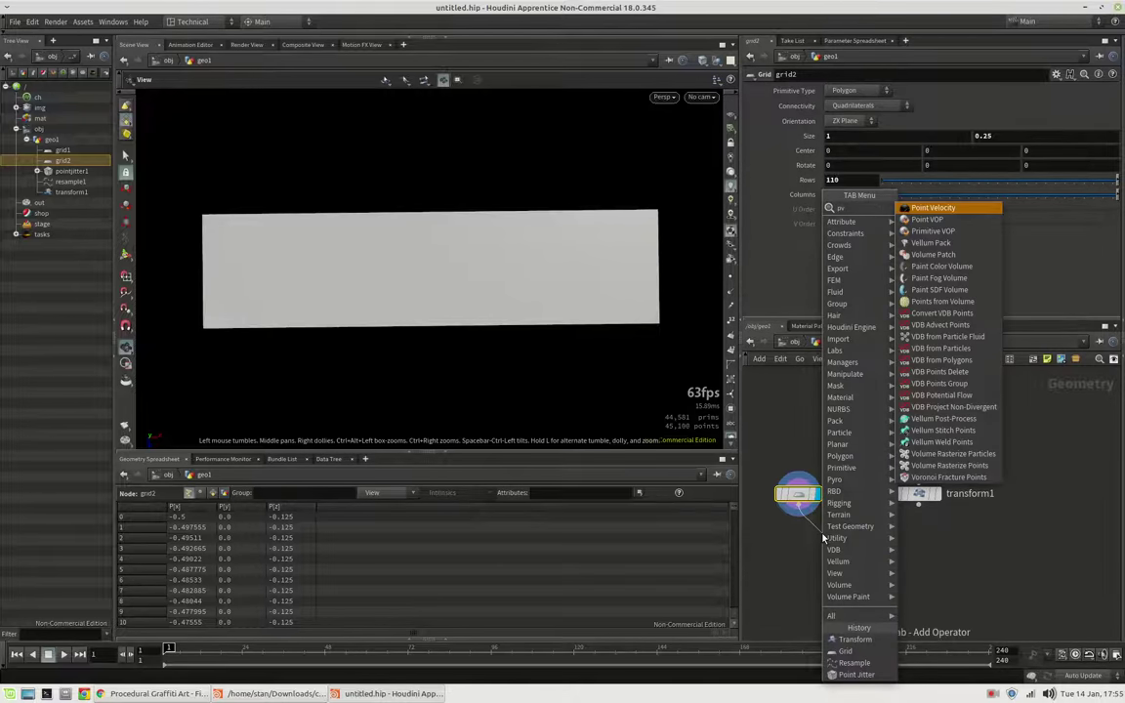
pyautogui.press('Return')
pyautogui.moveTo(822, 539); pyautogui.dragTo(868, 556)
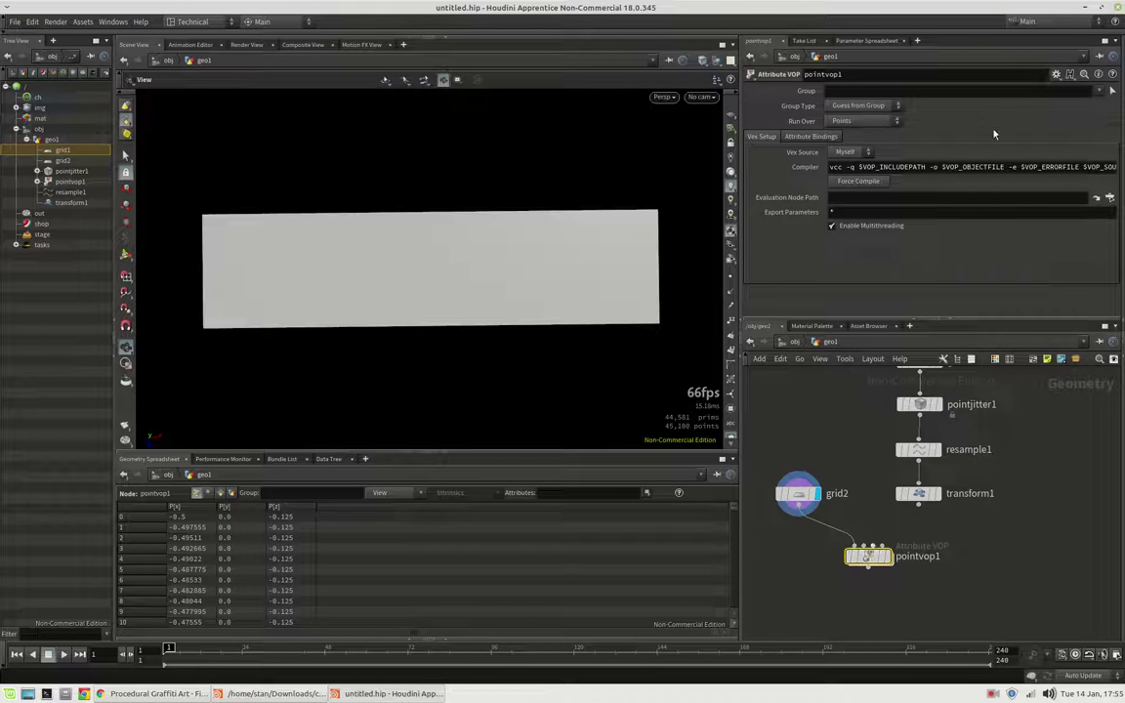
pyautogui.click(857, 120)
pyautogui.click(847, 135)
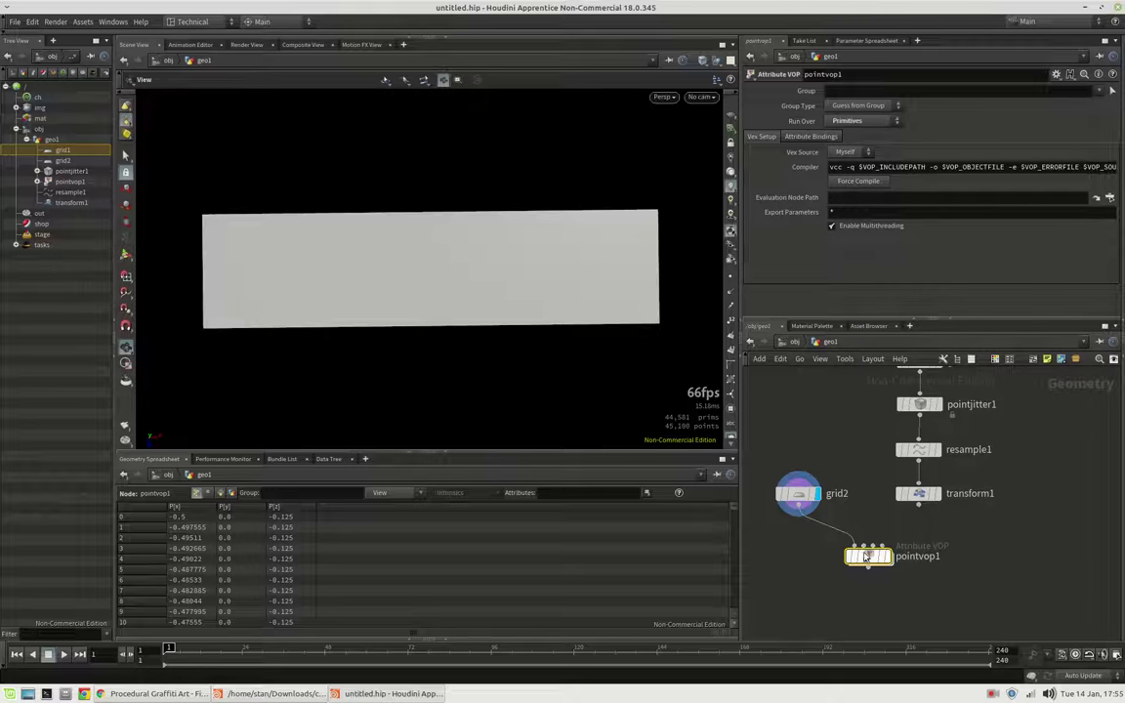
# Connect transform1 to pointvop1's second input and switch the viewport back to shading with wireframe lines
pyautogui.moveTo(866, 546); pyautogui.dragTo(918, 504)
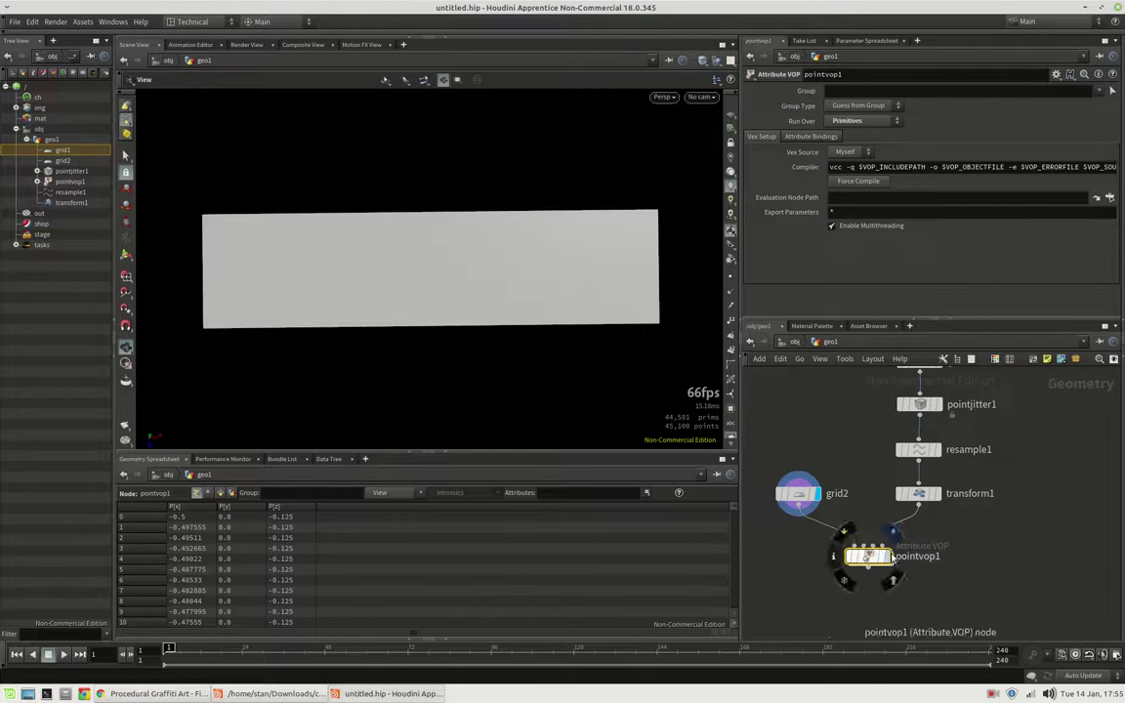
pyautogui.click(893, 532)
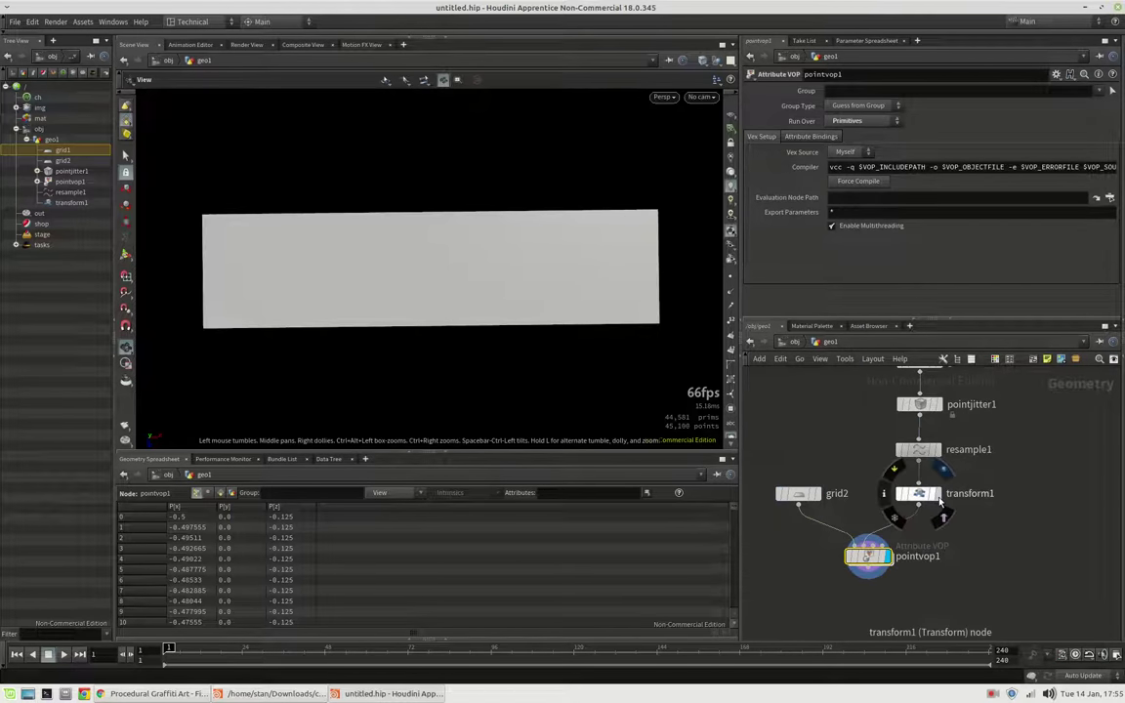
pyautogui.click(703, 60)
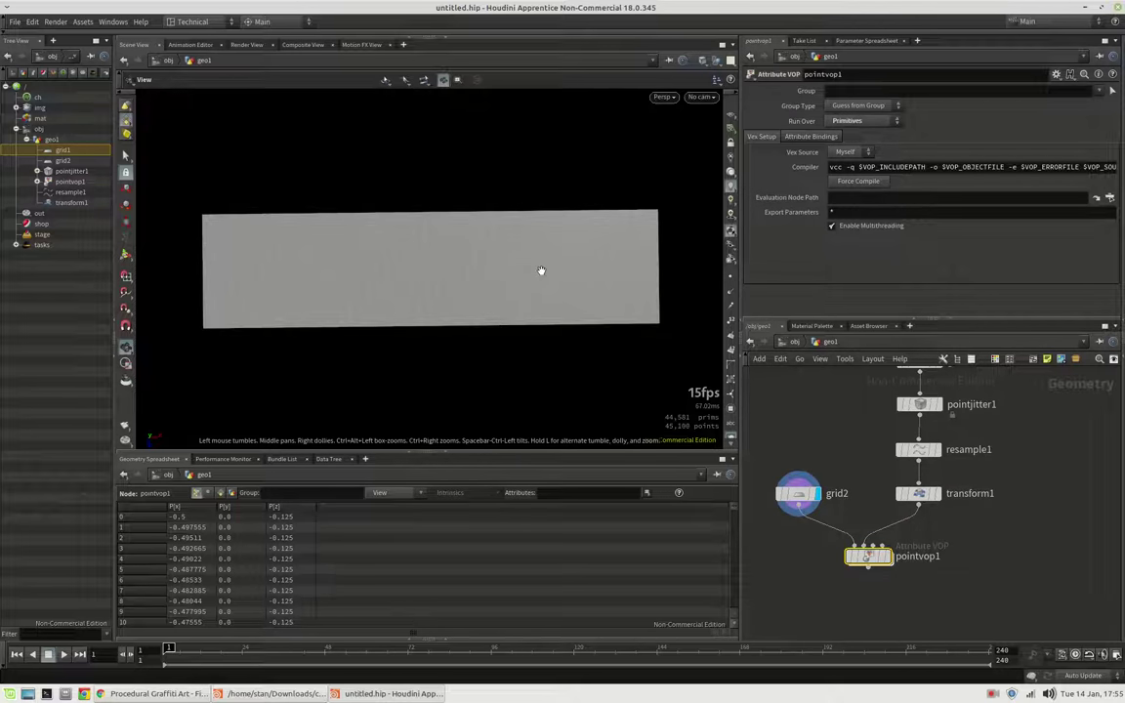
pyautogui.scroll(4, 541, 266)
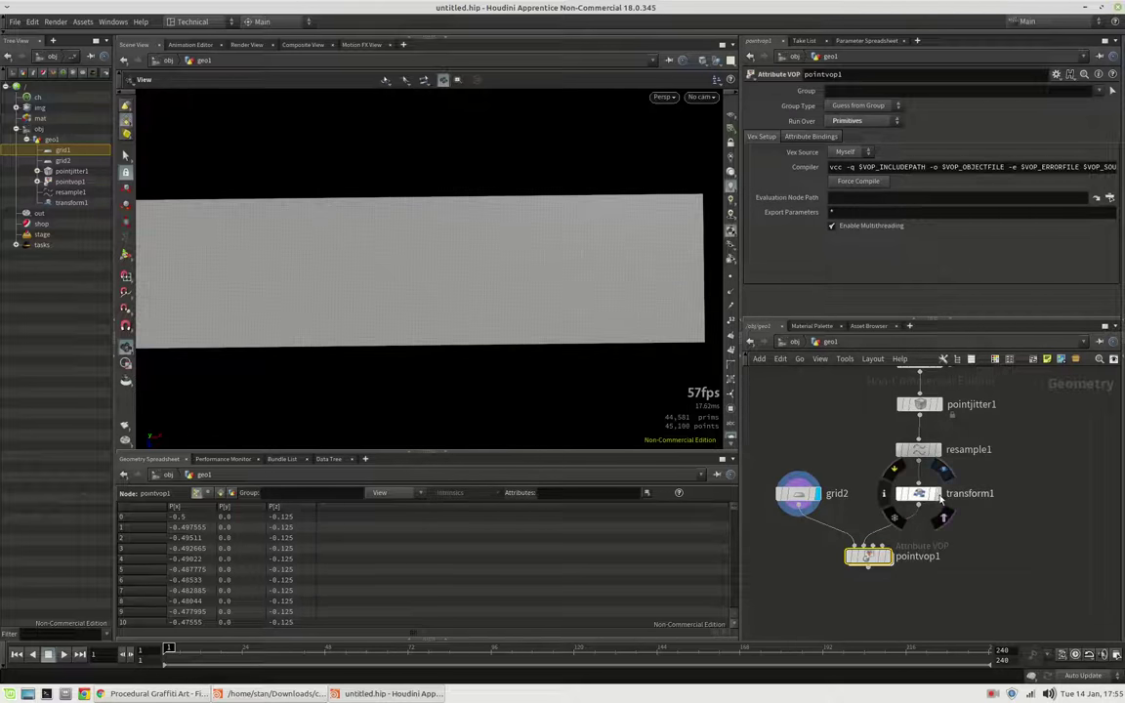
# Display pointvop1, enter its VEX network, and widen the network pane with the global parameters and output nodes aligned
pyautogui.click(939, 495)
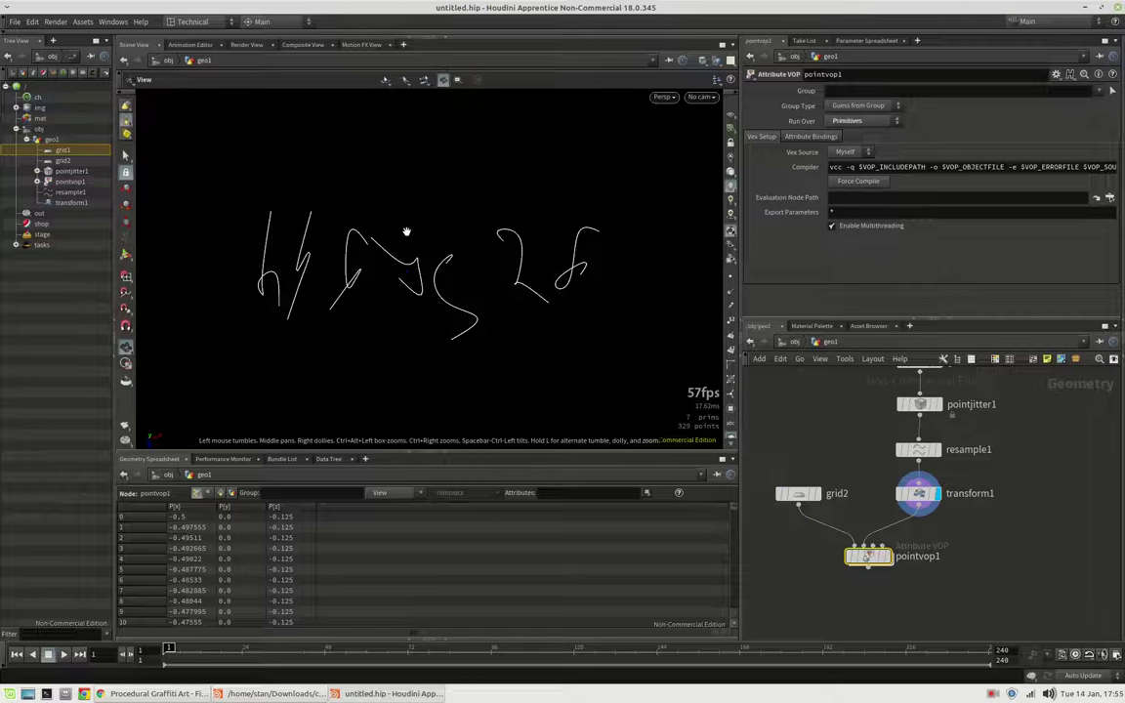
pyautogui.click(885, 556)
pyautogui.doubleClick(866, 558)
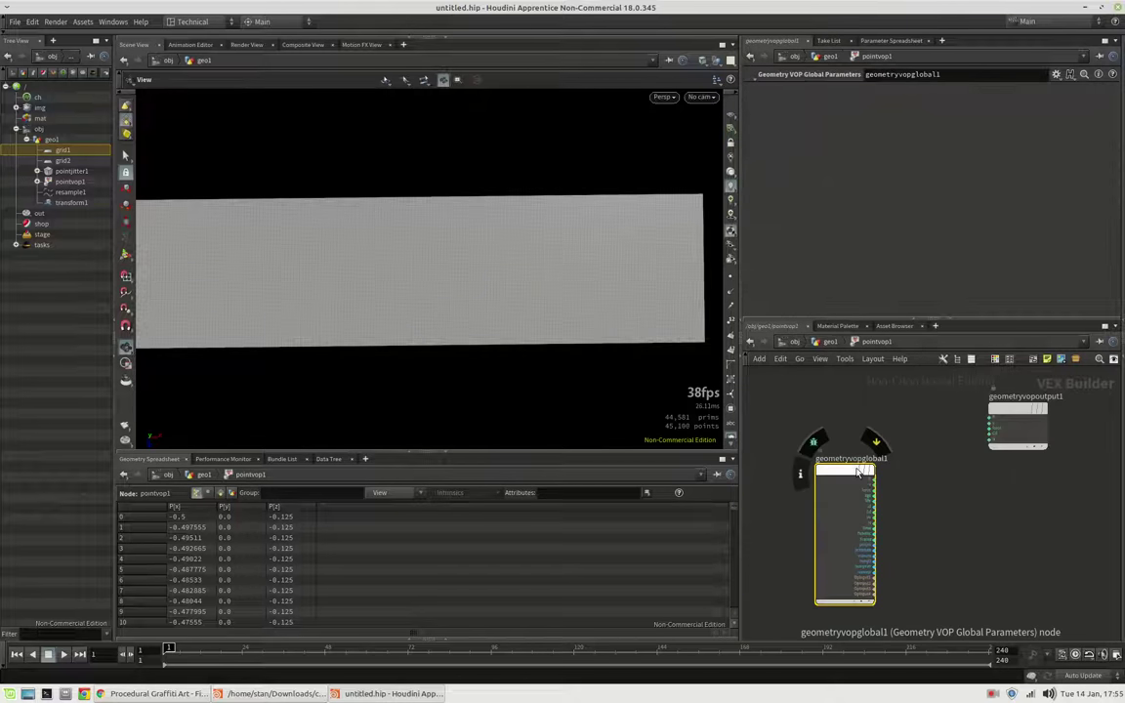
pyautogui.moveTo(859, 467); pyautogui.dragTo(546, 420)
pyautogui.moveTo(687, 430); pyautogui.dragTo(602, 431)
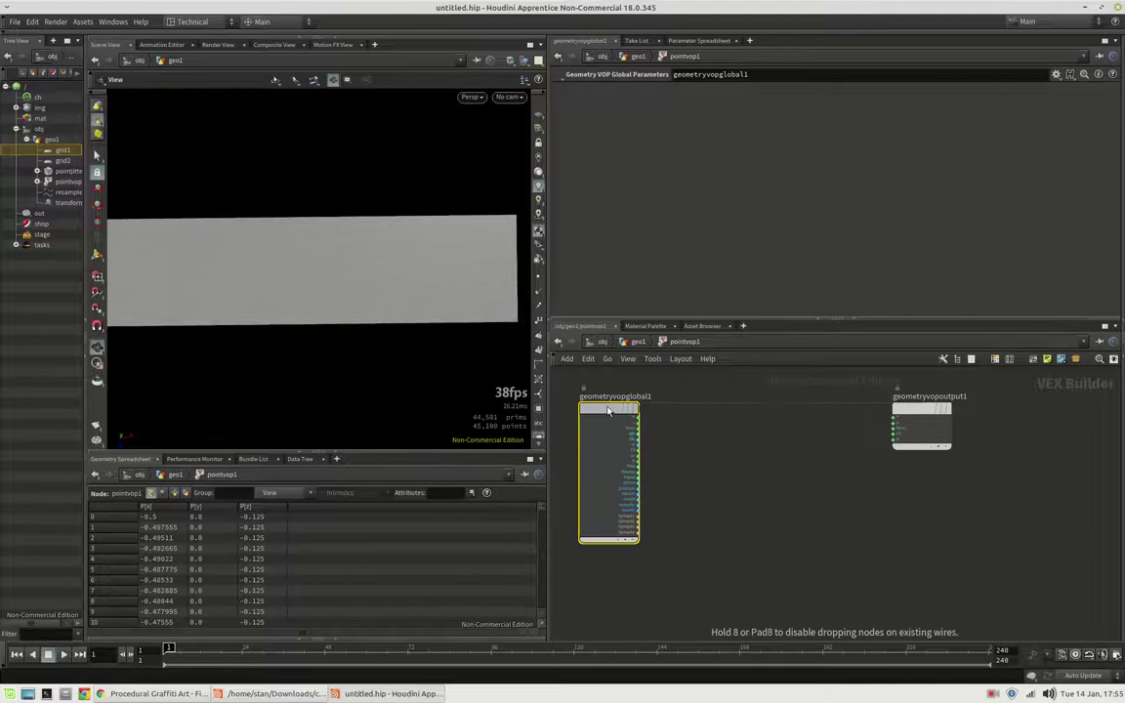
pyautogui.scroll(-1, 683, 444)
pyautogui.scroll(2, 686, 448)
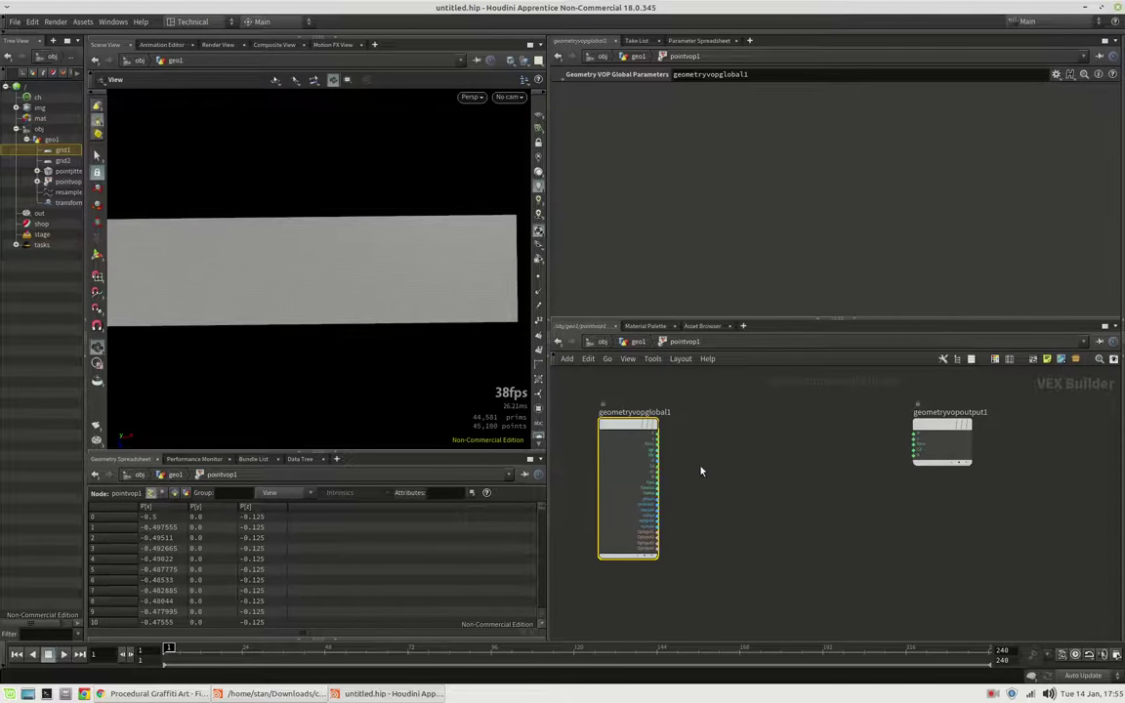
# Add an XYZ Distance node beside the global parameters node inside pointvop1
pyautogui.press('Tab')
pyautogui.write('xy')
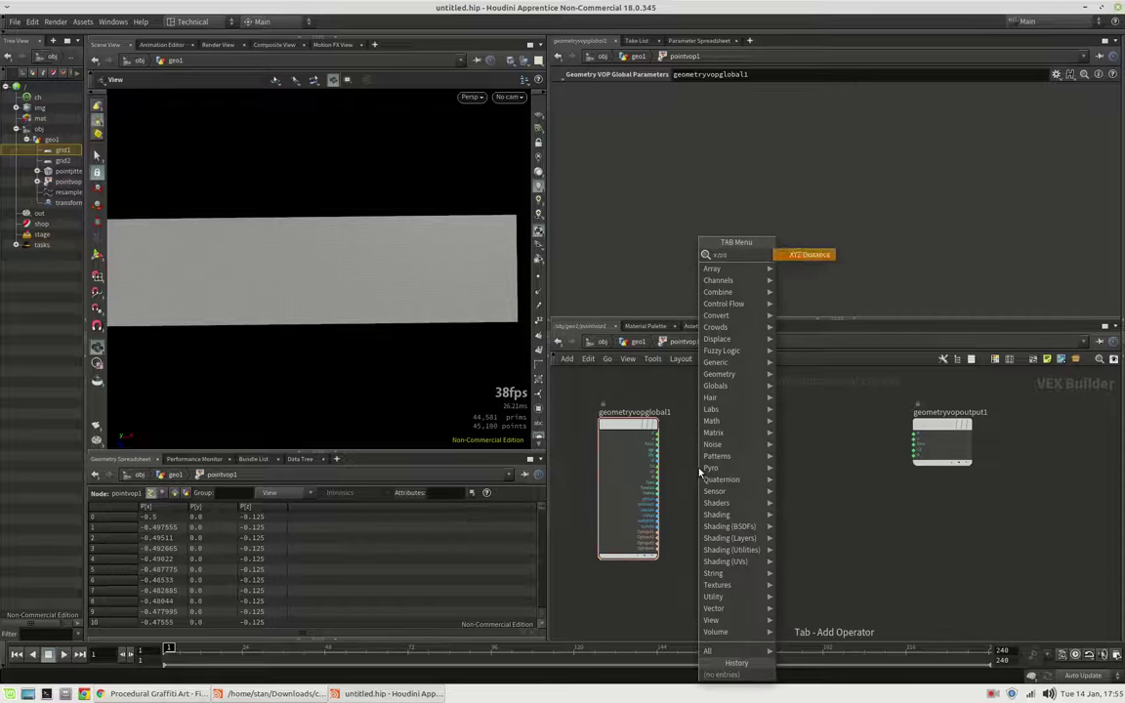
pyautogui.press('Return')
pyautogui.click(699, 471)
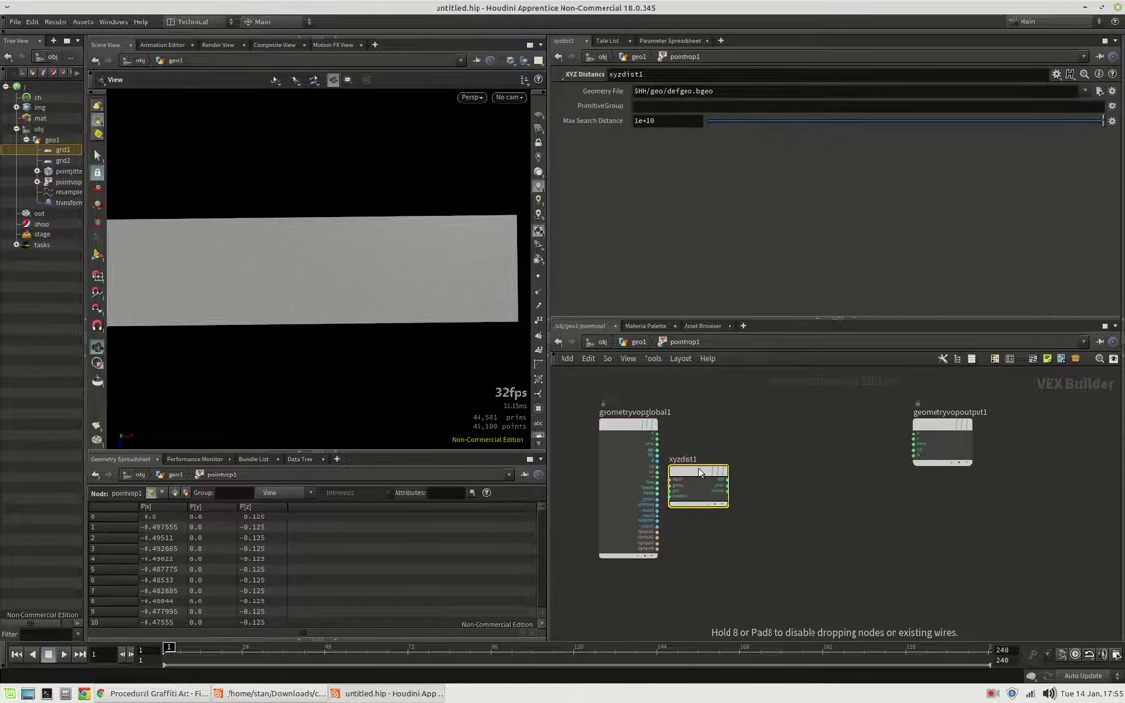
pyautogui.scroll(2, 699, 468)
pyautogui.moveTo(714, 509); pyautogui.dragTo(739, 510)
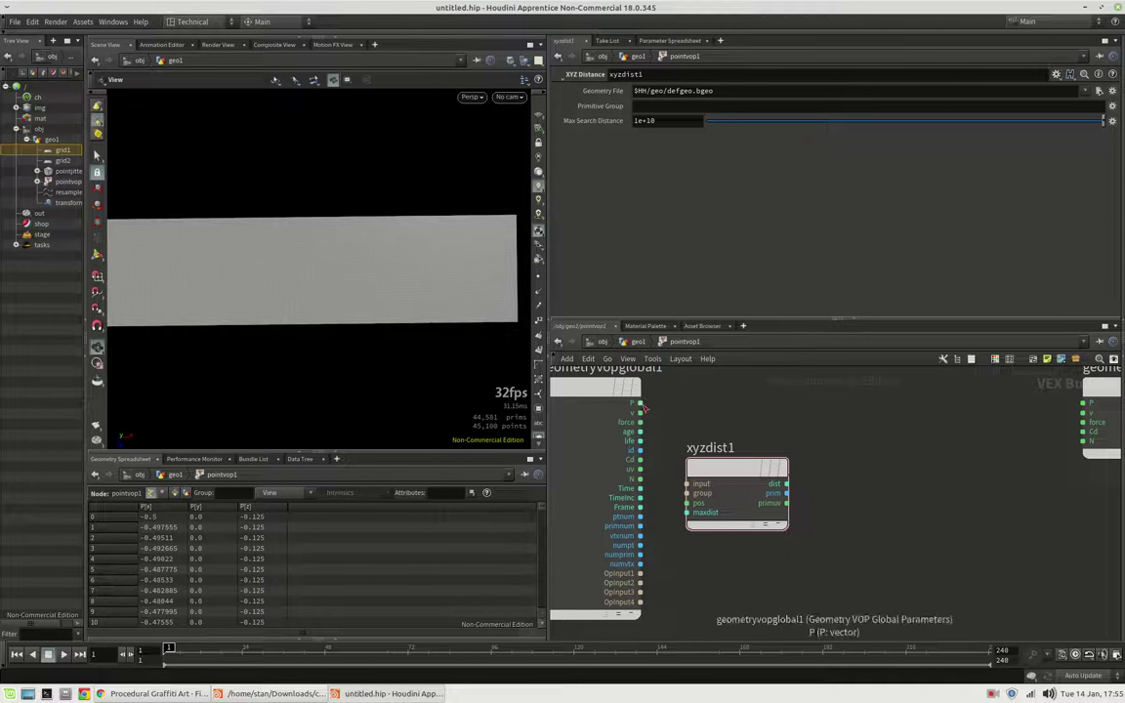
# Wire the global P and OpInput2 into xyzdist1's pos and input, and its dist output into Cd on geometryvopoutput1
pyautogui.moveTo(640, 402); pyautogui.dragTo(742, 468)
pyautogui.moveTo(640, 583); pyautogui.dragTo(714, 485)
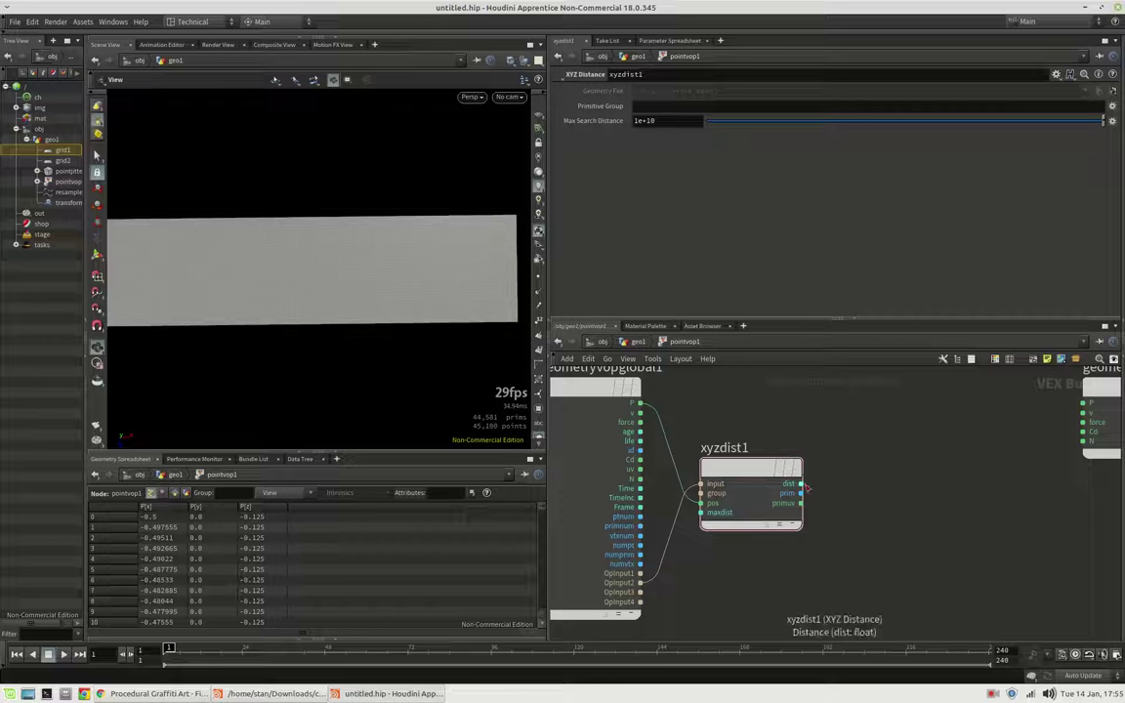
pyautogui.moveTo(800, 483); pyautogui.dragTo(1084, 432)
# Set the viewport to Smooth Shaded and disable its lighting
pyautogui.click(511, 61)
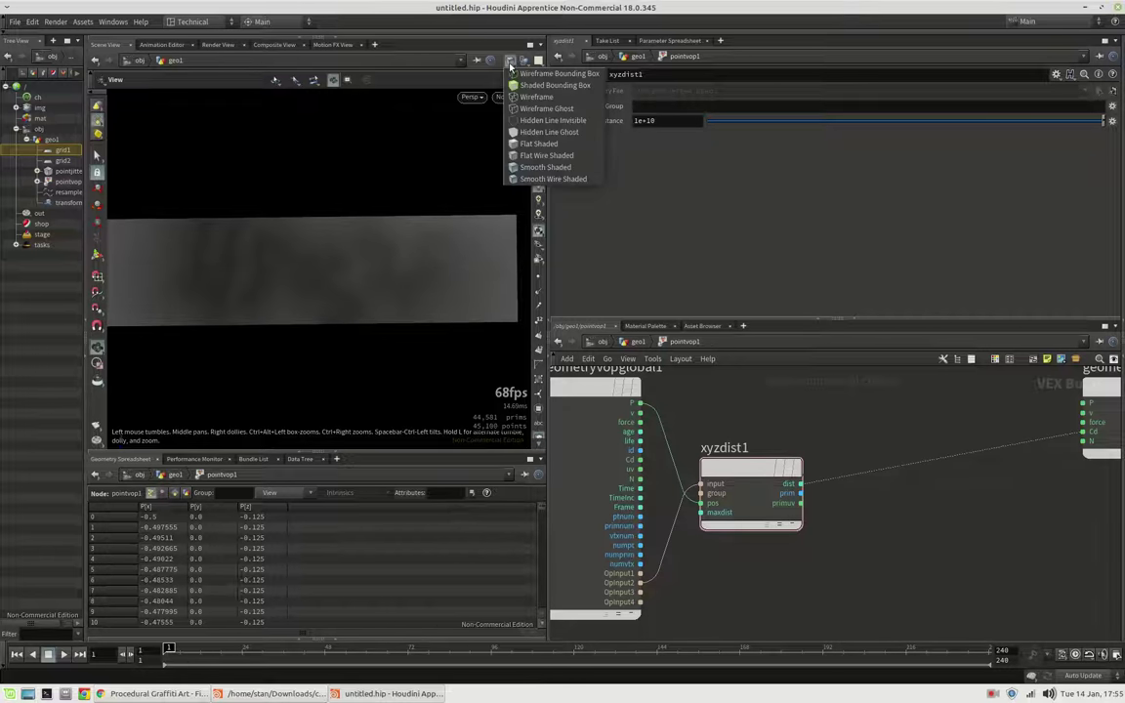
pyautogui.click(551, 168)
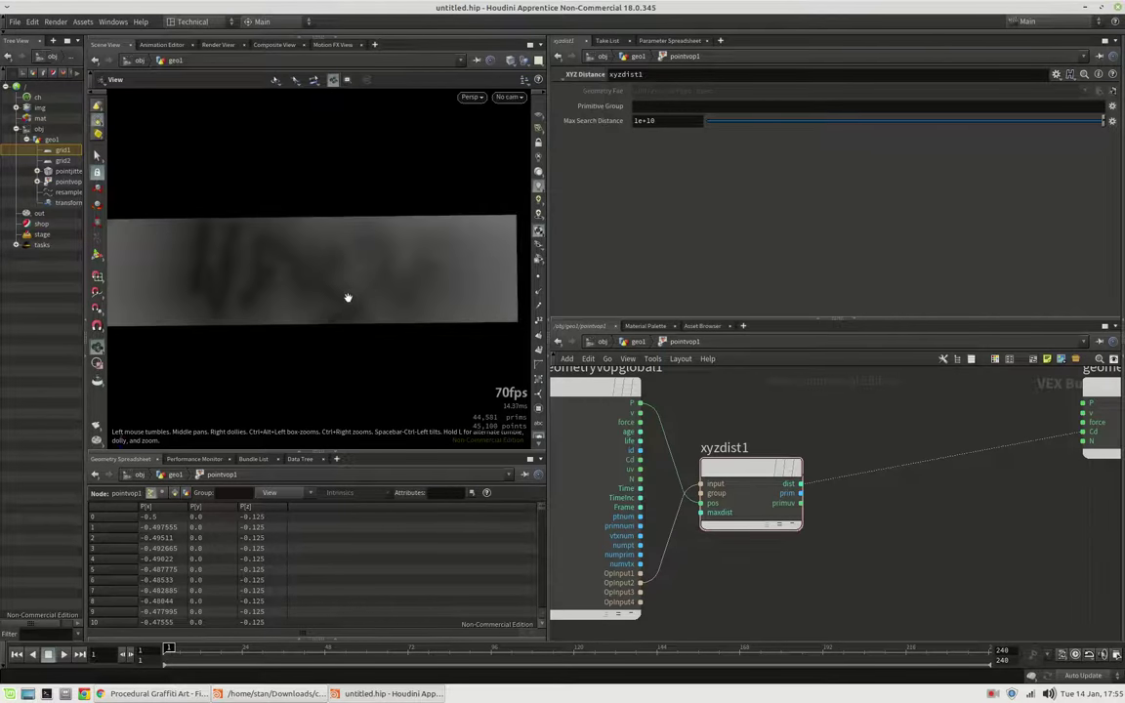
pyautogui.click(538, 157)
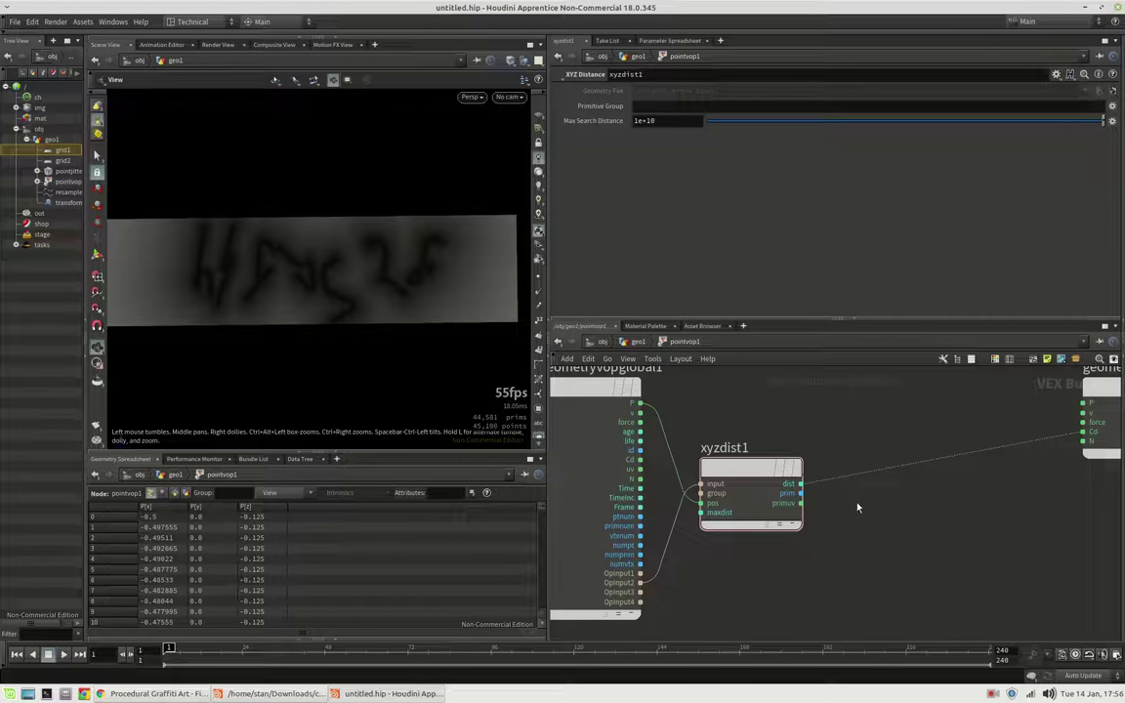
# Collapse the tree view and widen the network pane so xyzdist1 and geometryvopoutput1 are both in view
pyautogui.click(84, 323)
pyautogui.moveTo(547, 447); pyautogui.dragTo(465, 446)
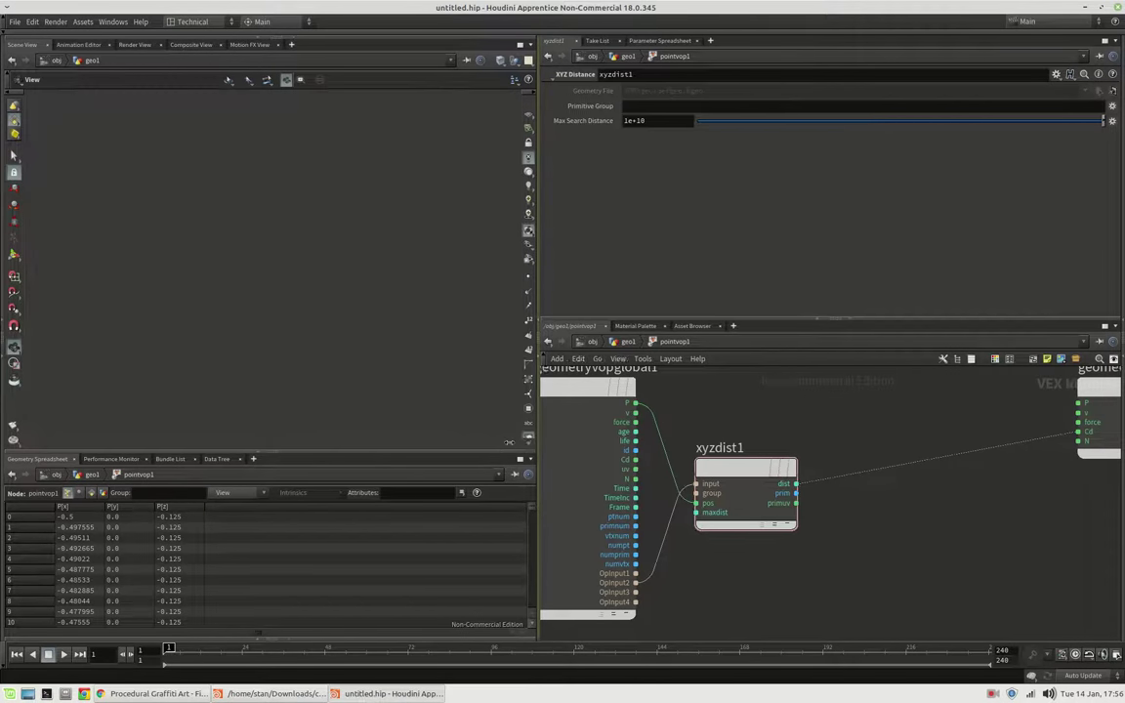
pyautogui.moveTo(752, 475); pyautogui.dragTo(722, 506, button='middle')
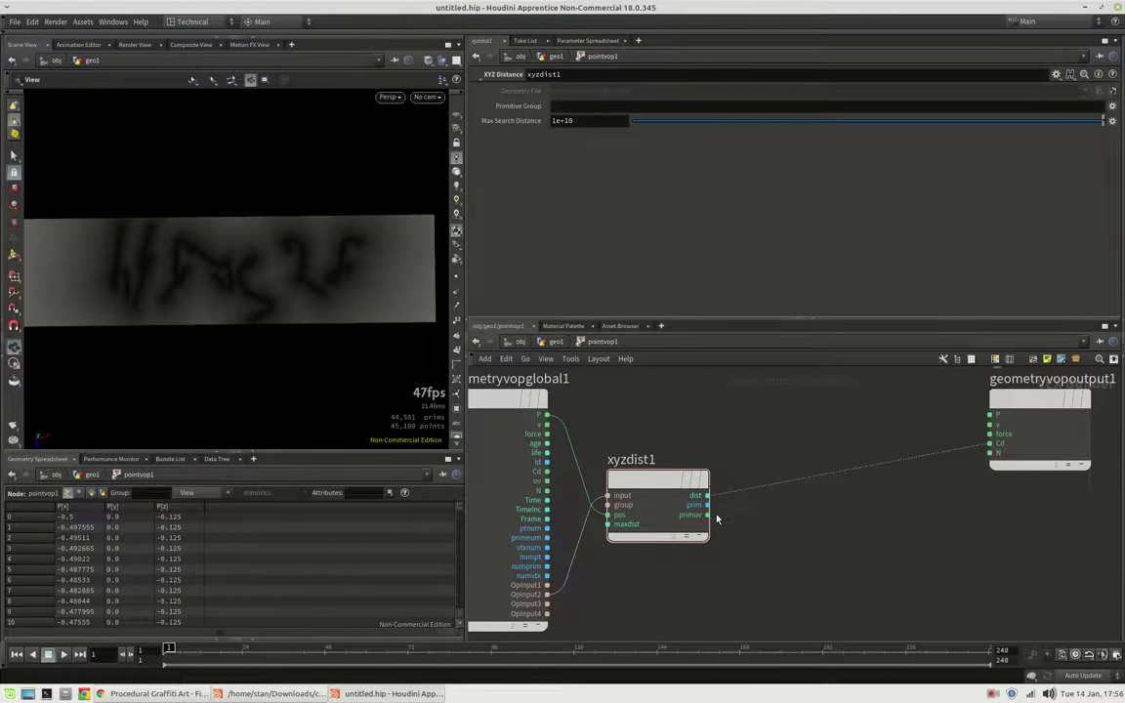
# Add a Primitive Attribute node and place it between xyzdist1 and geometryvopoutput1
pyautogui.press('Tab')
pyautogui.write('primat')
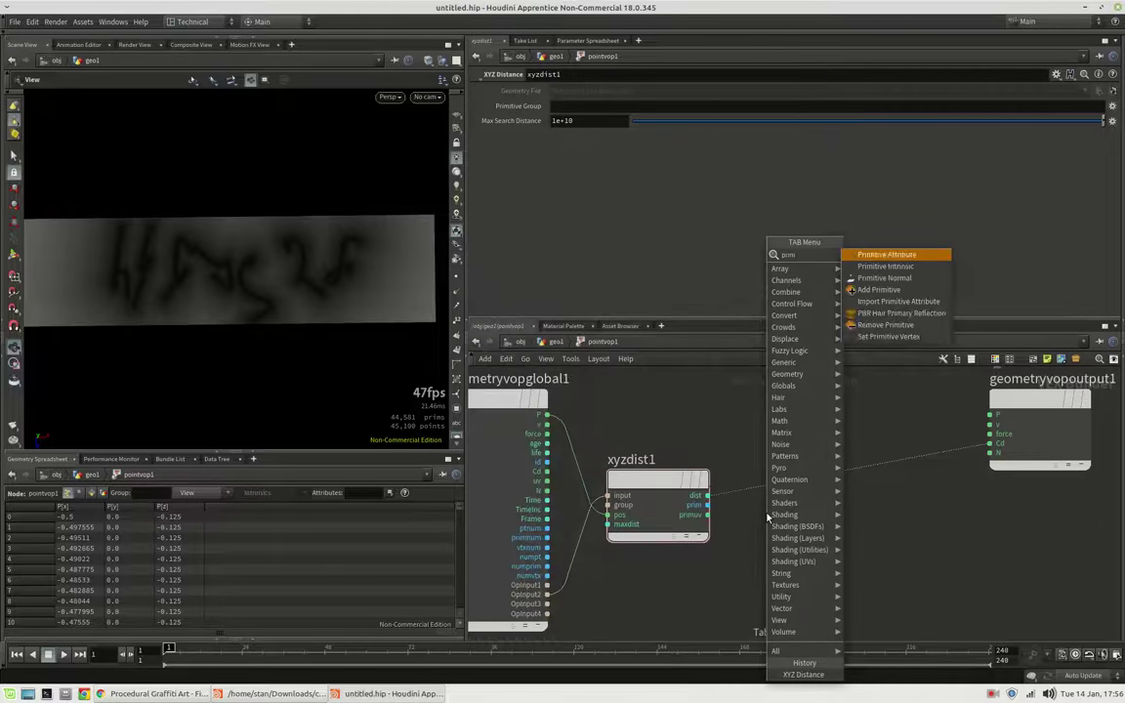
pyautogui.press('Return')
pyautogui.click(768, 516)
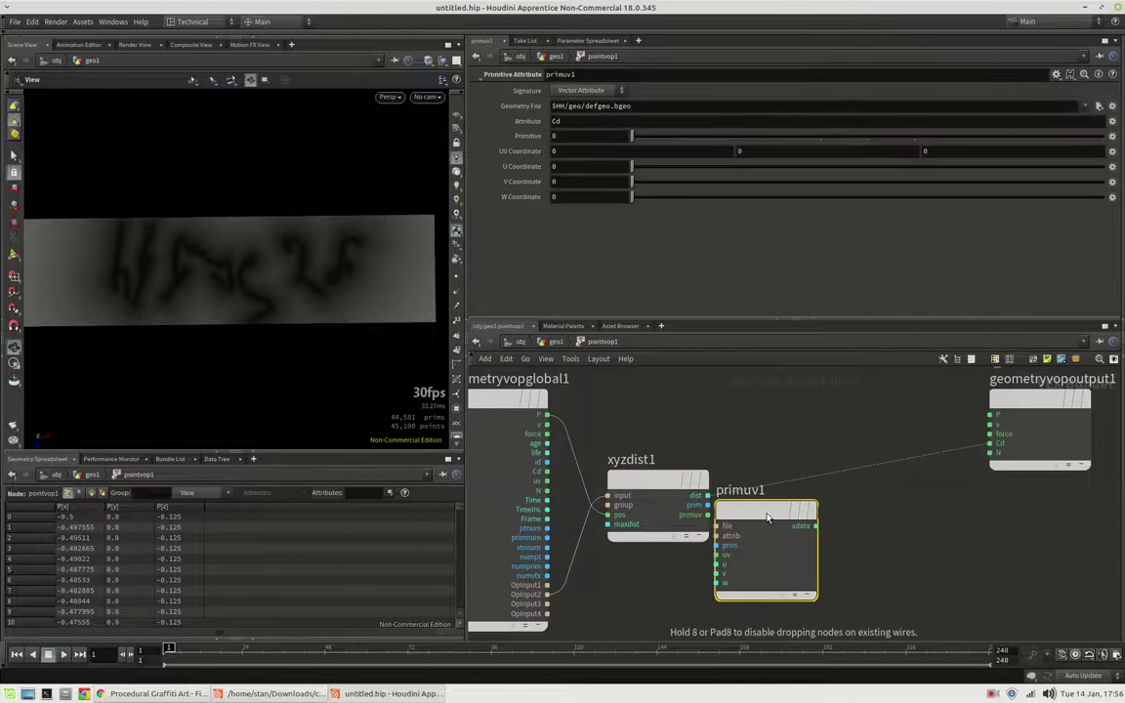
pyautogui.moveTo(767, 517); pyautogui.dragTo(820, 527)
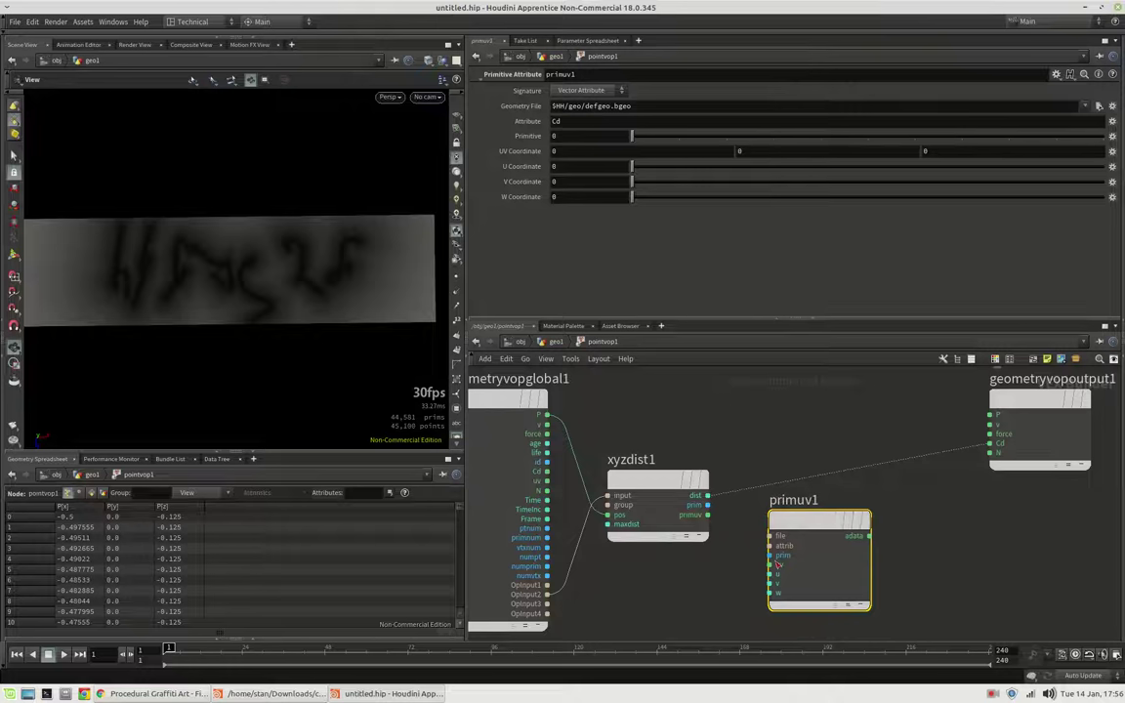
# Connect OpInput2 to primuv1's file input and set its attribute to P
pyautogui.click(548, 595)
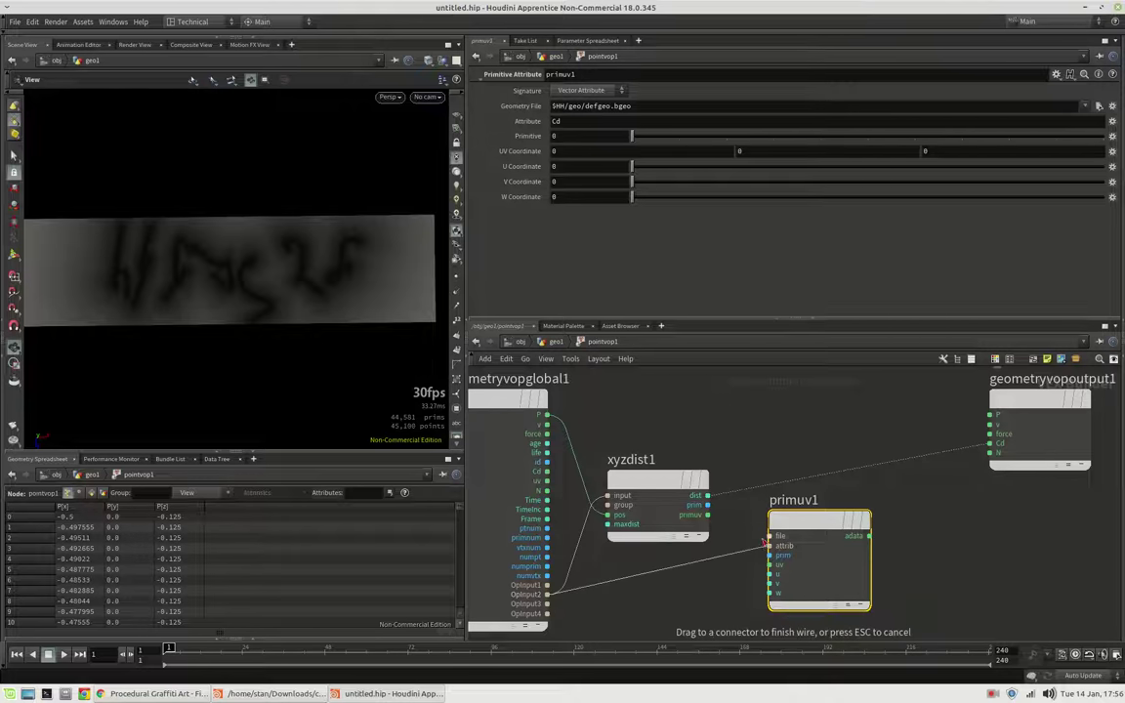
pyautogui.click(770, 536)
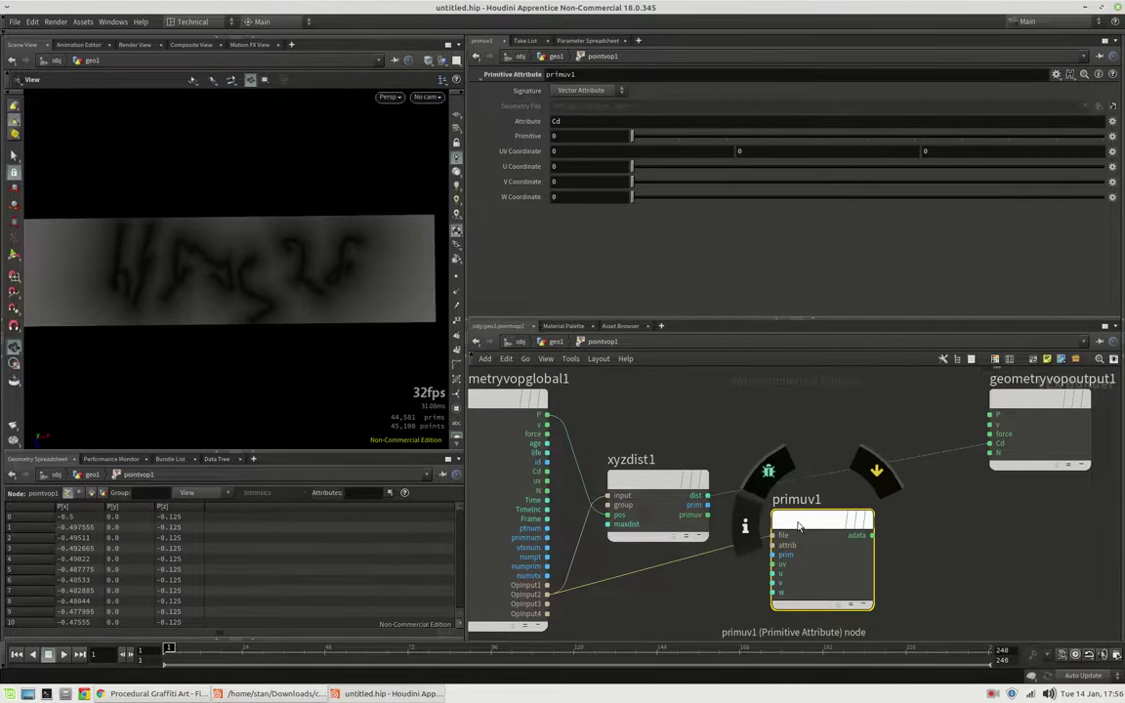
pyautogui.doubleClick(587, 122)
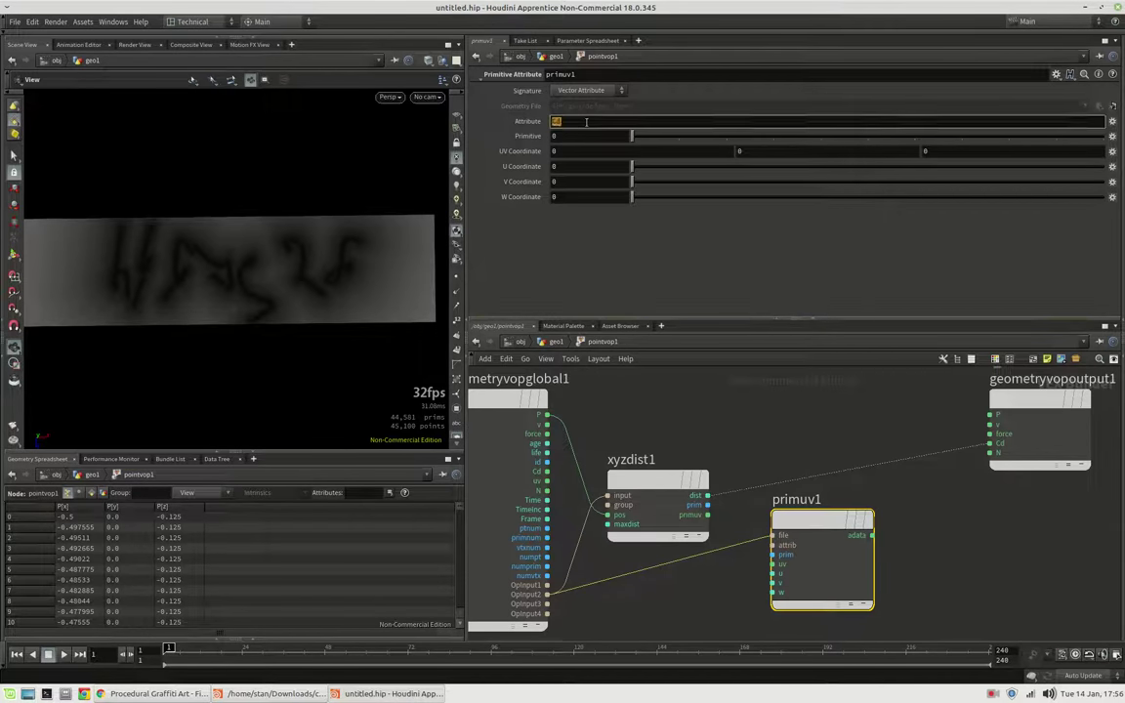
pyautogui.press('Return')
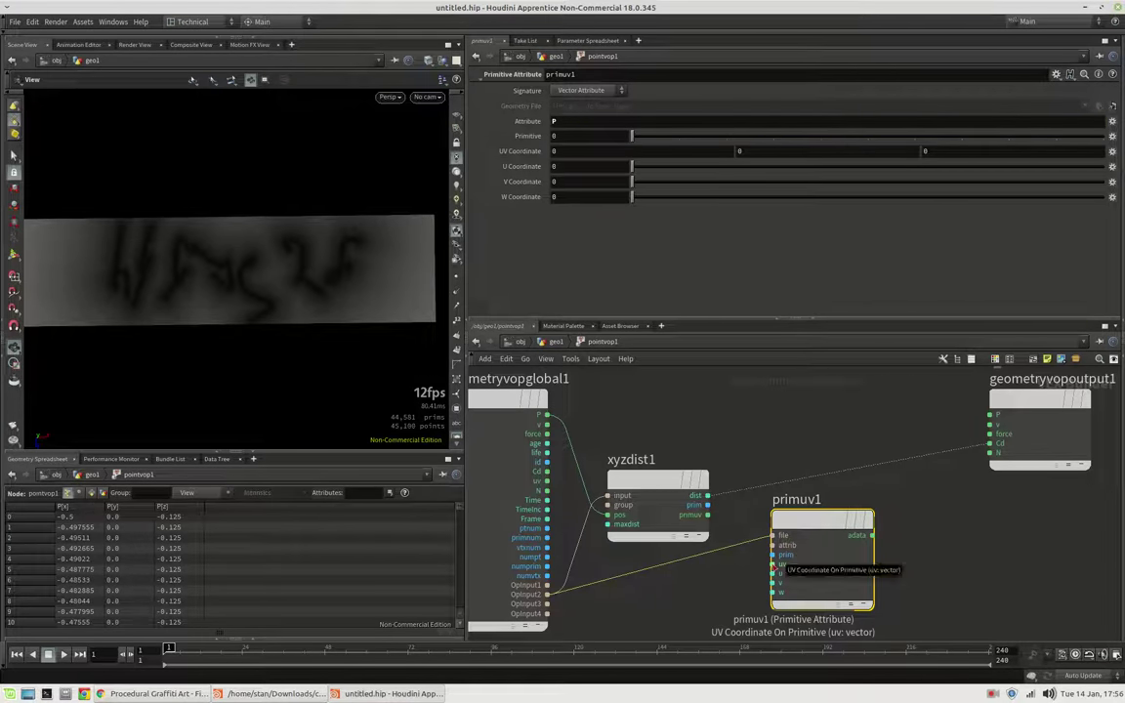
# Wire xyzdist1's primuv and prim outputs into primuv1's uv and prim inputs, and primuv1's adata into Cd
pyautogui.moveTo(707, 515); pyautogui.dragTo(772, 565)
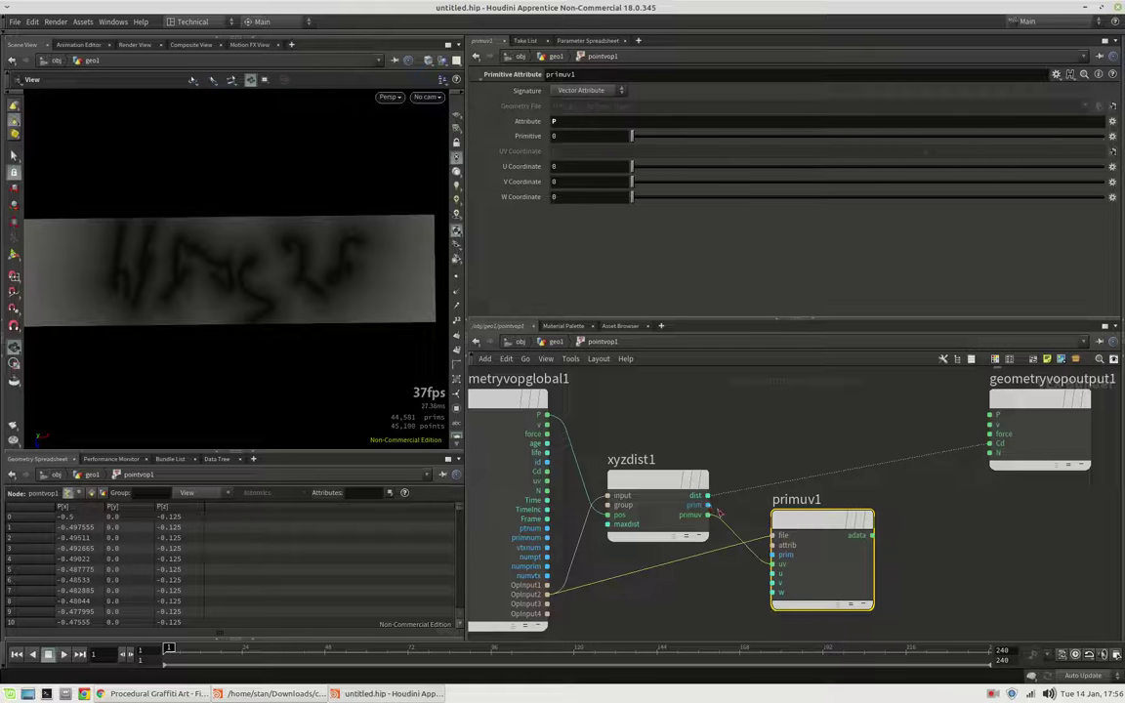
pyautogui.click(772, 554)
pyautogui.moveTo(872, 535); pyautogui.dragTo(981, 459)
pyautogui.click(989, 445)
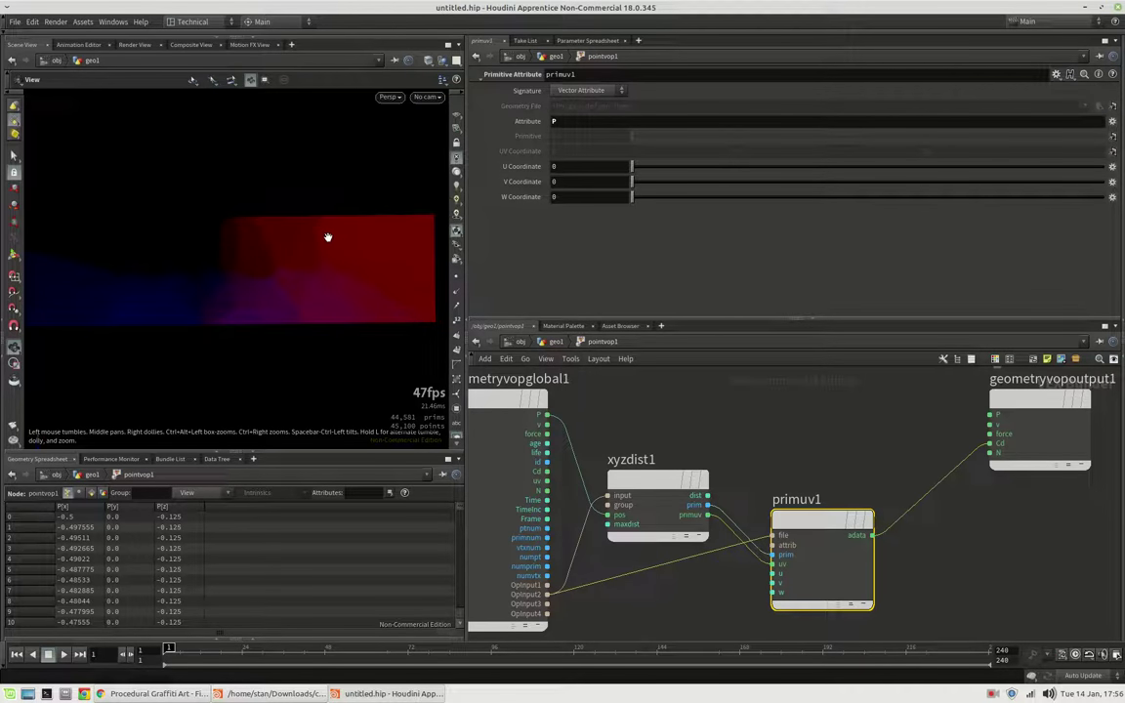
# Widen the network pane further and move geometryvopoutput1 away from primuv1 to make room for more nodes
pyautogui.moveTo(307, 280)
pyautogui.mouseDown()
pyautogui.moveTo(339, 277)
pyautogui.moveTo(296, 261)
pyautogui.moveTo(289, 276)
pyautogui.mouseUp()
pyautogui.moveTo(195, 280); pyautogui.dragTo(169, 276)
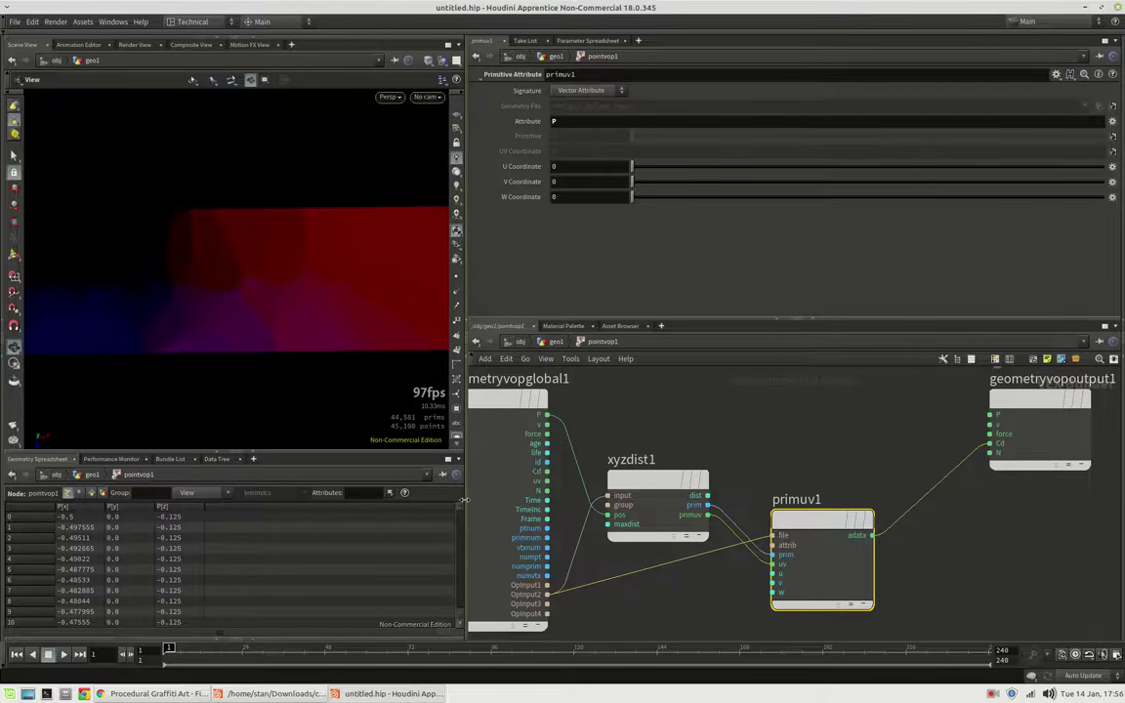
pyautogui.moveTo(465, 449); pyautogui.dragTo(381, 390)
pyautogui.scroll(-3, 894, 481)
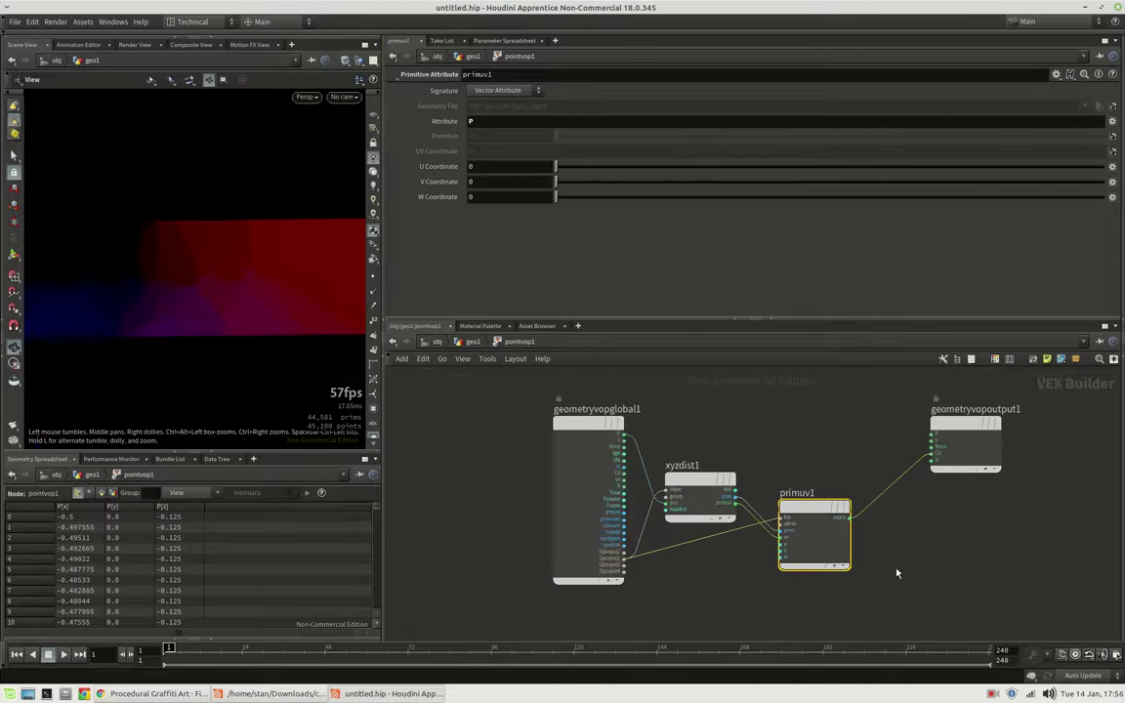
pyautogui.moveTo(896, 571); pyautogui.dragTo(804, 576, button='middle')
pyautogui.moveTo(902, 436); pyautogui.dragTo(1035, 453)
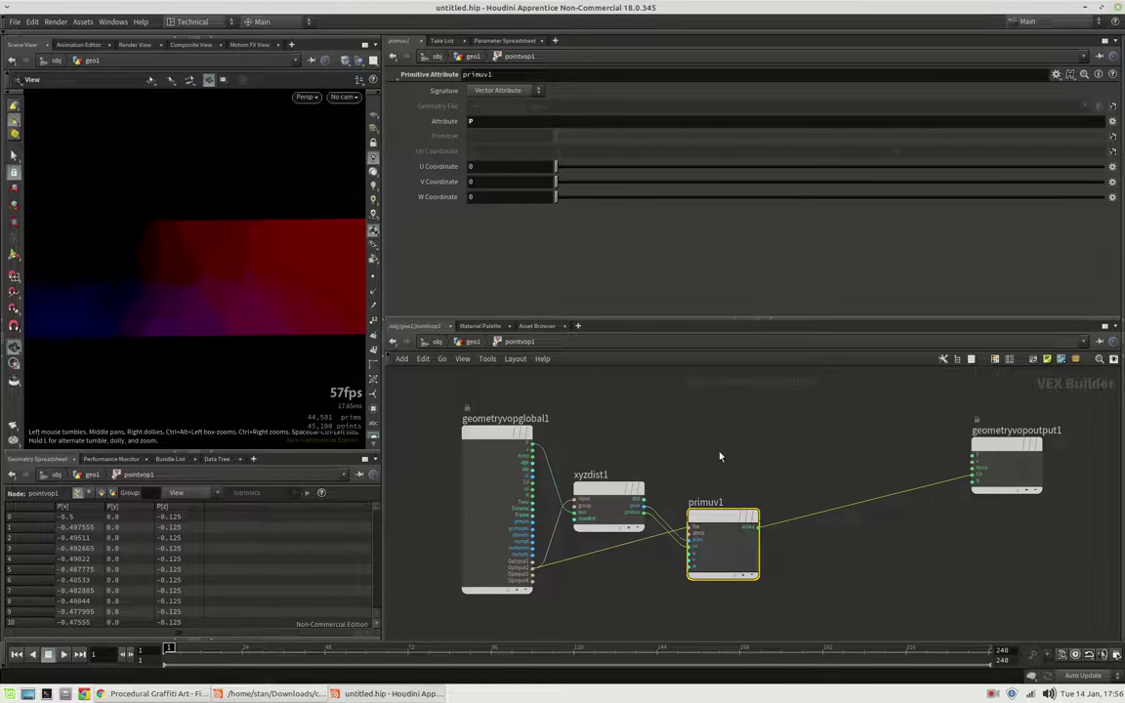
# Add a Subtract node and feed it primuv1's adata as the first input and the global P as the second
pyautogui.click(810, 483)
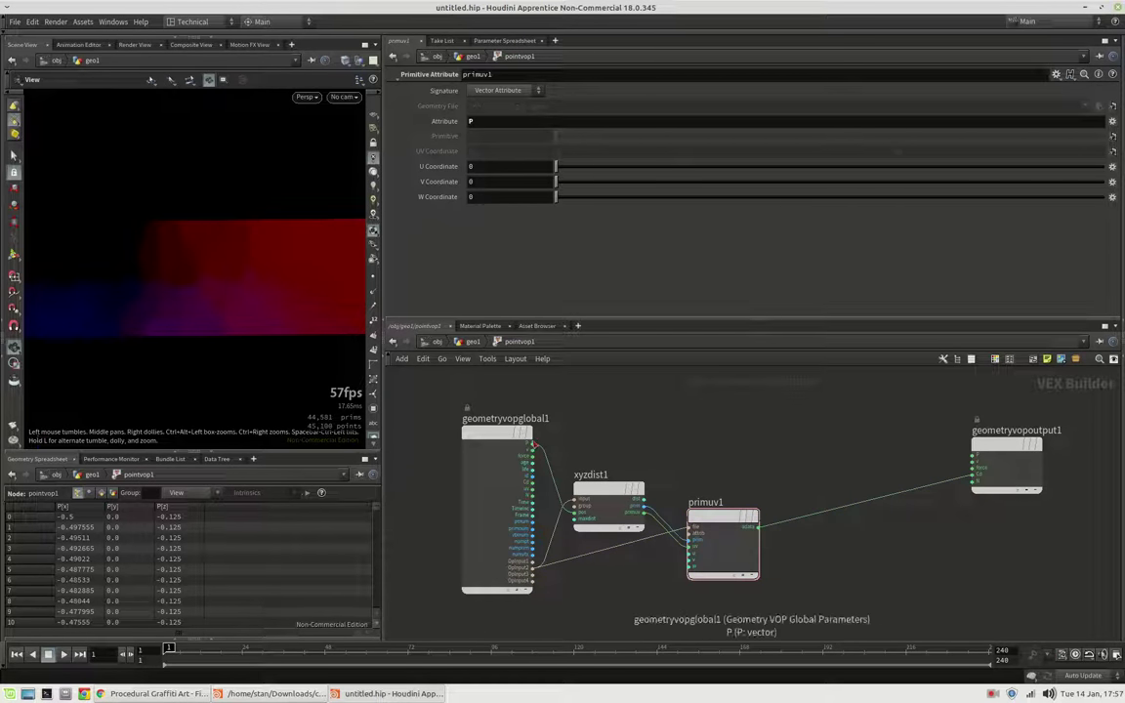
pyautogui.click(534, 445)
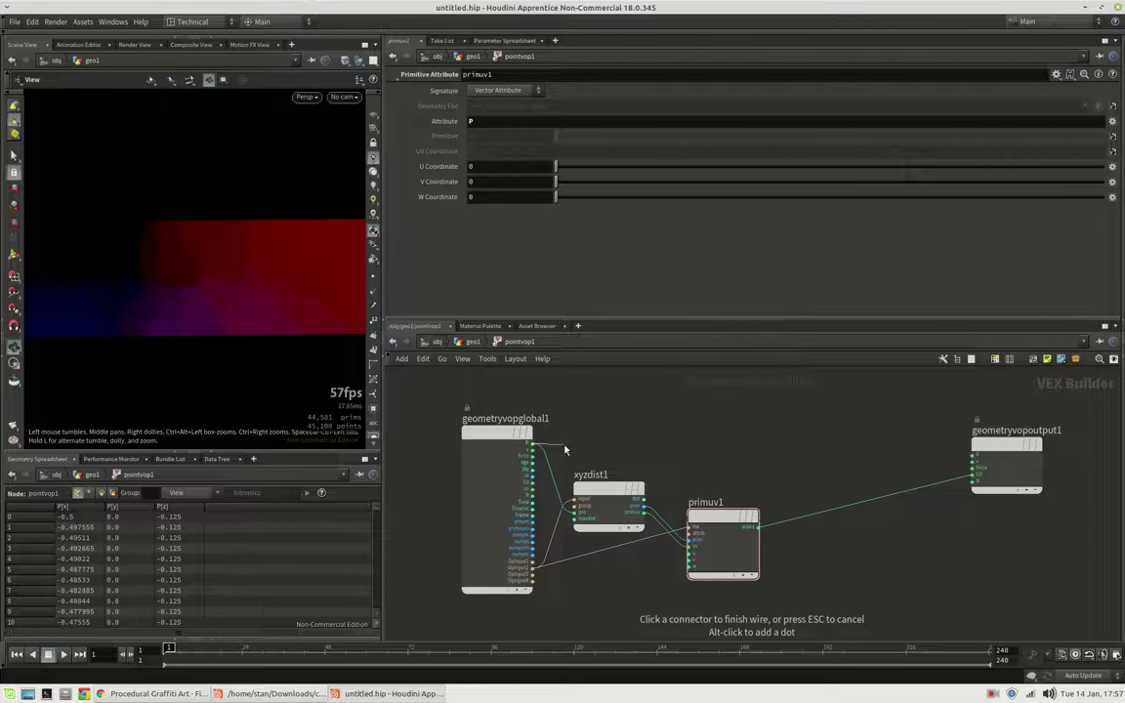
pyautogui.click(813, 455)
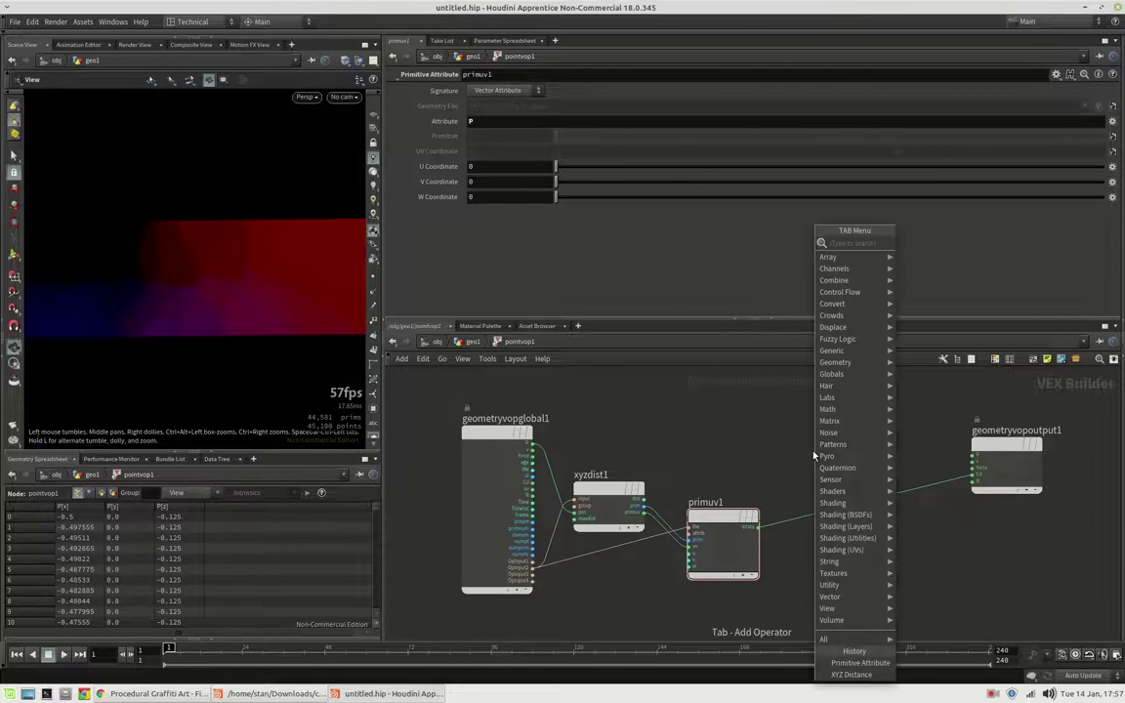
pyautogui.write('subtr')
pyautogui.press('Return')
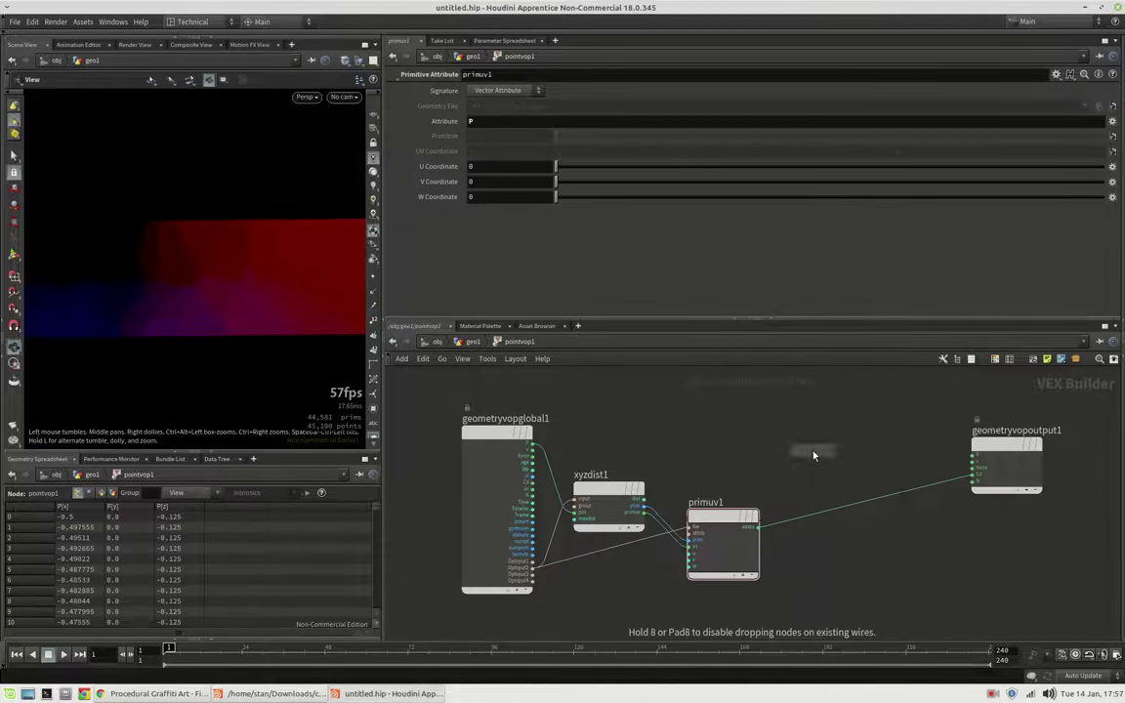
pyautogui.click(812, 451)
pyautogui.moveTo(759, 528); pyautogui.dragTo(780, 461)
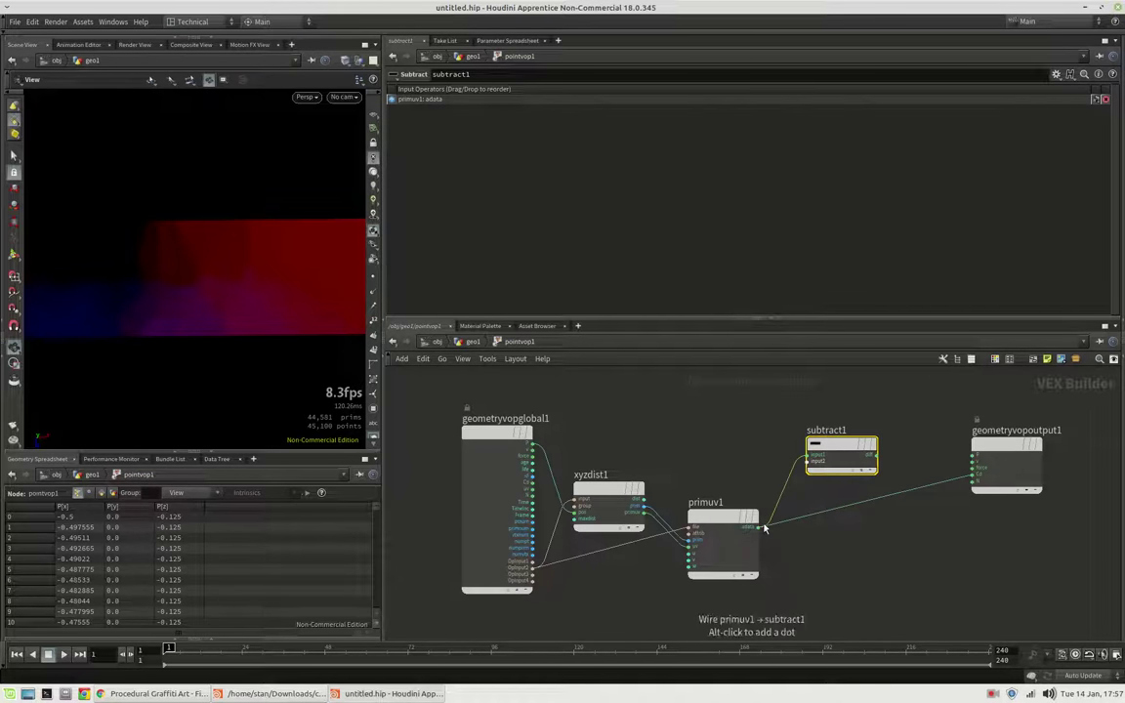
pyautogui.click(810, 460)
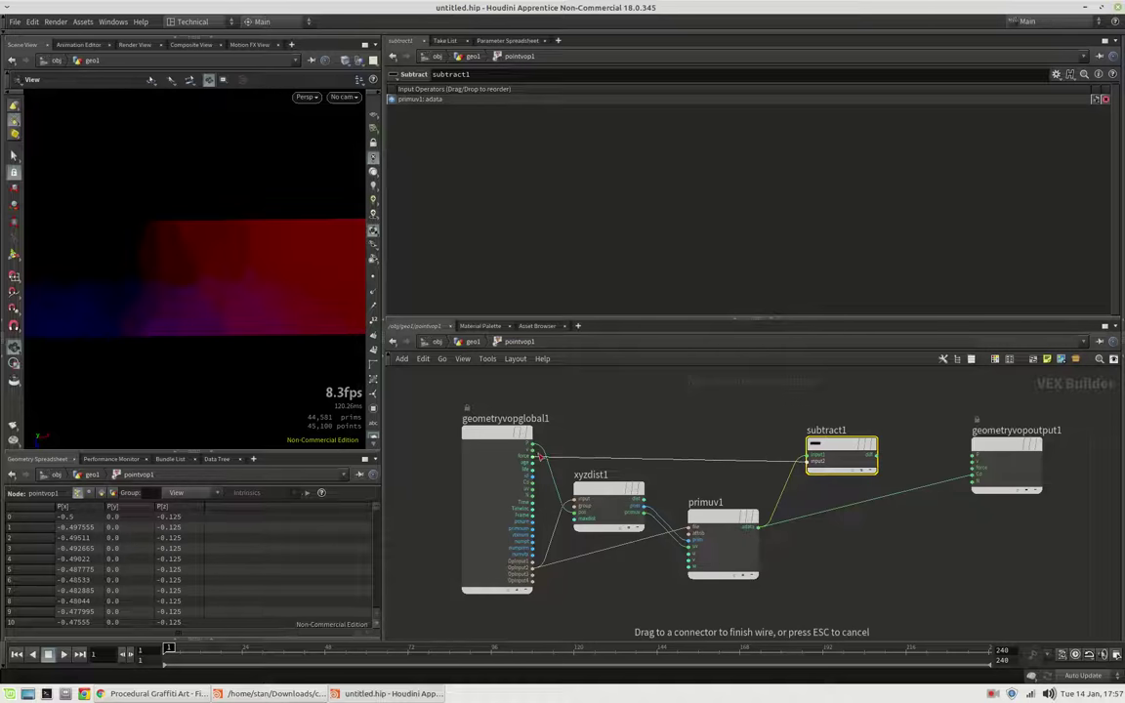
pyautogui.click(532, 445)
# Add a Normalize node after subtract1 and wire the normalized difference into Cd on geometryvopoutput1
pyautogui.moveTo(983, 451); pyautogui.dragTo(1030, 451)
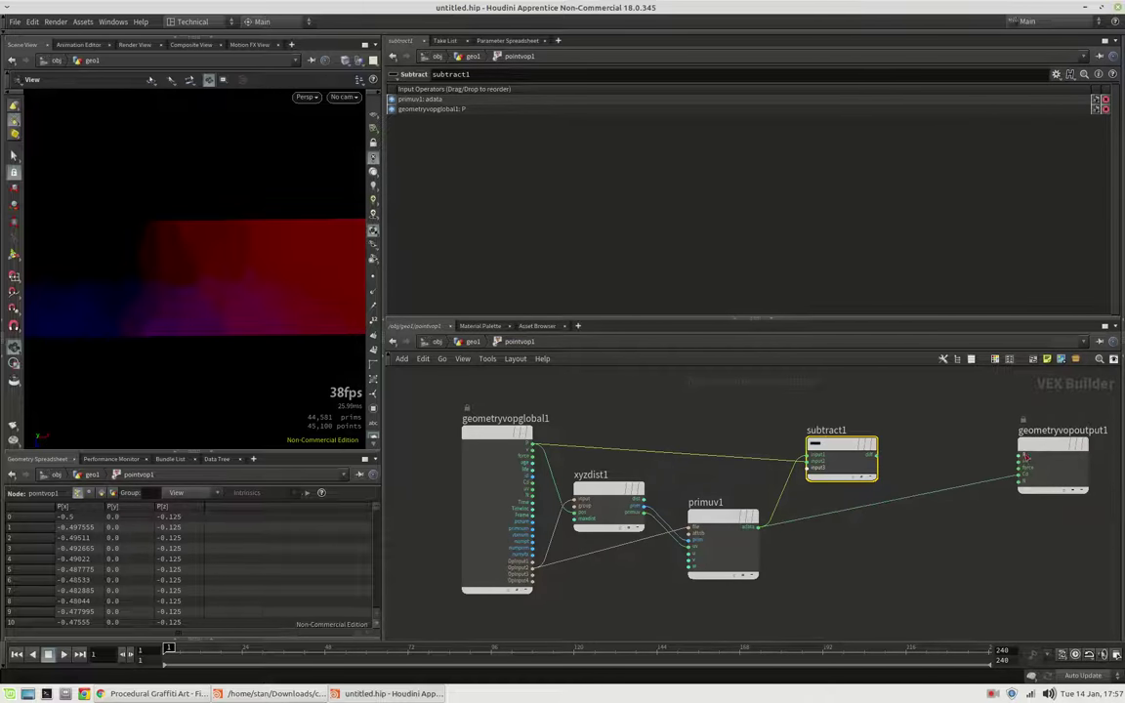
pyautogui.press('Tab')
pyautogui.write('normalize')
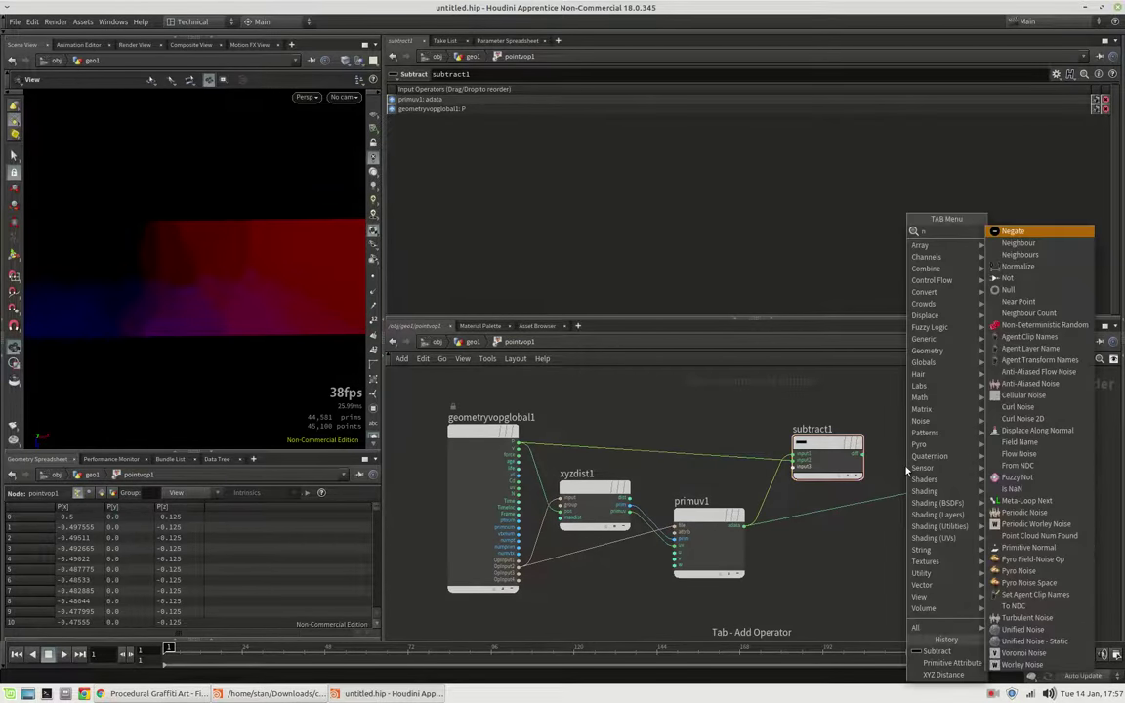
pyautogui.press('Return')
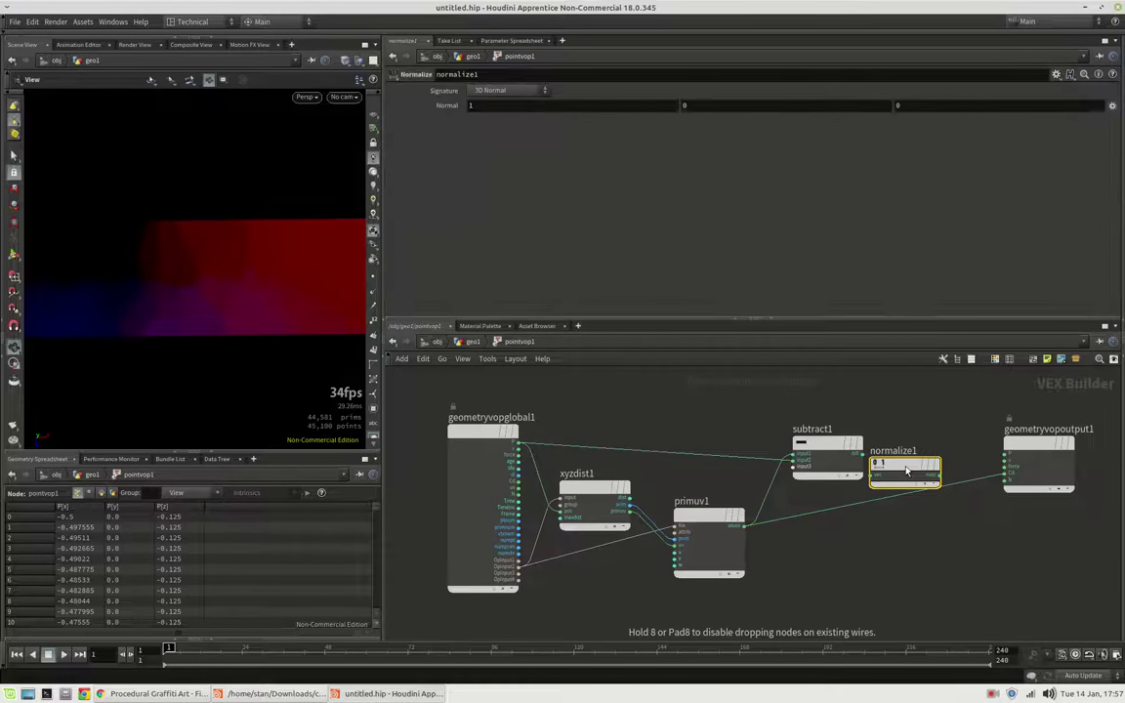
pyautogui.moveTo(906, 470); pyautogui.dragTo(1007, 478)
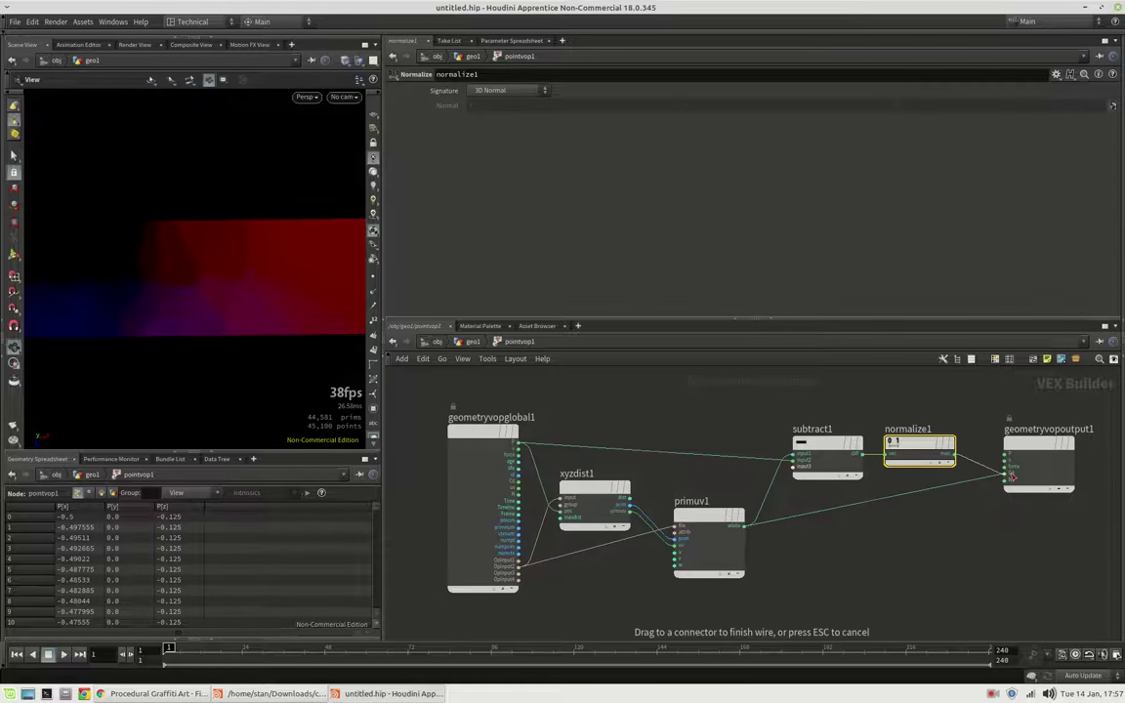
# Inspect the colored grid up close and move geometryvopoutput1 farther from normalize1
pyautogui.moveTo(163, 283); pyautogui.dragTo(197, 283, button='middle')
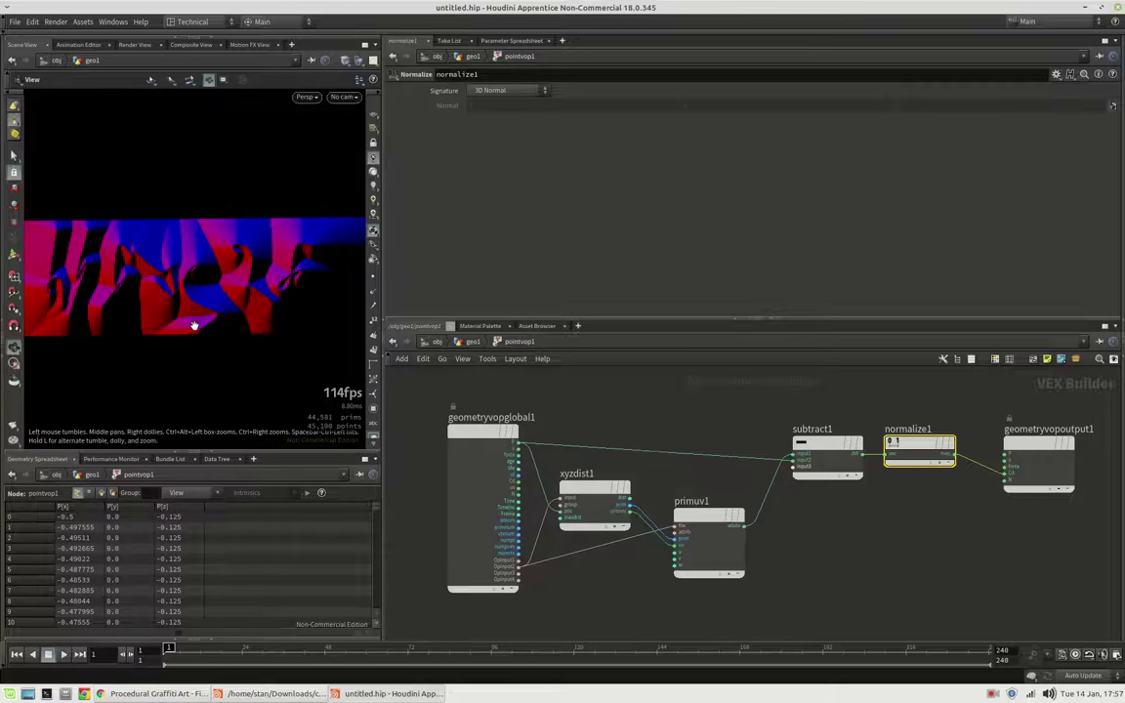
pyautogui.moveTo(172, 279); pyautogui.dragTo(204, 258)
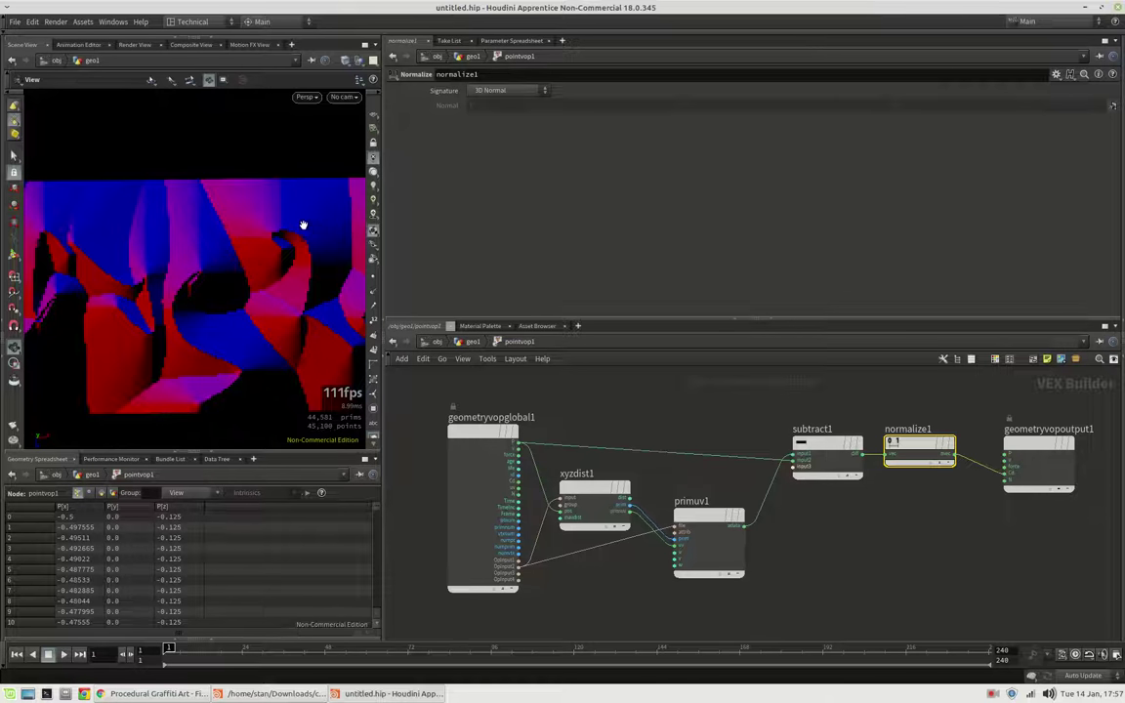
pyautogui.moveTo(314, 254); pyautogui.dragTo(226, 219)
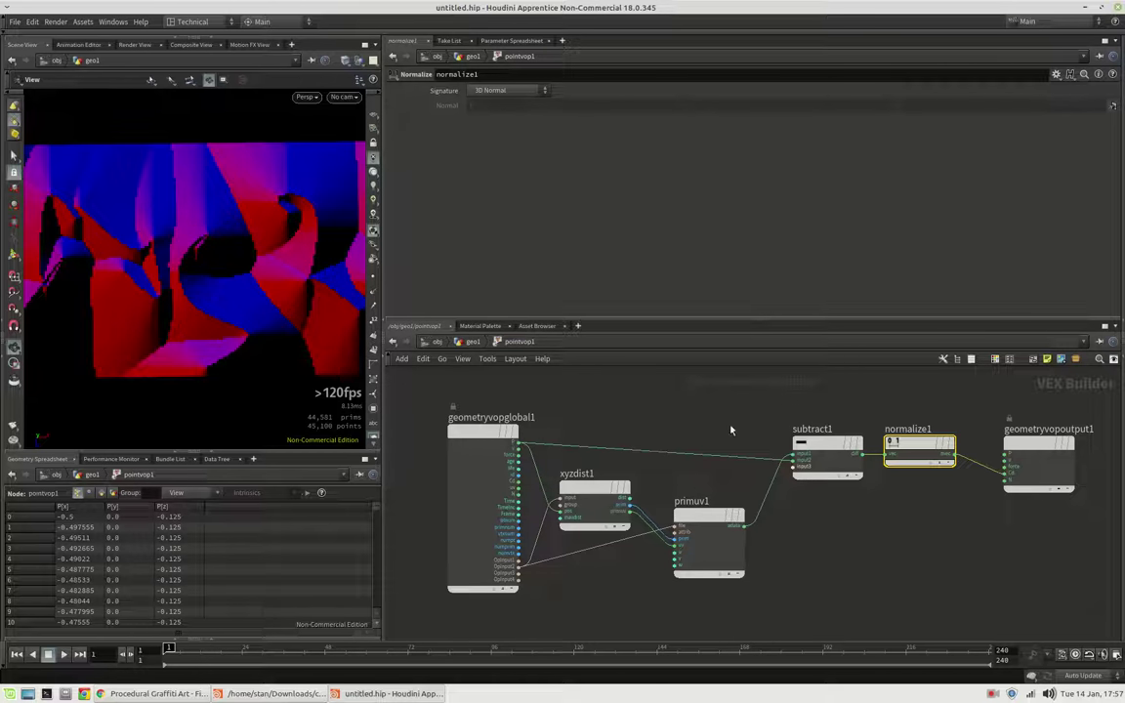
pyautogui.moveTo(789, 535); pyautogui.dragTo(733, 524, button='middle')
pyautogui.scroll(-2, 742, 526)
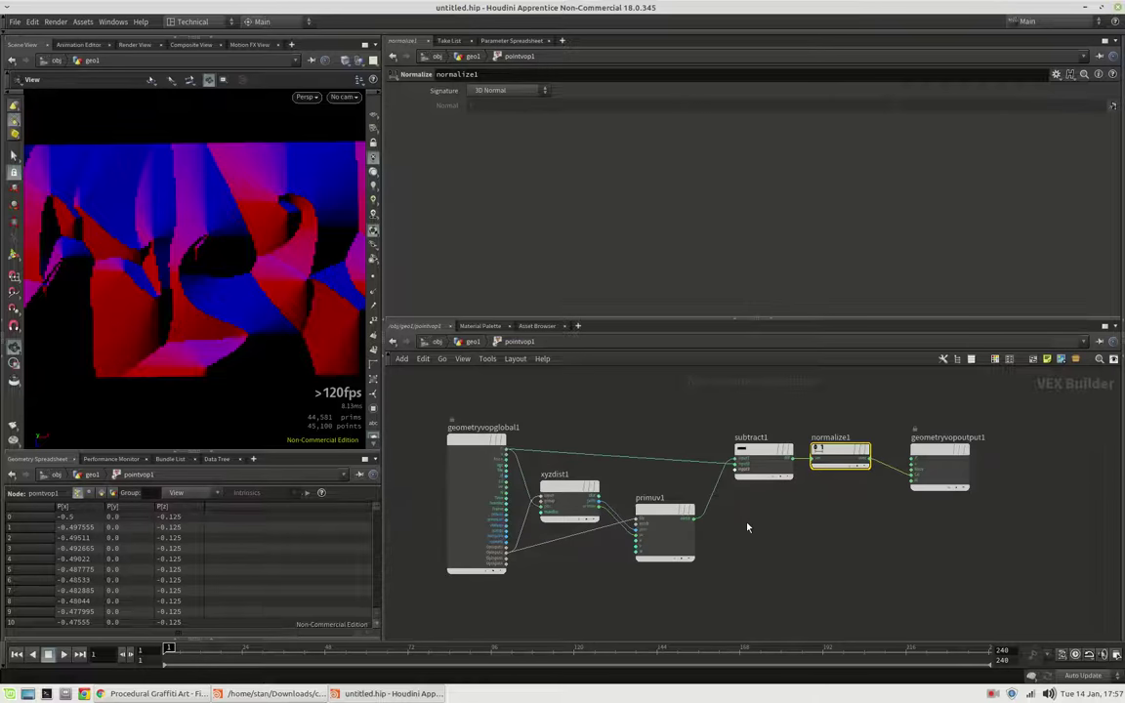
pyautogui.moveTo(939, 449); pyautogui.dragTo(999, 448)
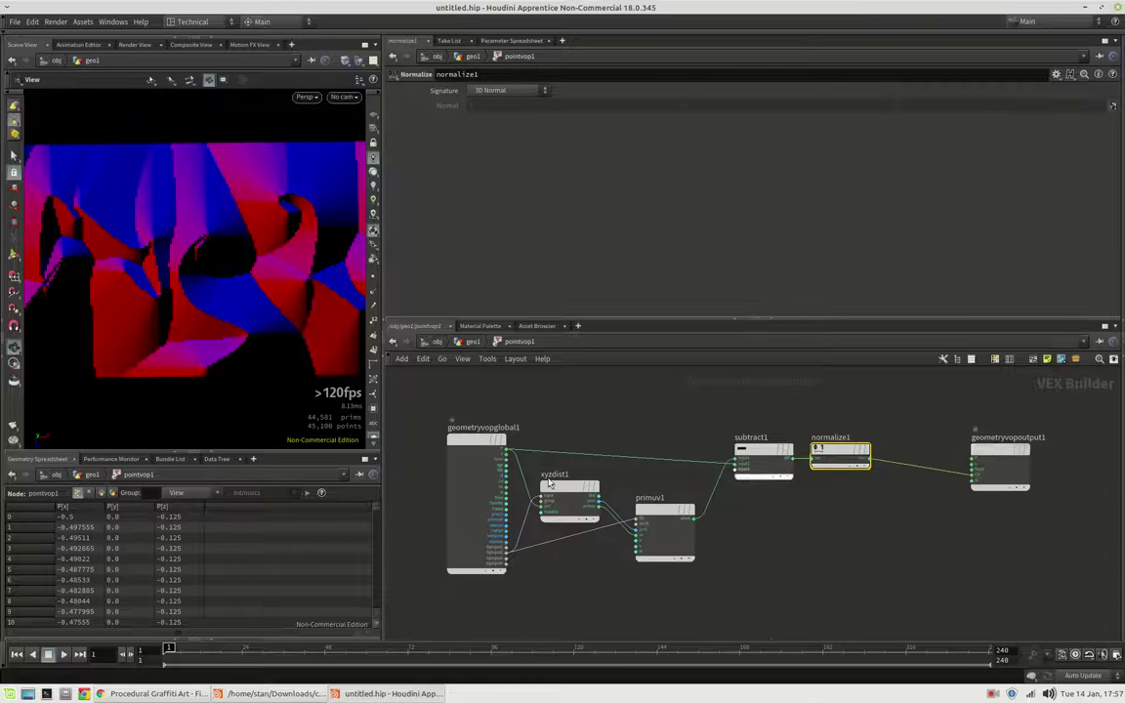
# Show the primitive attributes in the geometry spreadsheet and sort them by Cd[b] in ascending order
pyautogui.click(101, 493)
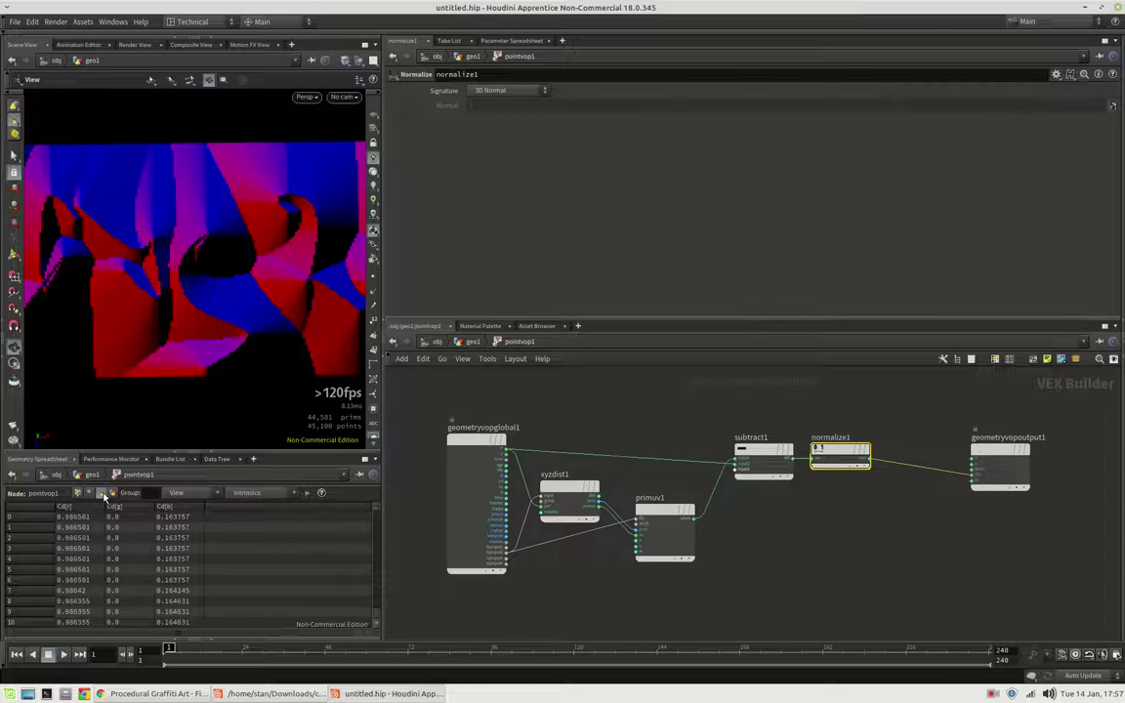
pyautogui.click(173, 507)
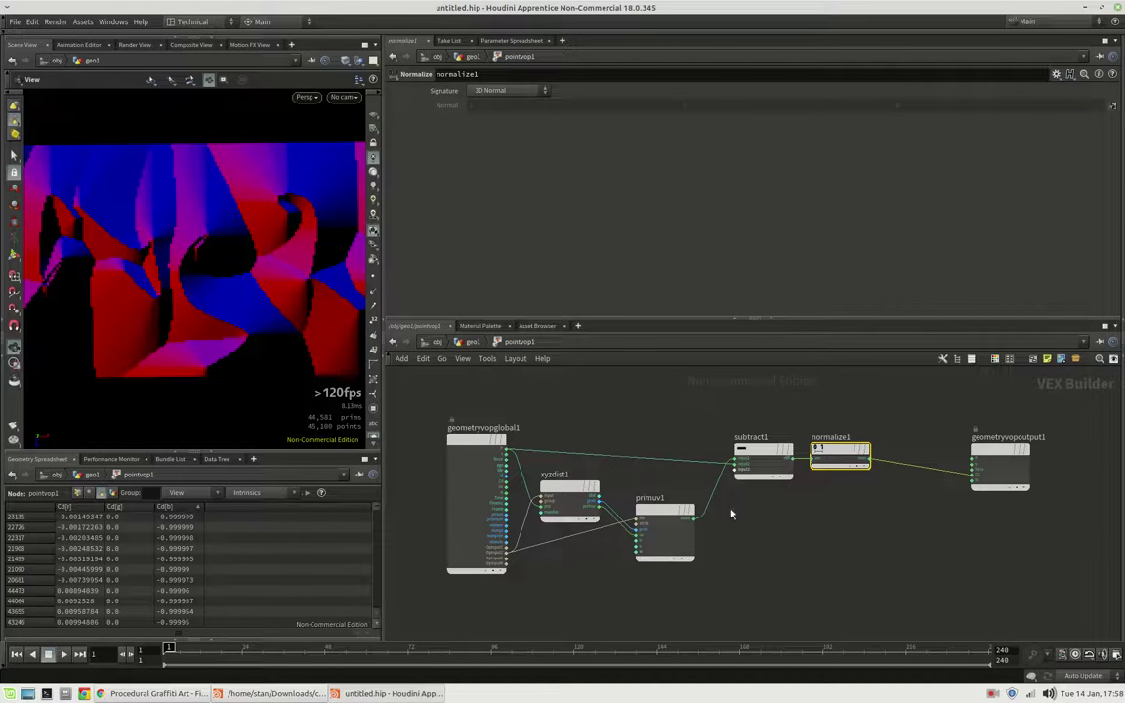
# Lay out the nodes, move geometryvopoutput1 farther away, and add an Arc Tangent (Atan2) node below the wire leading to it
pyautogui.press('l')
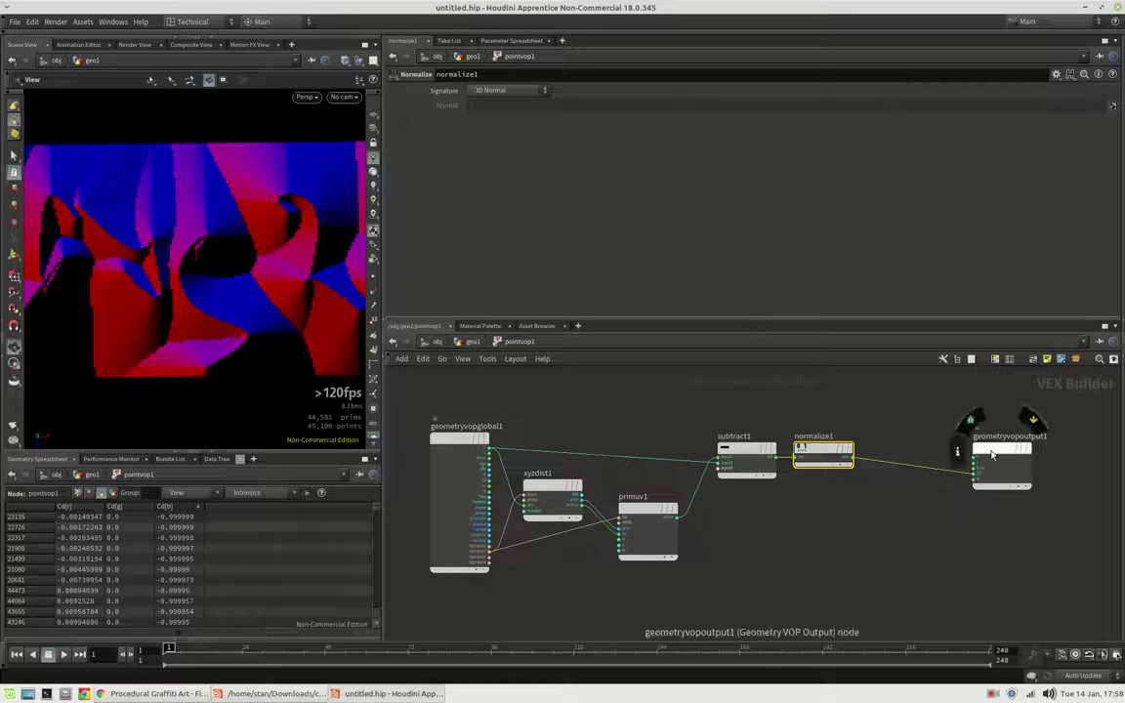
pyautogui.moveTo(1006, 469); pyautogui.dragTo(1031, 469)
pyautogui.scroll(1, 892, 484)
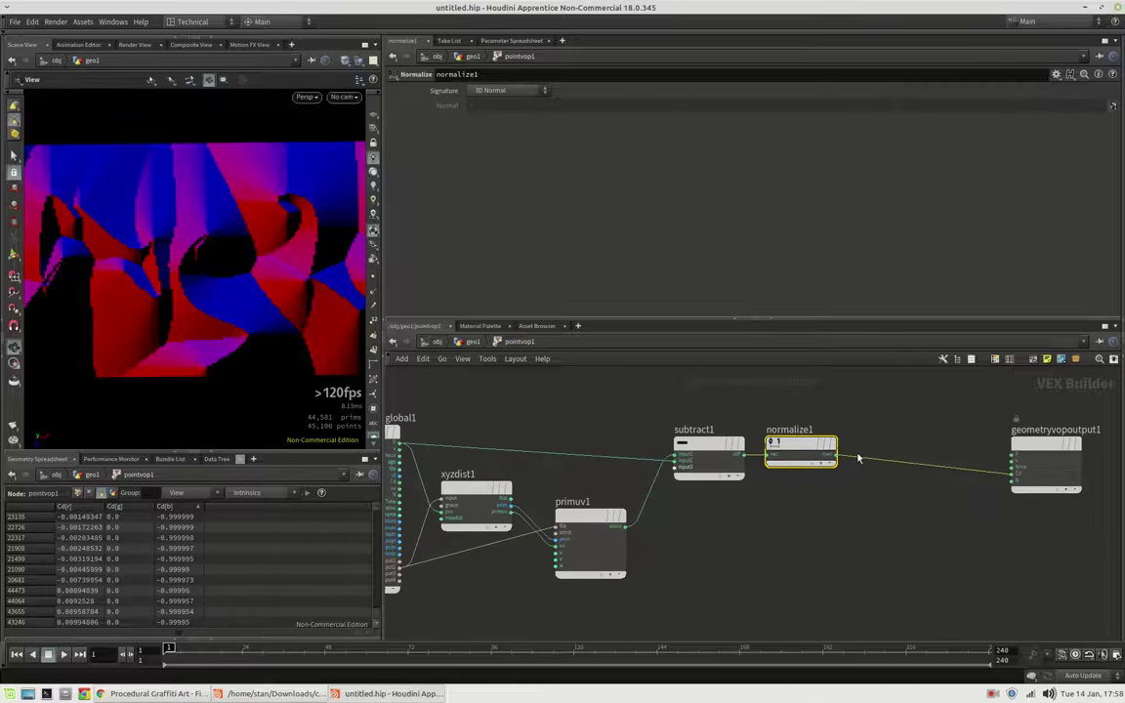
pyautogui.press('Tab')
pyautogui.write('atan')
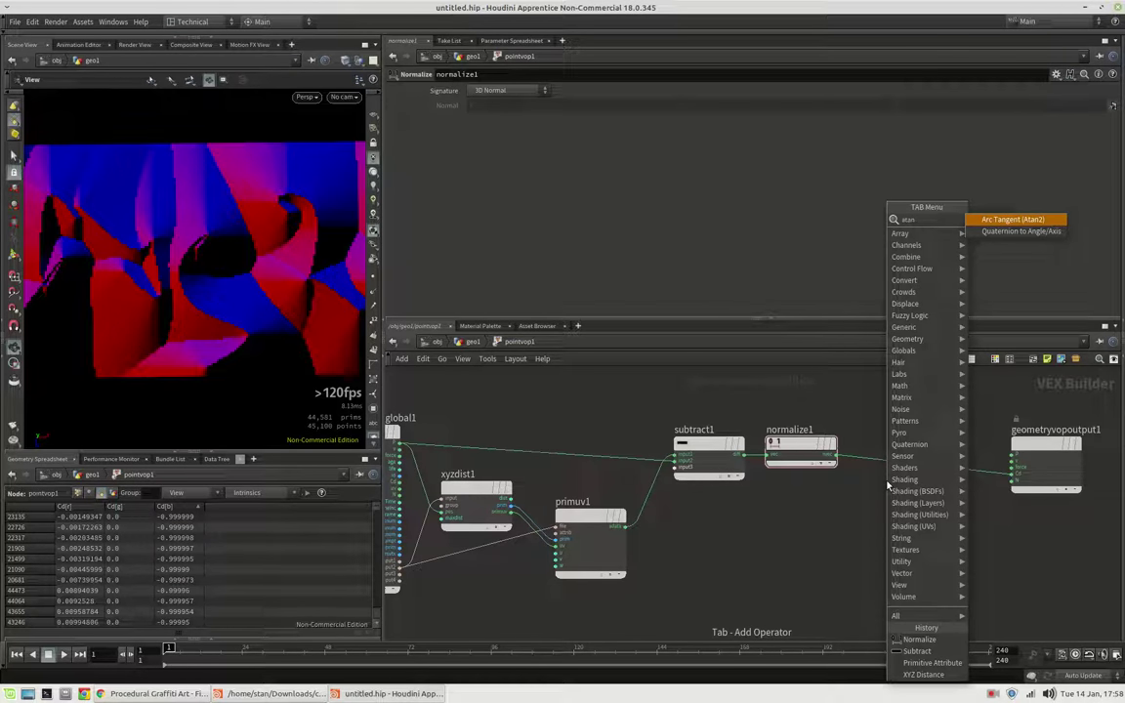
pyautogui.press('Return')
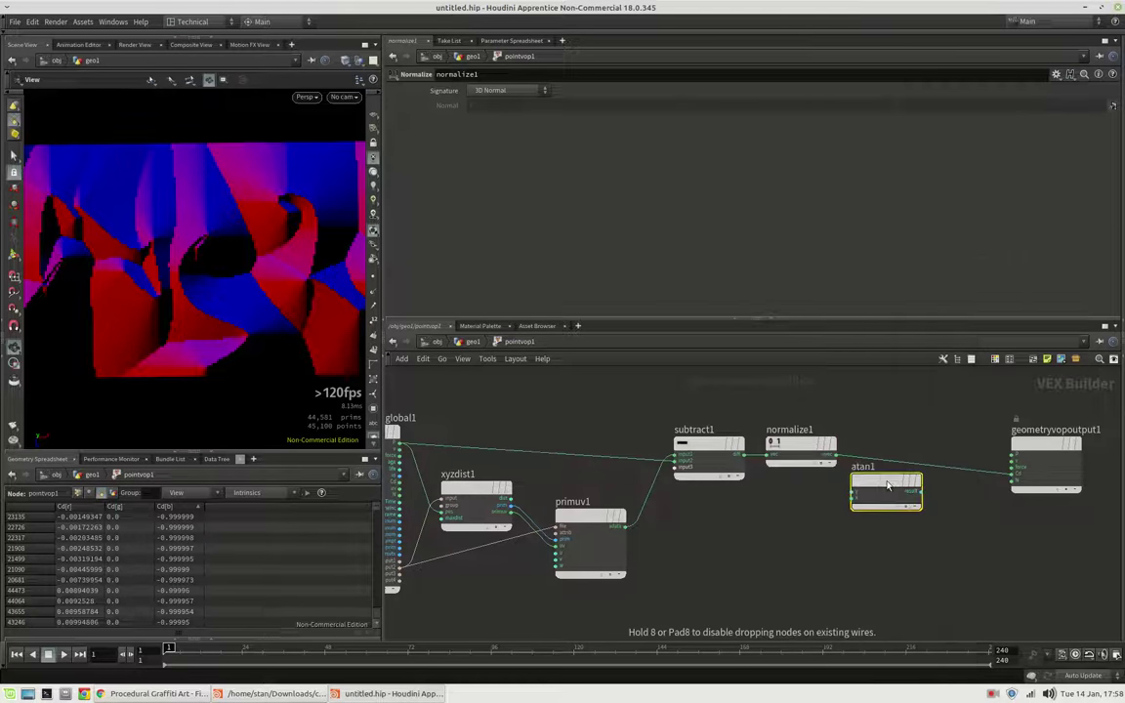
pyautogui.click(915, 502)
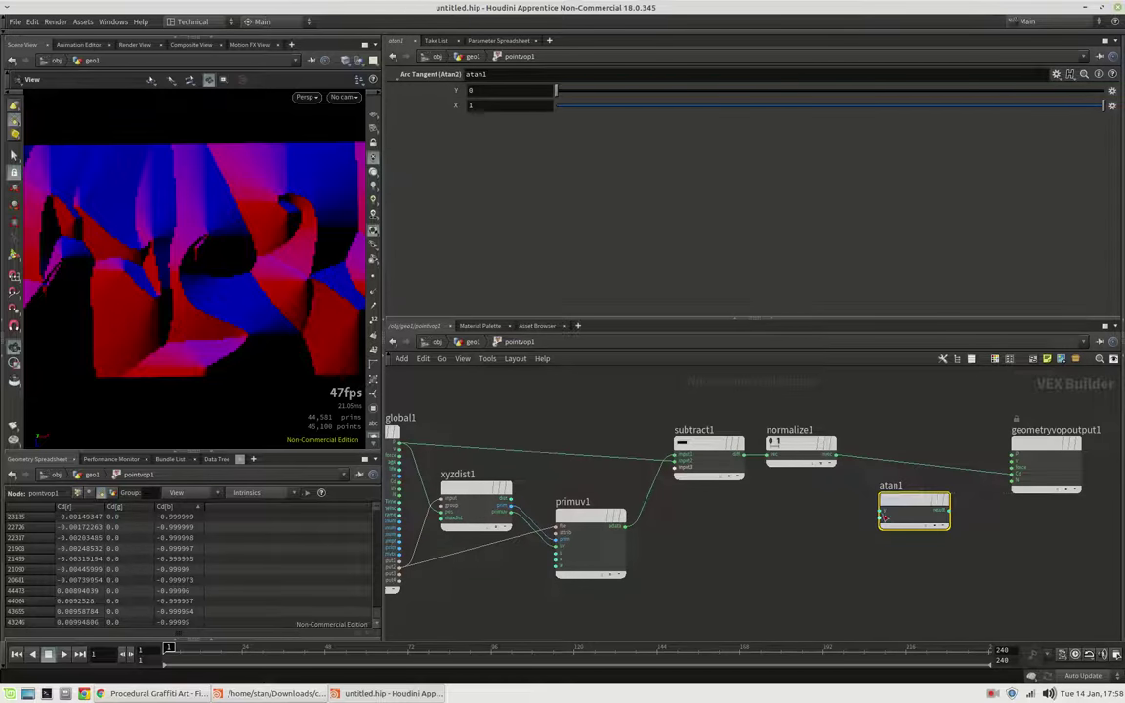
pyautogui.scroll(4, 938, 552)
pyautogui.moveTo(876, 590); pyautogui.dragTo(799, 588, button='middle')
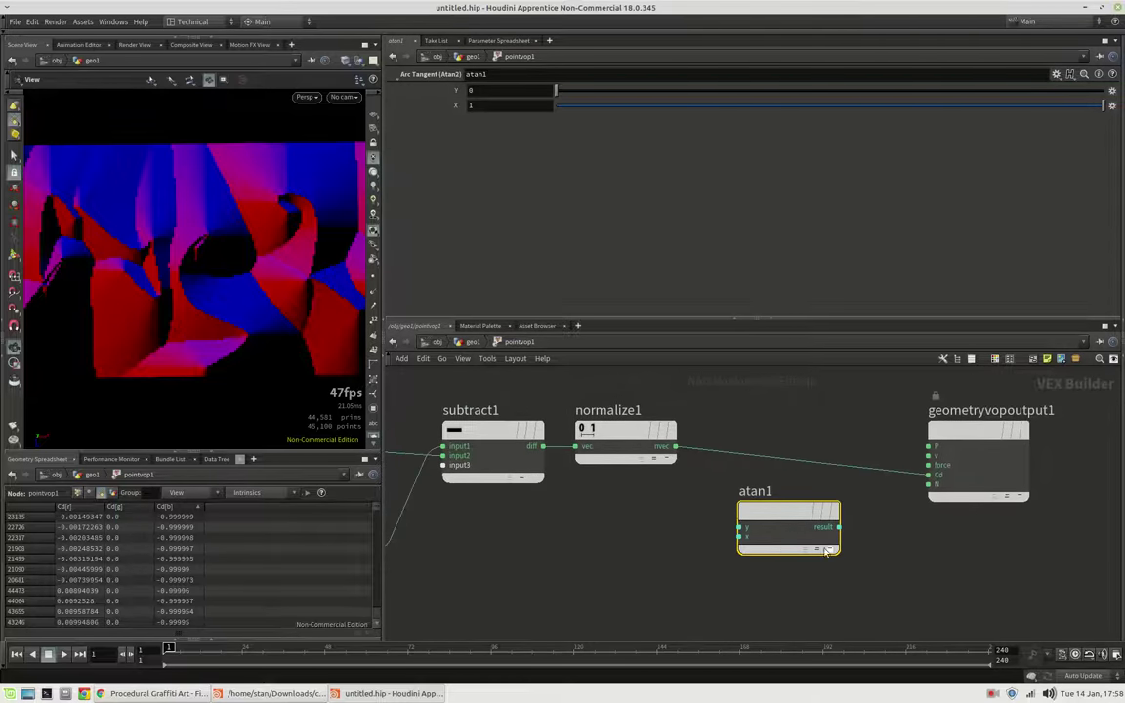
pyautogui.moveTo(784, 520); pyautogui.dragTo(867, 534)
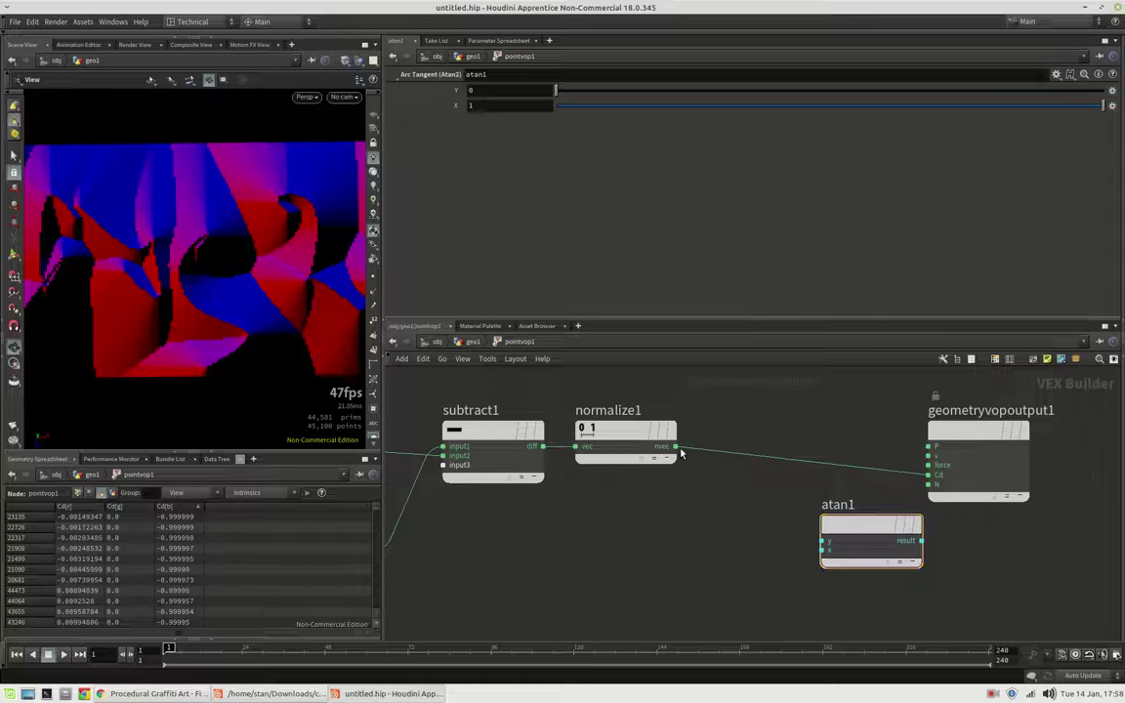
# Add a Vector to Float node fed by normalize1's nvec output and place it just before atan1
pyautogui.click(675, 446)
pyautogui.press('Tab')
pyautogui.write('vtf')
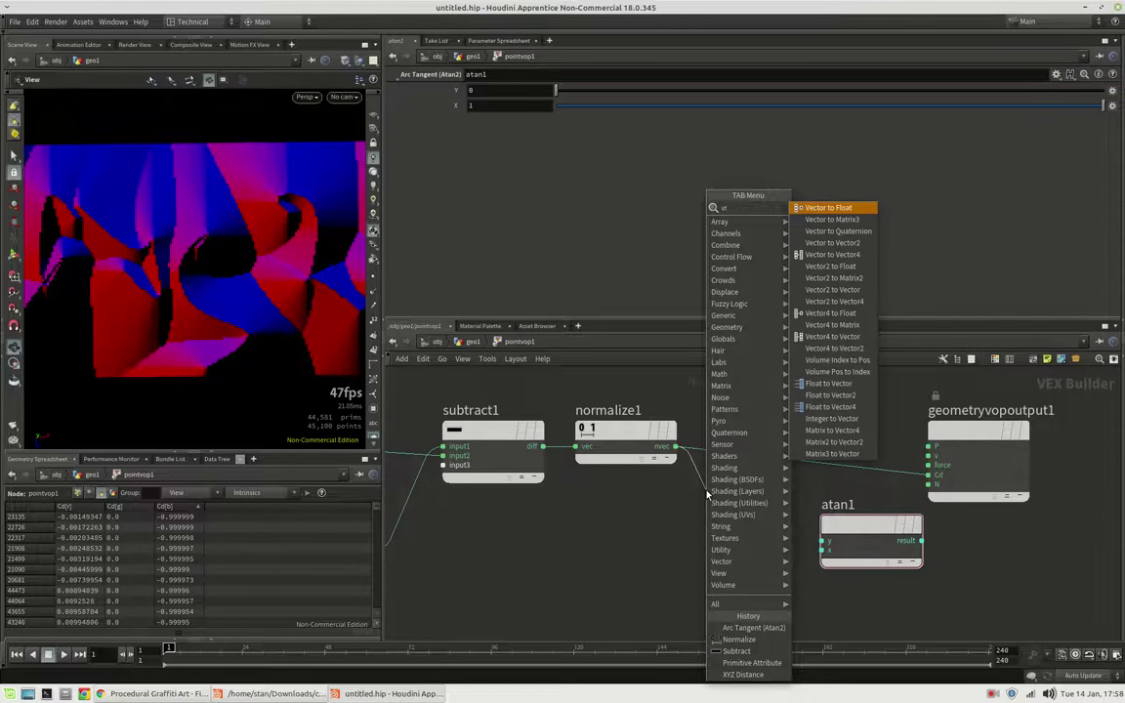
pyautogui.press('Return')
pyautogui.press('Return')
pyautogui.moveTo(812, 506); pyautogui.dragTo(724, 543)
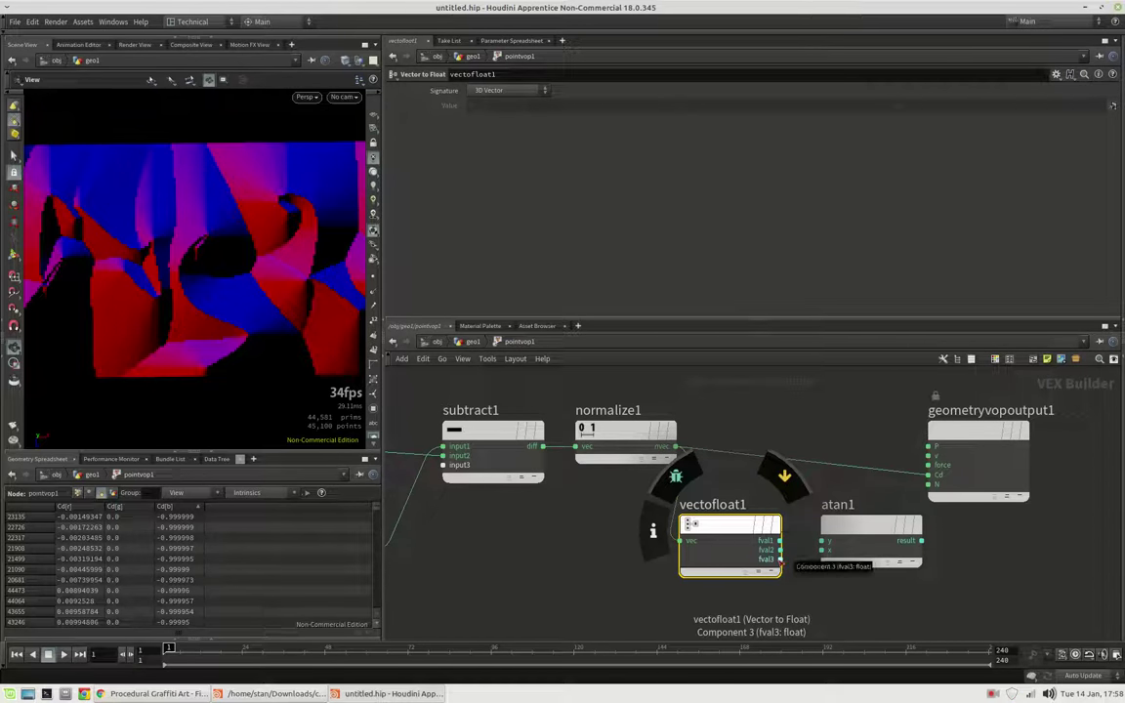
# Wire vectofloat1's fval3 into atan1's y input and fval1 into its x input
pyautogui.moveTo(77, 385); pyautogui.dragTo(87, 368, button='middle')
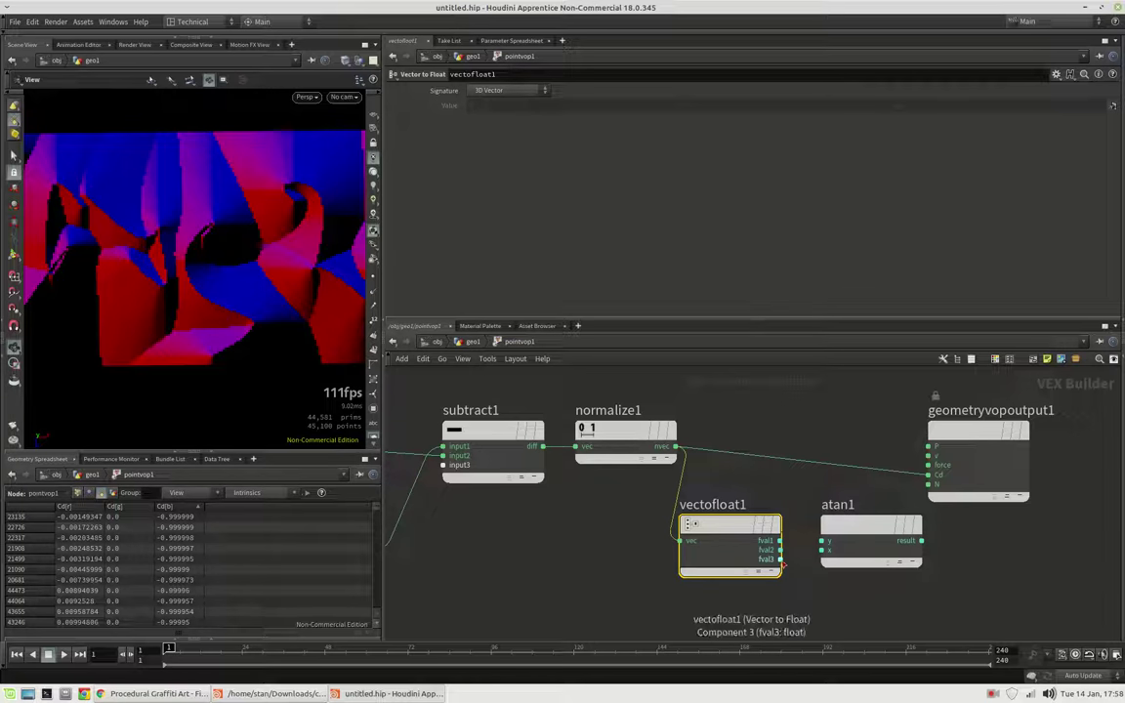
pyautogui.moveTo(780, 560); pyautogui.dragTo(824, 553)
pyautogui.click(822, 550)
pyautogui.moveTo(857, 493); pyautogui.dragTo(695, 493, button='middle')
pyautogui.moveTo(935, 434); pyautogui.dragTo(956, 433)
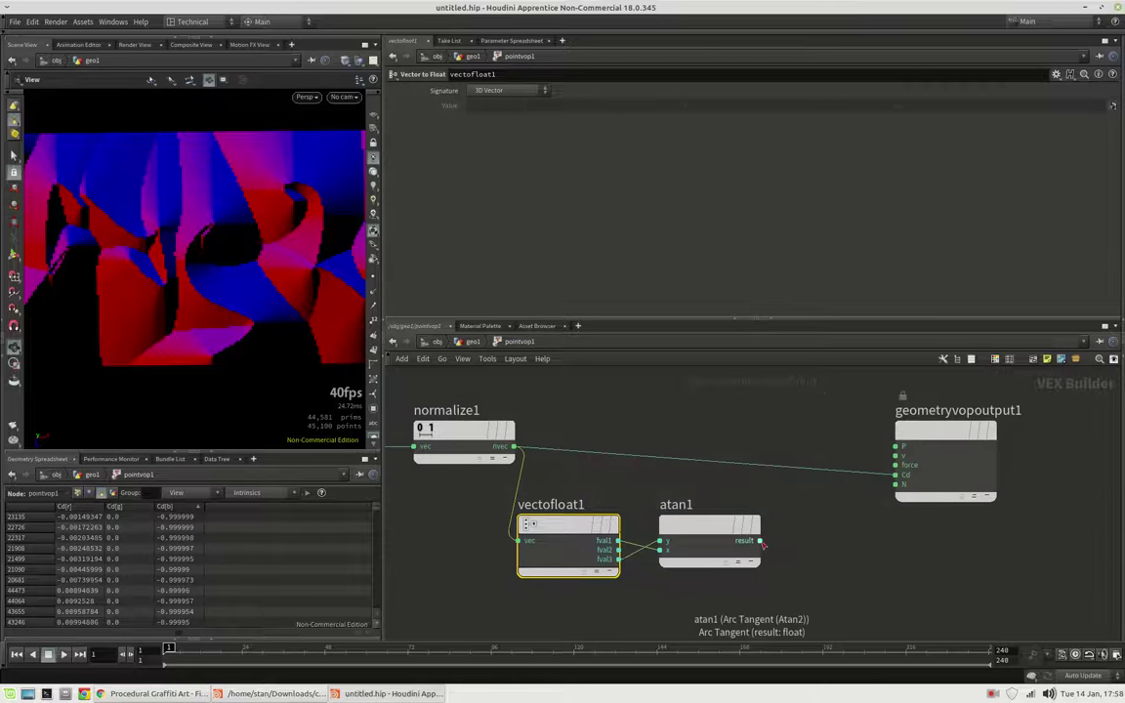
# Wire atan1's result into Cd on geometryvopoutput1 and sort the spreadsheet by Cd[g] in ascending order
pyautogui.click(759, 540)
pyautogui.click(895, 476)
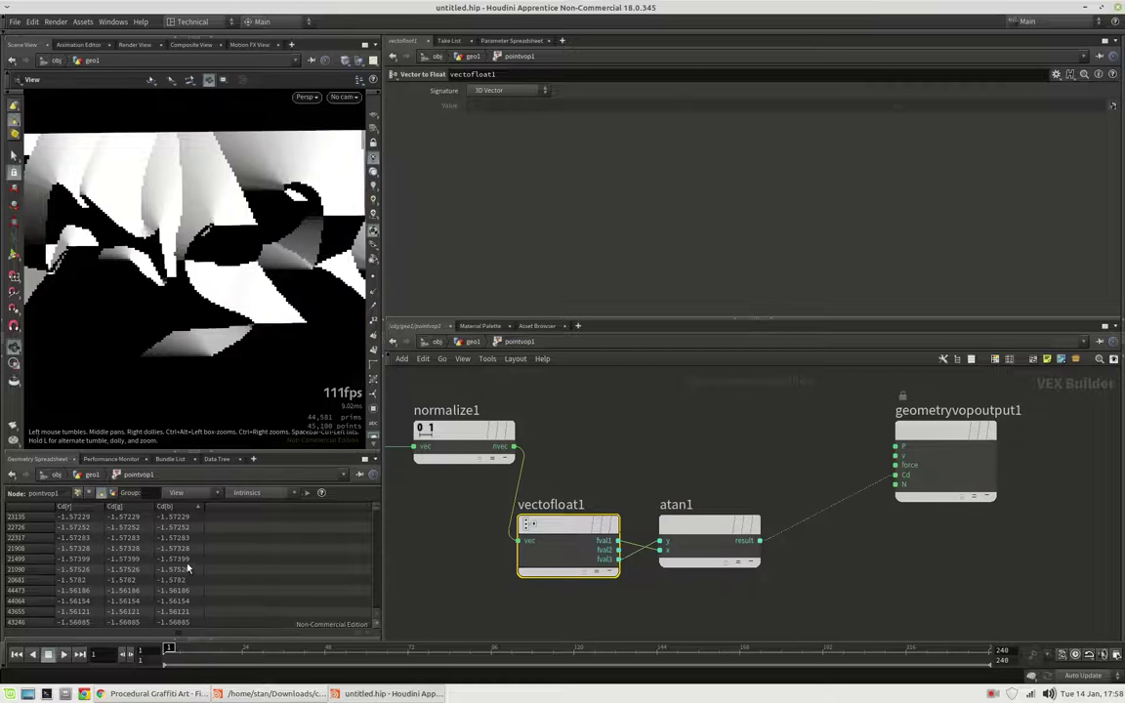
pyautogui.click(131, 504)
pyautogui.click(117, 506)
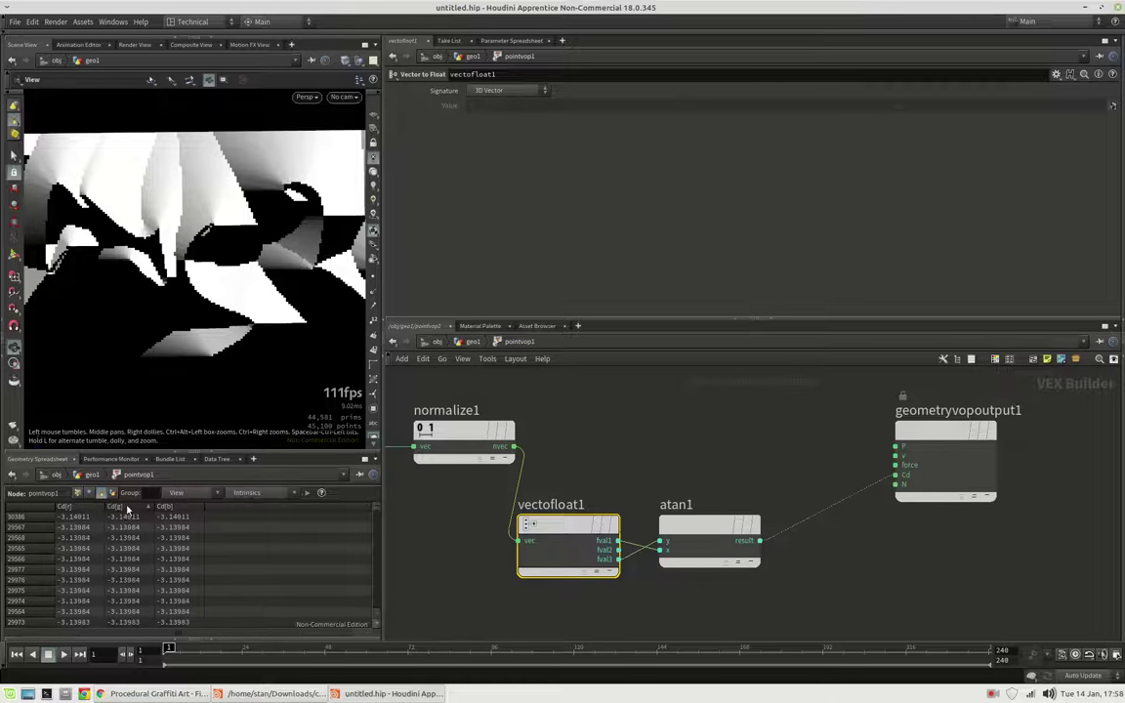
# Insert a Fit Range node on the wire between atan1 and geometryvopoutput1's Cd input
pyautogui.press('Tab')
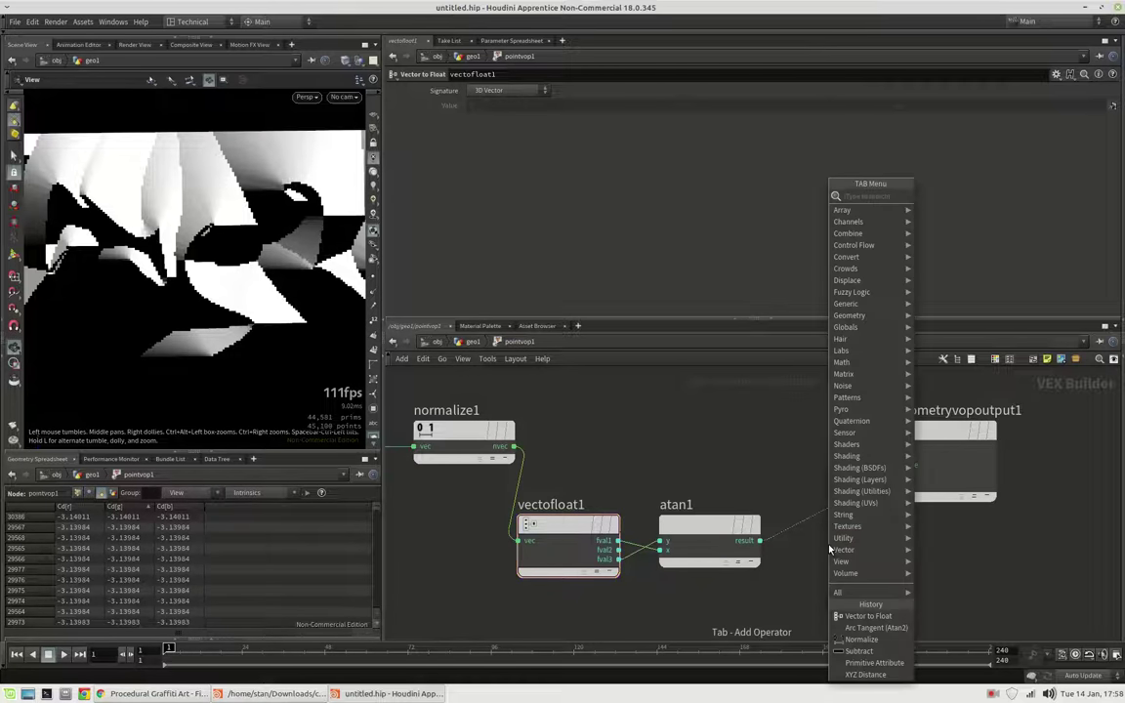
pyautogui.write('fit')
pyautogui.press('Return')
pyautogui.click(828, 549)
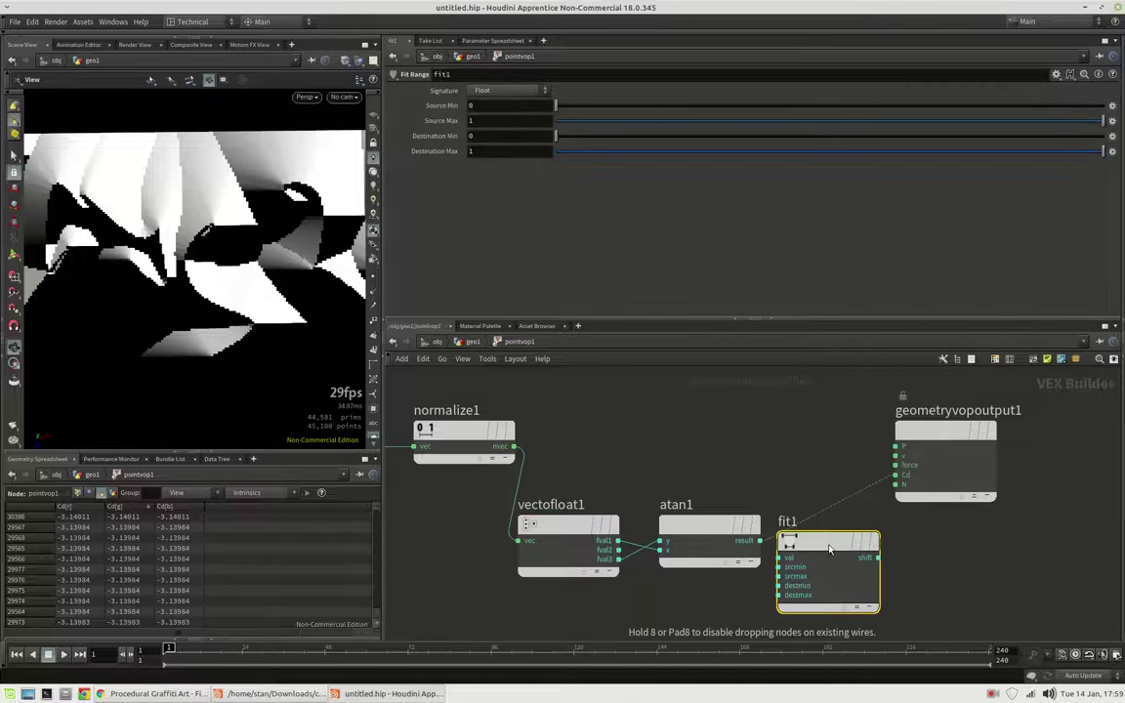
pyautogui.moveTo(829, 549); pyautogui.dragTo(831, 531)
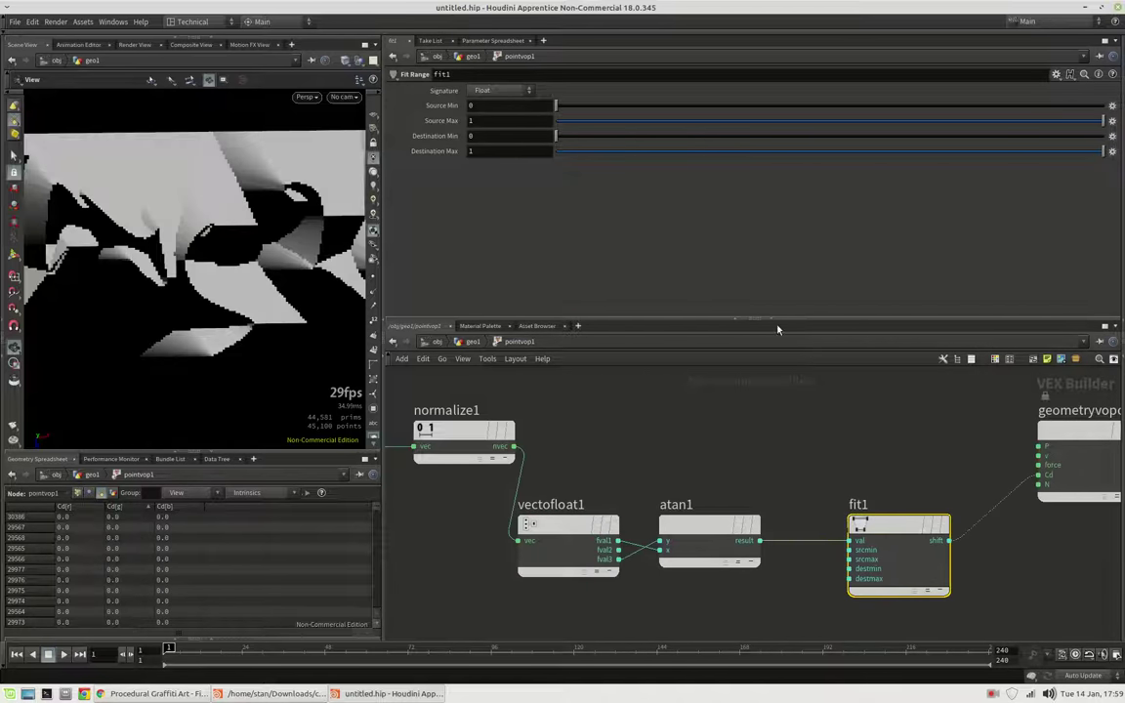
# Set fit1's Source Min to -$PI and Source Max to $PI
pyautogui.click(490, 105)
pyautogui.write('-$P')
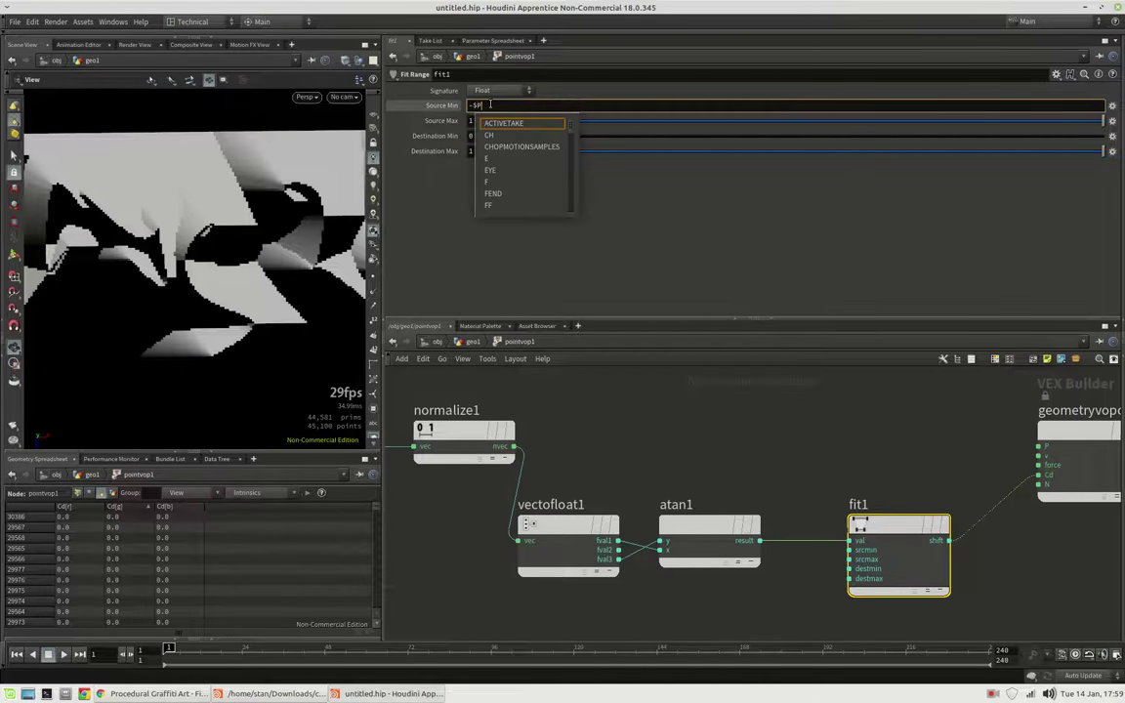
pyautogui.write('I')
pyautogui.press('Tab')
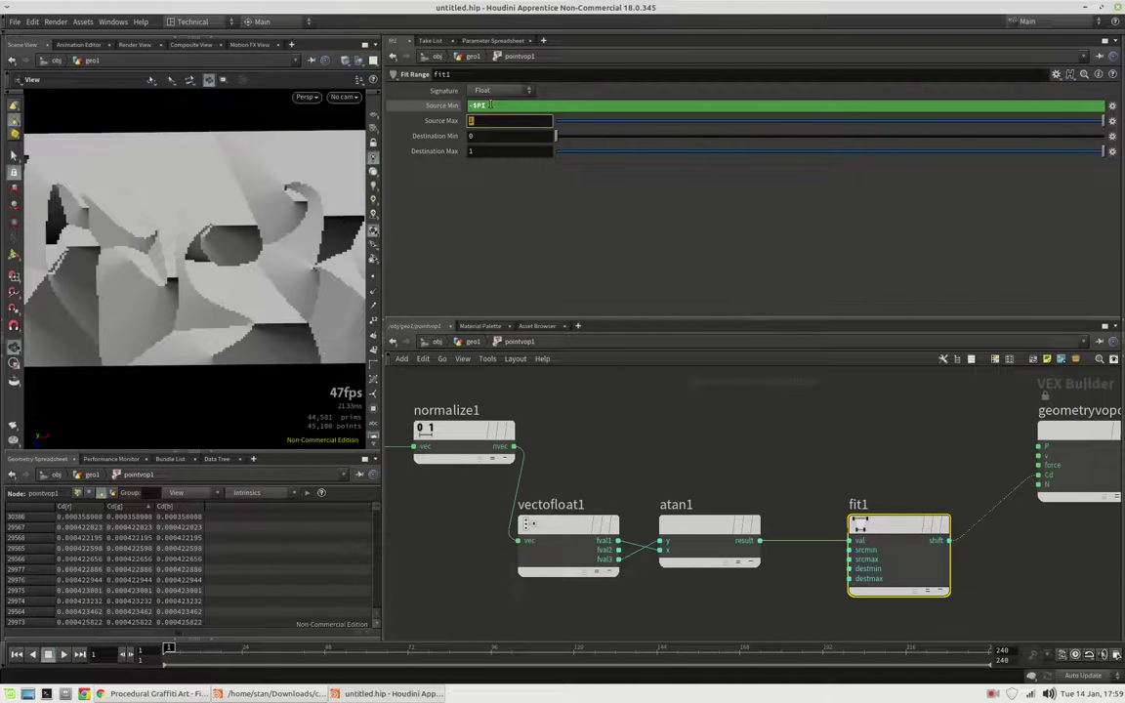
pyautogui.write('$PI')
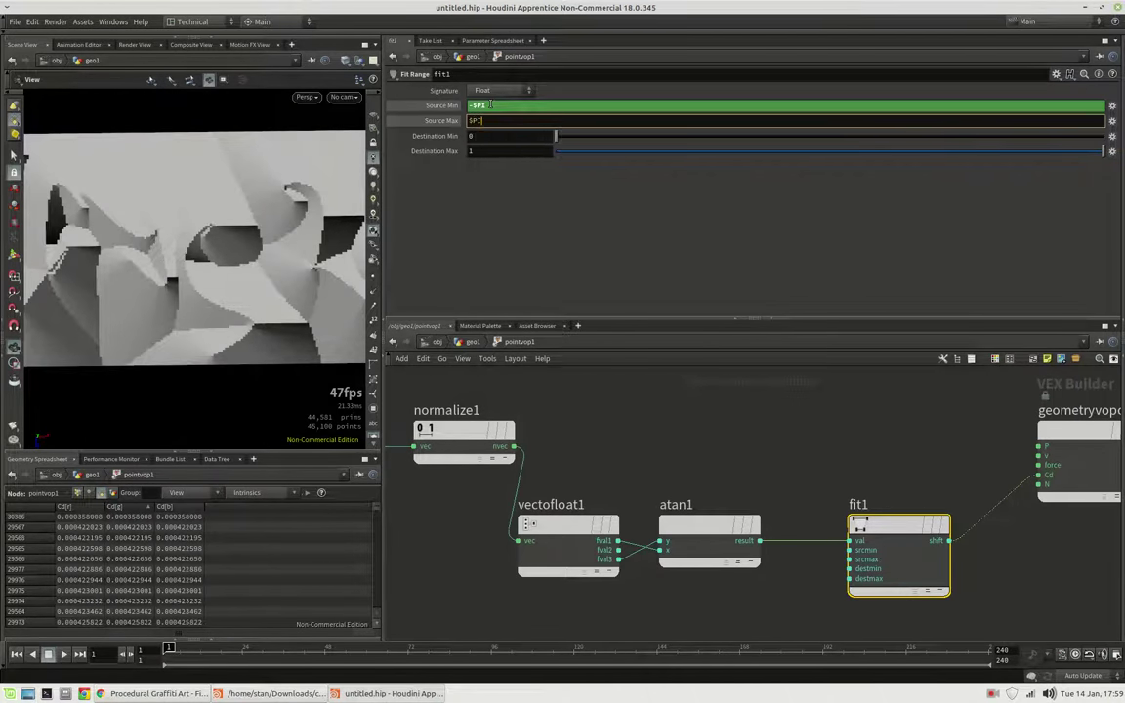
pyautogui.press('Return')
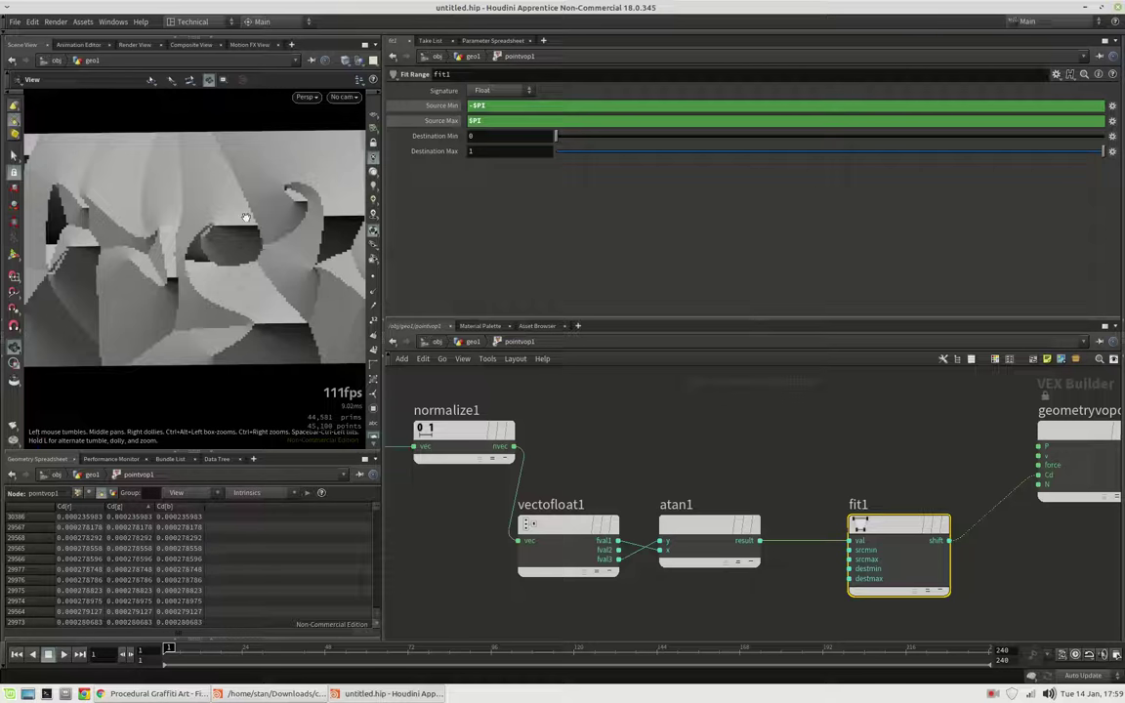
# Move fit1 closer to atan1 and insert a Ramp Parameter node between fit1's shift output and Cd
pyautogui.moveTo(246, 217); pyautogui.dragTo(175, 265, button='right')
pyautogui.moveTo(176, 265); pyautogui.dragTo(208, 251, button='middle')
pyautogui.moveTo(208, 251); pyautogui.dragTo(194, 243, button='right')
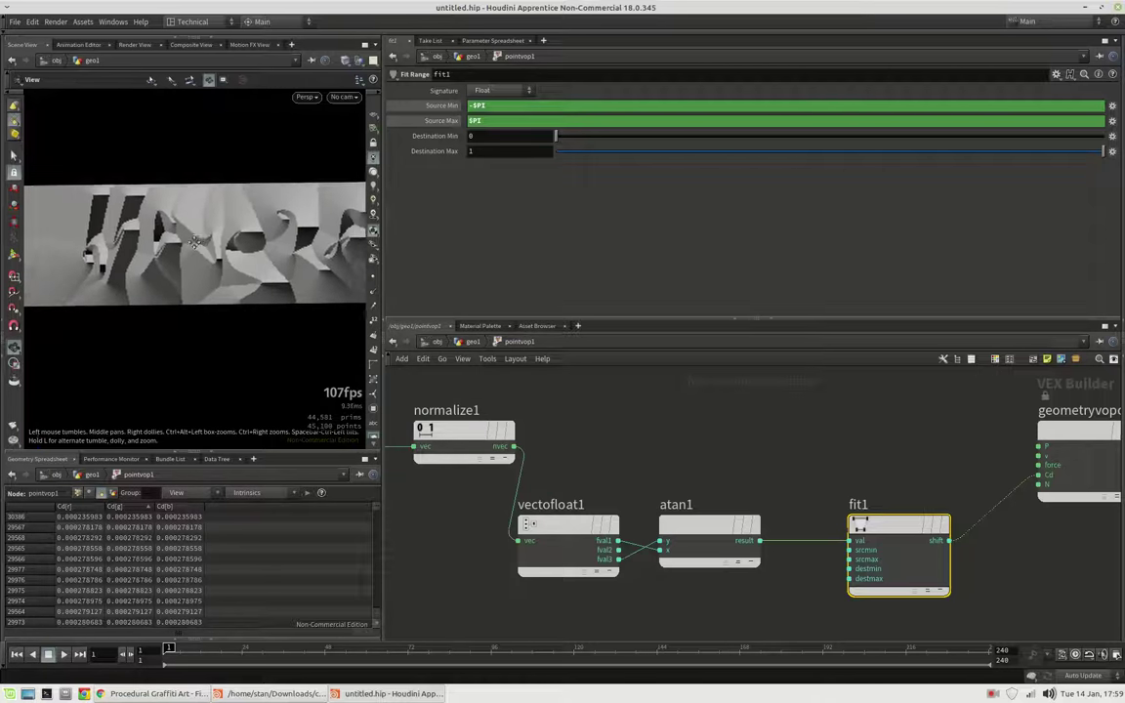
pyautogui.moveTo(194, 242); pyautogui.dragTo(138, 237, button='middle')
pyautogui.moveTo(233, 236); pyautogui.dragTo(208, 235, button='middle')
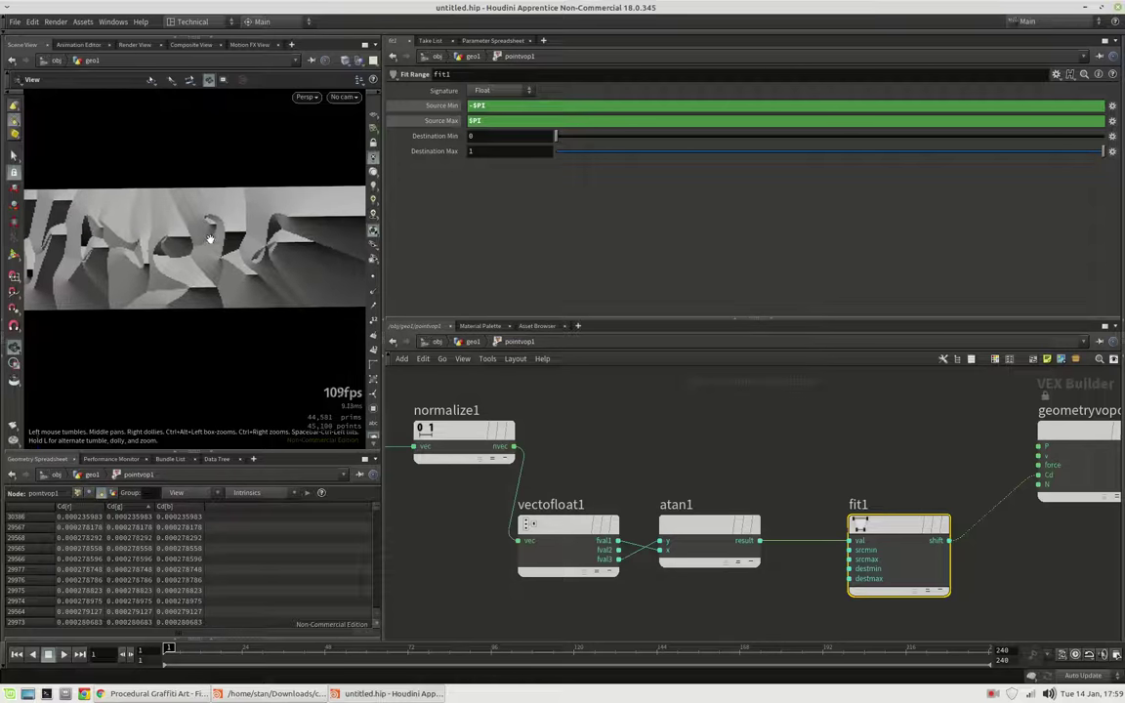
pyautogui.moveTo(208, 236); pyautogui.dragTo(251, 243, button='right')
pyautogui.moveTo(893, 526); pyautogui.dragTo(831, 526)
pyautogui.press('Tab')
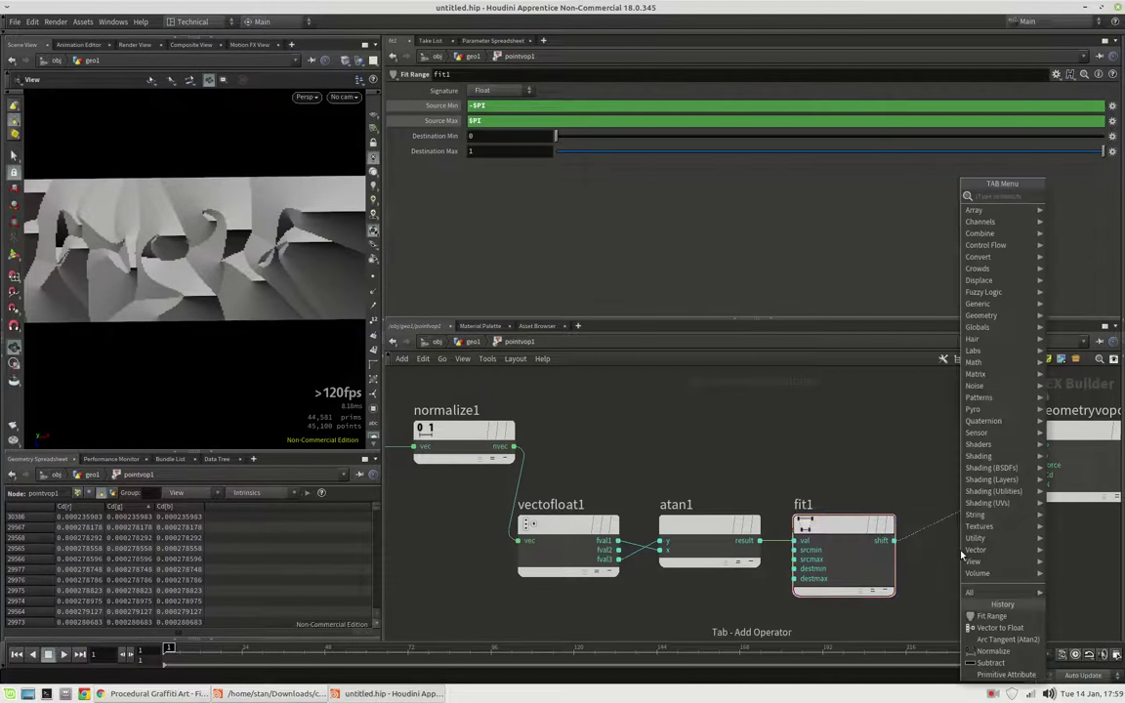
pyautogui.write('ram')
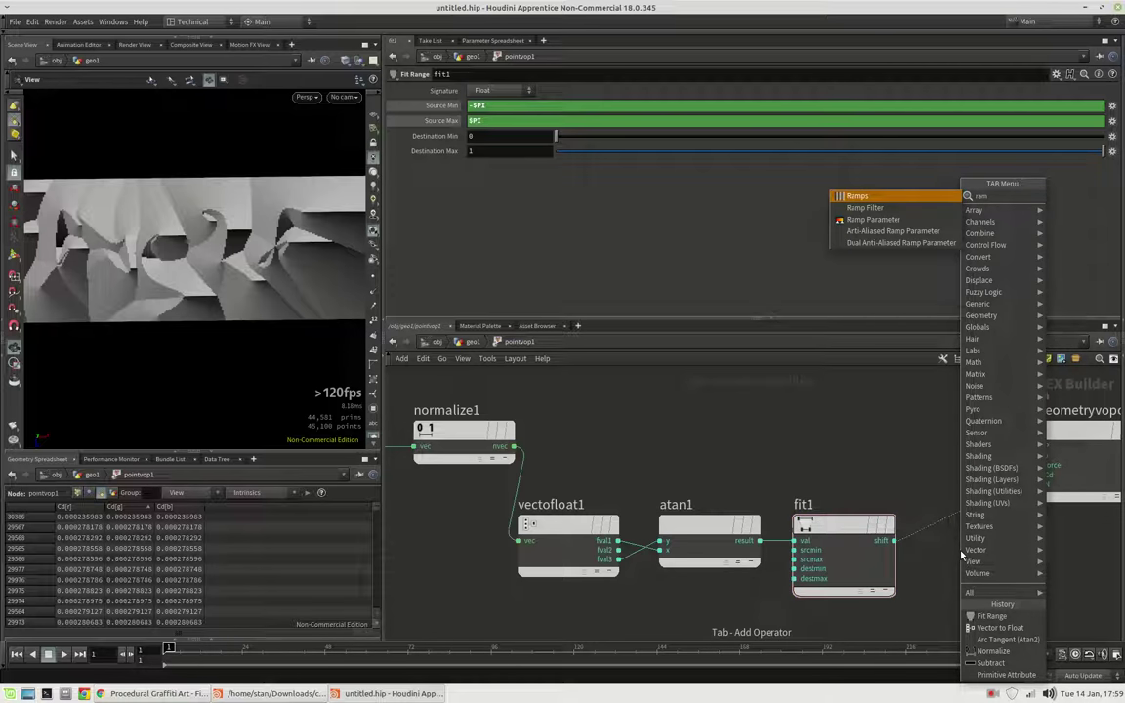
pyautogui.write('pp')
pyautogui.press('Return')
pyautogui.click(961, 555)
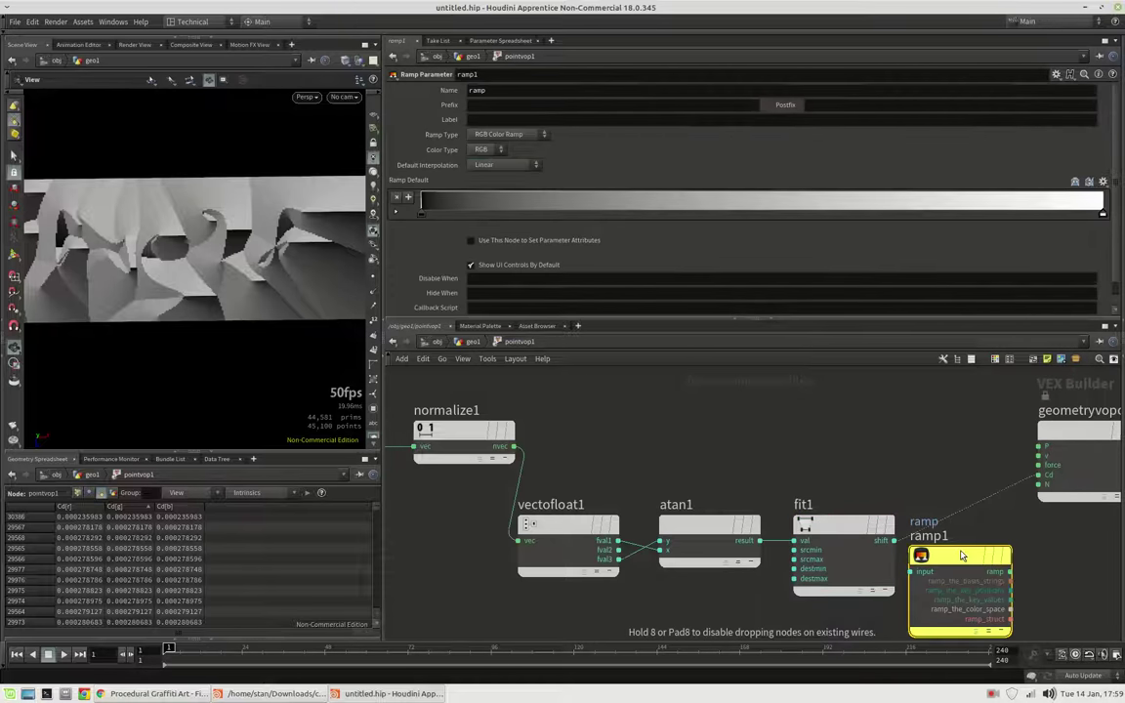
pyautogui.moveTo(960, 557); pyautogui.dragTo(1034, 525)
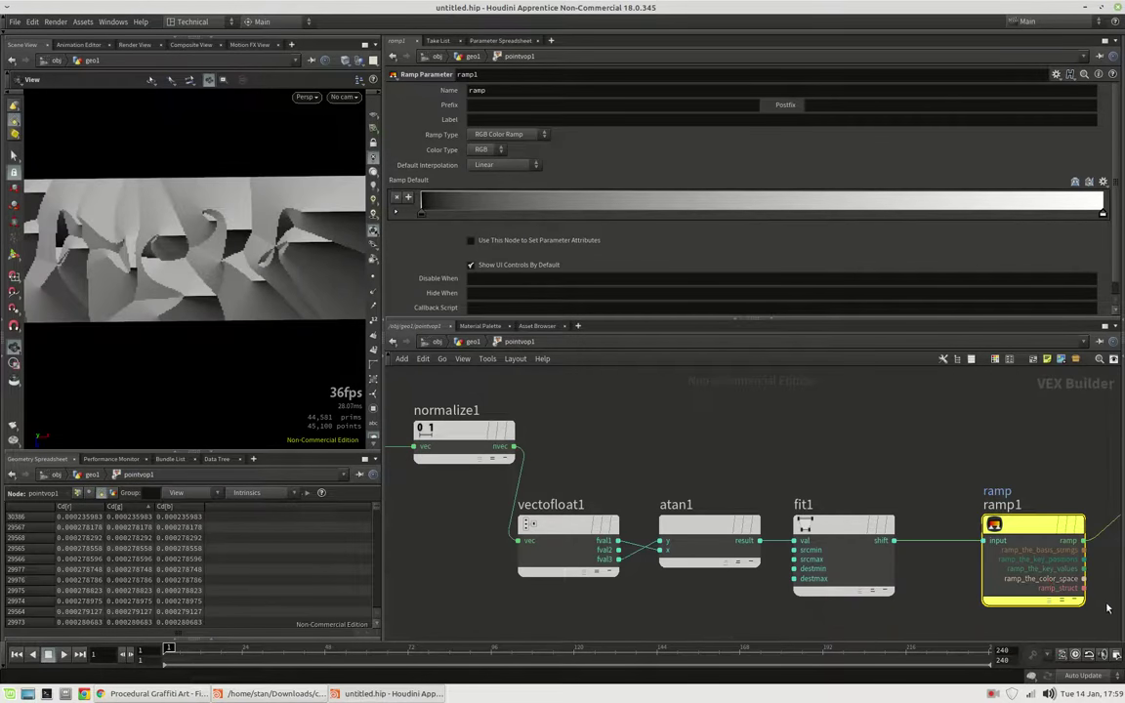
# Return to the geo1 network level and bring pointvop1's ramp parameter into view
pyautogui.moveTo(1107, 608); pyautogui.dragTo(935, 593, button='middle')
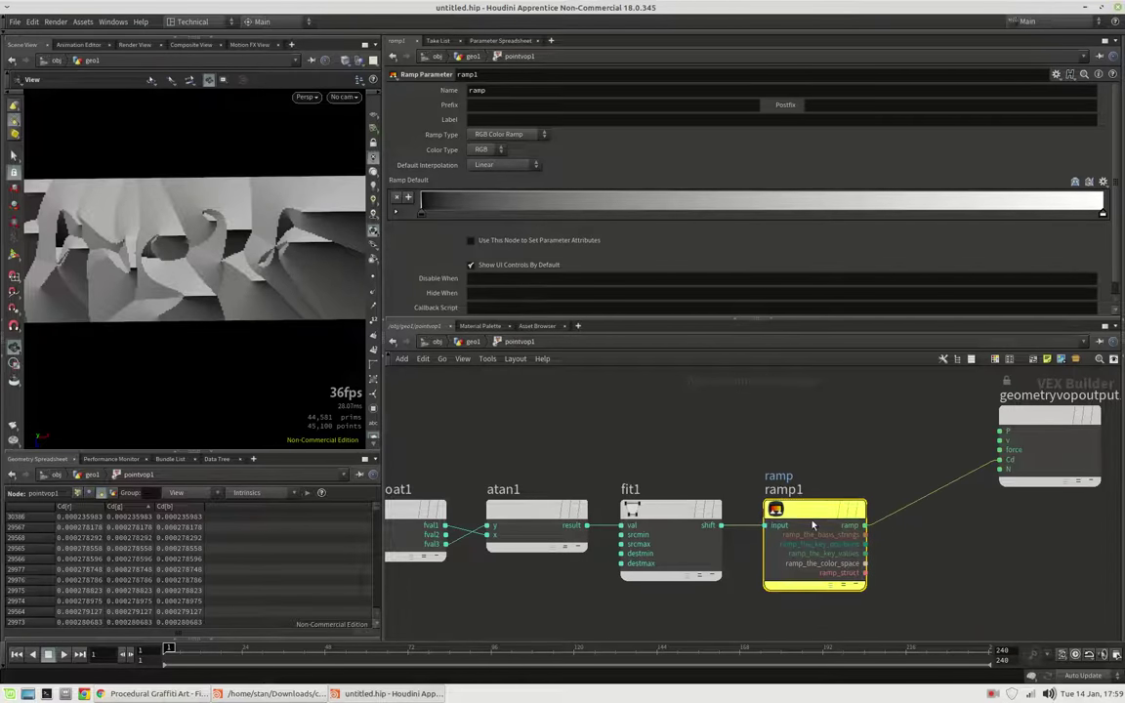
pyautogui.press('u')
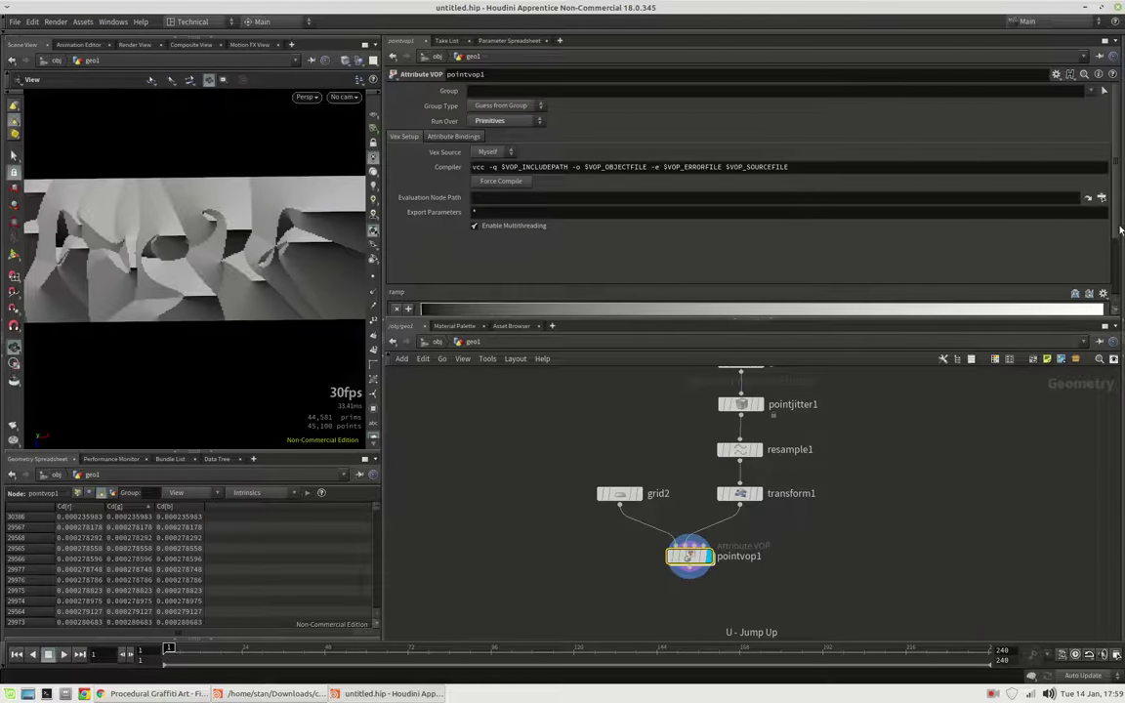
pyautogui.scroll(-2, 1120, 229)
# Try a gradient from red at the start to yellow at the end of pointvop1's ramp, and undo both color changes
pyautogui.doubleClick(421, 256)
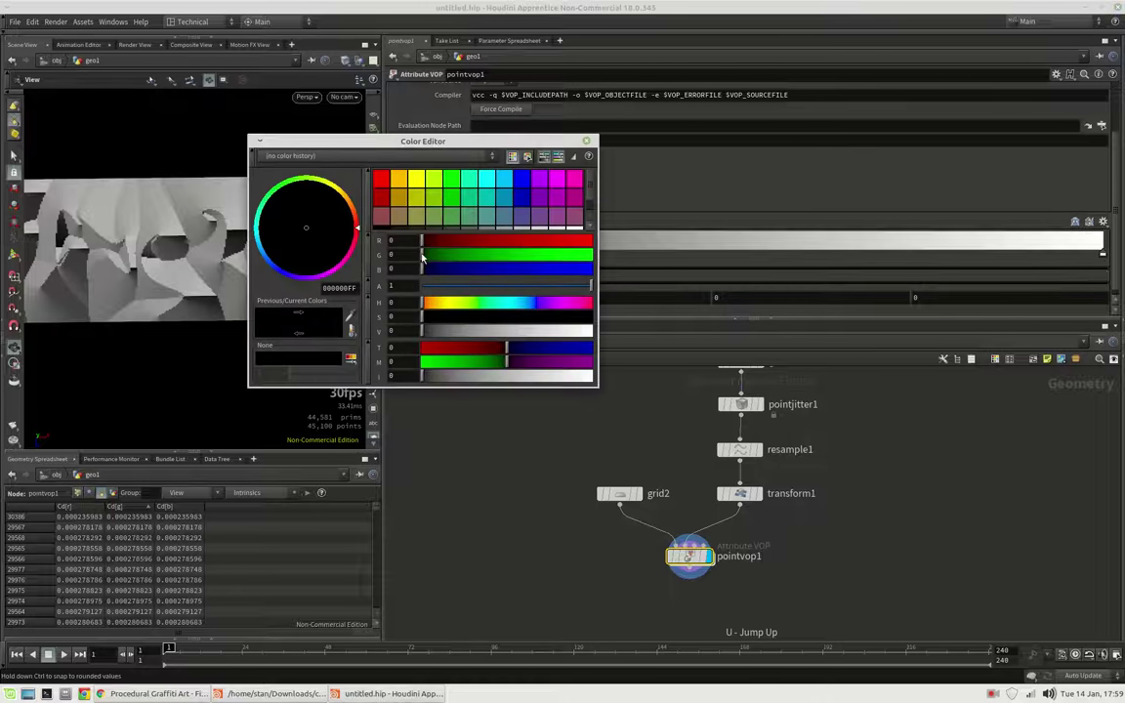
pyautogui.click(381, 179)
pyautogui.click(588, 140)
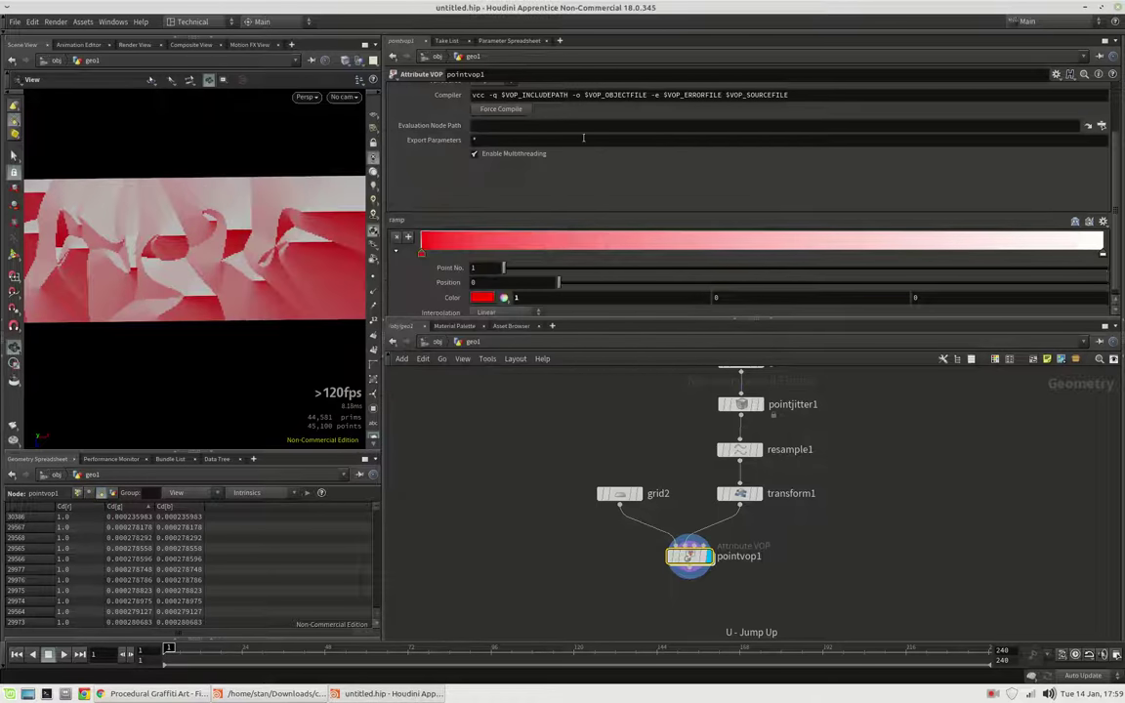
pyautogui.doubleClick(1104, 255)
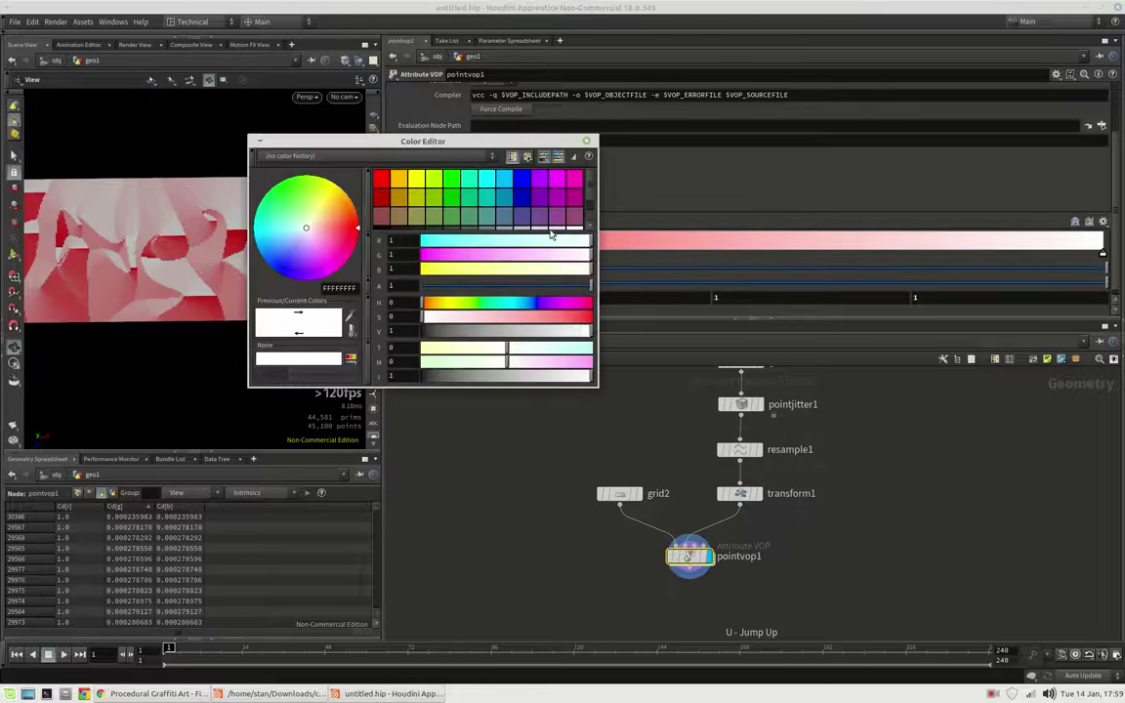
pyautogui.click(417, 177)
pyautogui.click(586, 141)
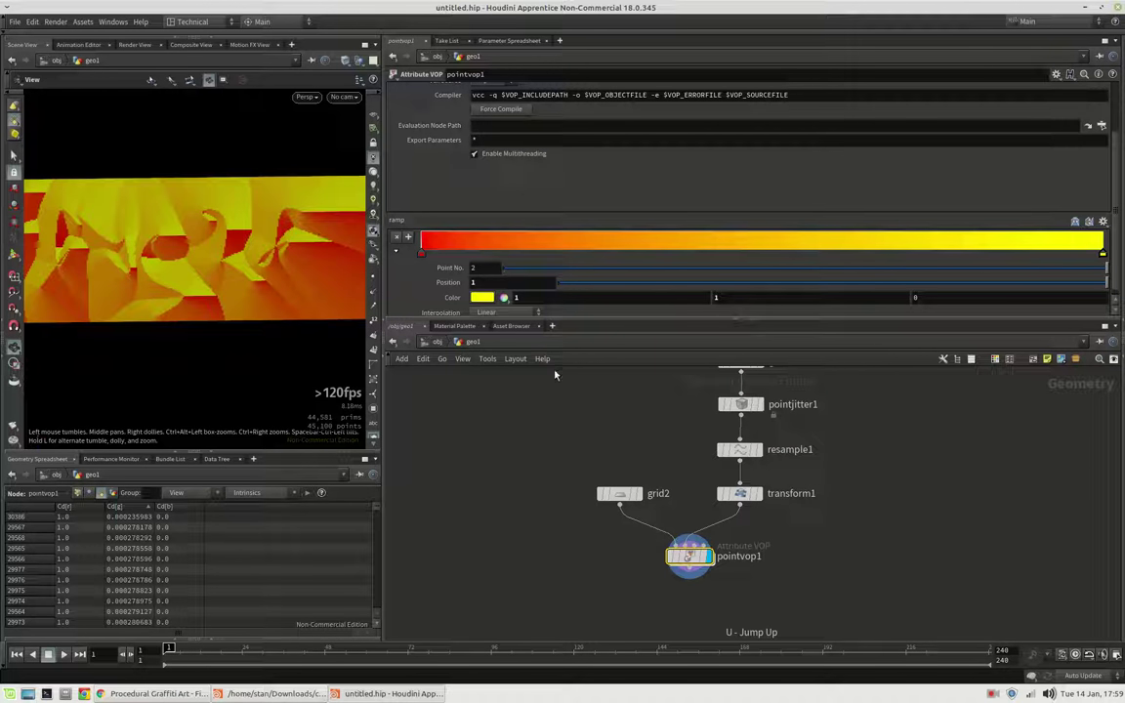
pyautogui.hotkey('ctrl', 'z')
pyautogui.hotkey('ctrl', 'z')
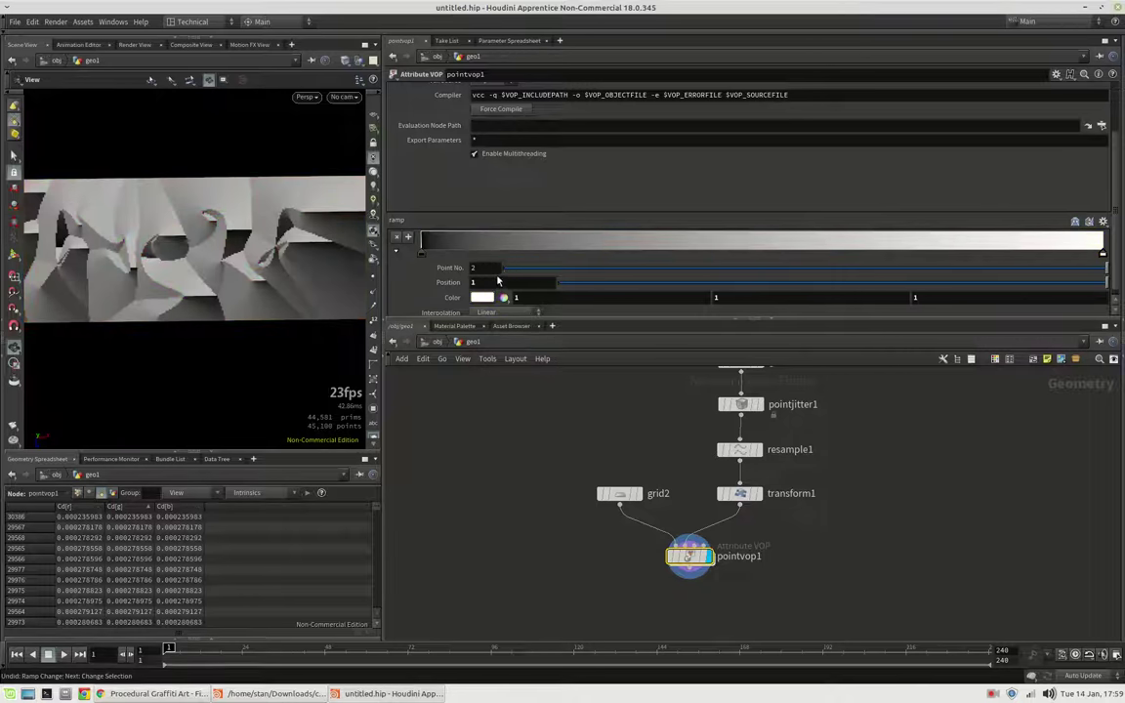
# Reshape pointvop1's ramp with the black point at about 0.49 and white points at positions 0 and 1
pyautogui.moveTo(427, 253); pyautogui.dragTo(752, 259)
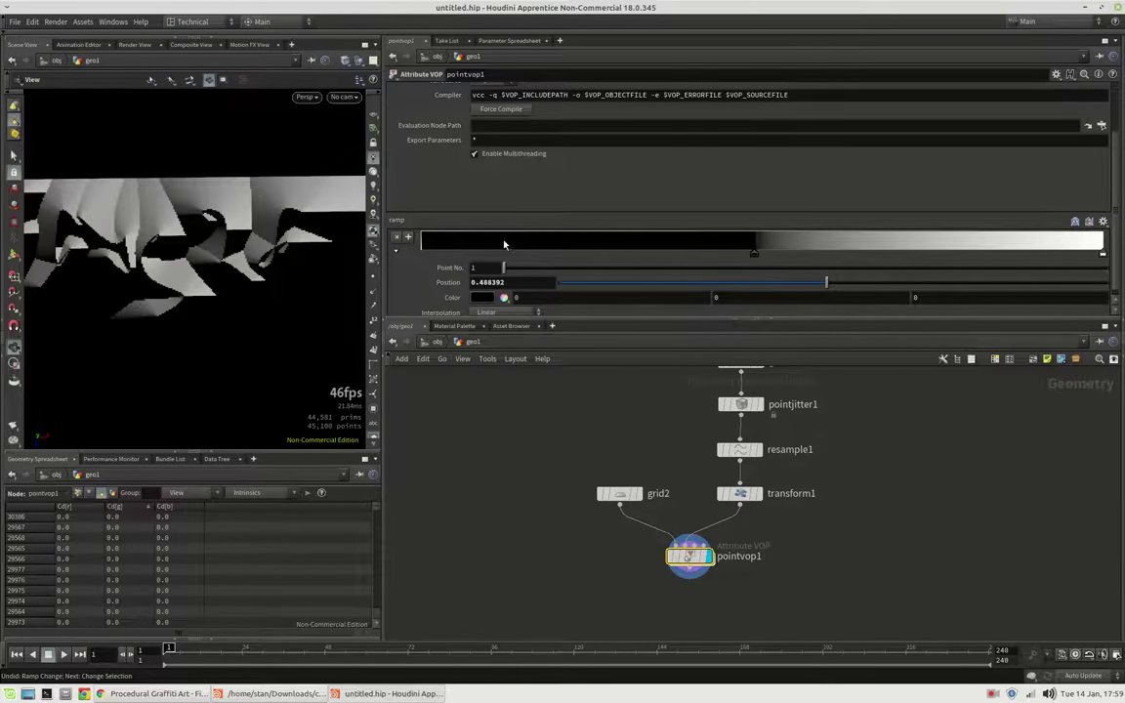
pyautogui.click(1093, 252)
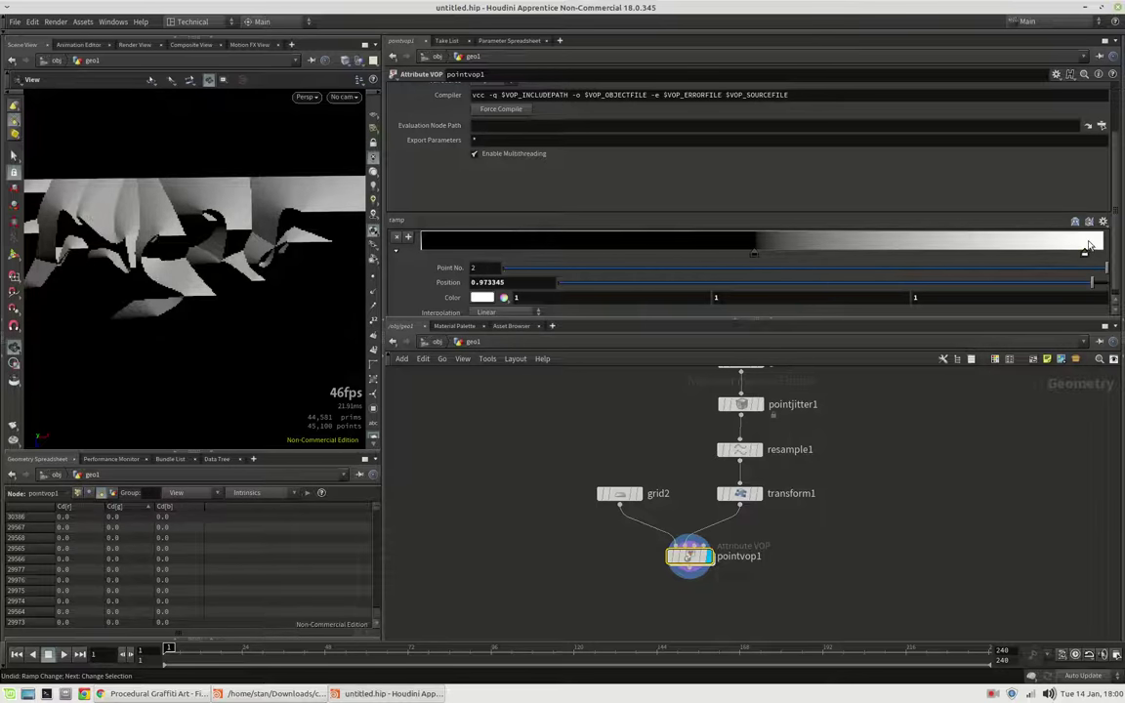
pyautogui.moveTo(1094, 253); pyautogui.dragTo(411, 263)
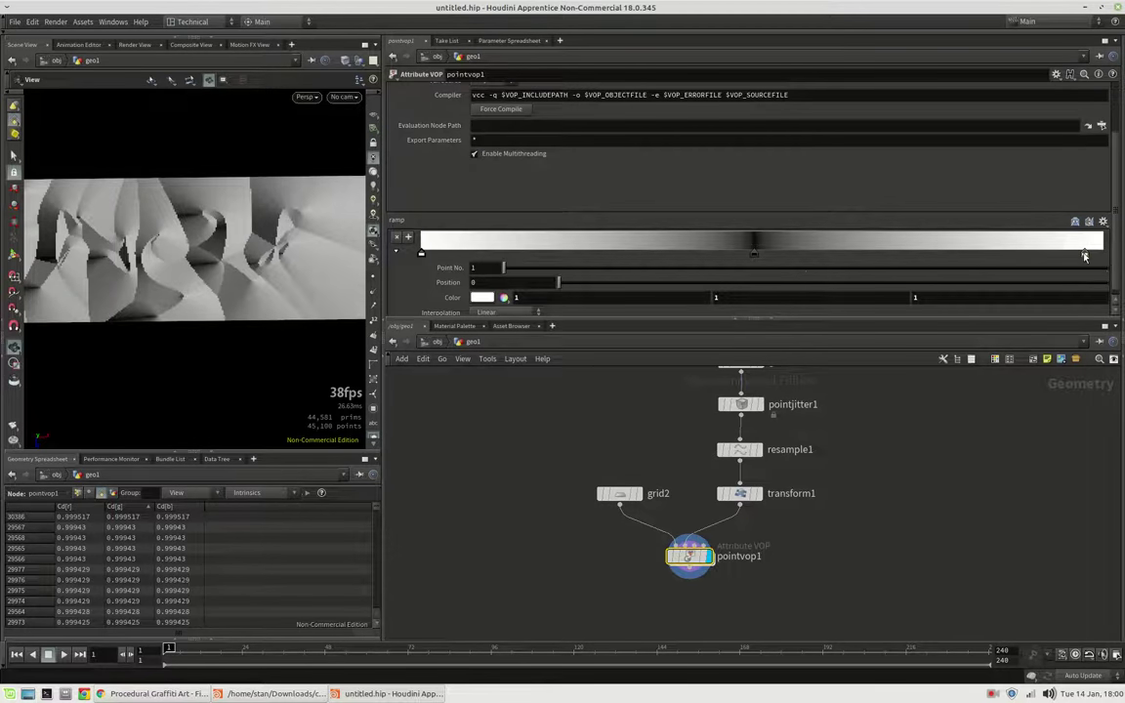
pyautogui.moveTo(1085, 253); pyautogui.dragTo(1114, 258)
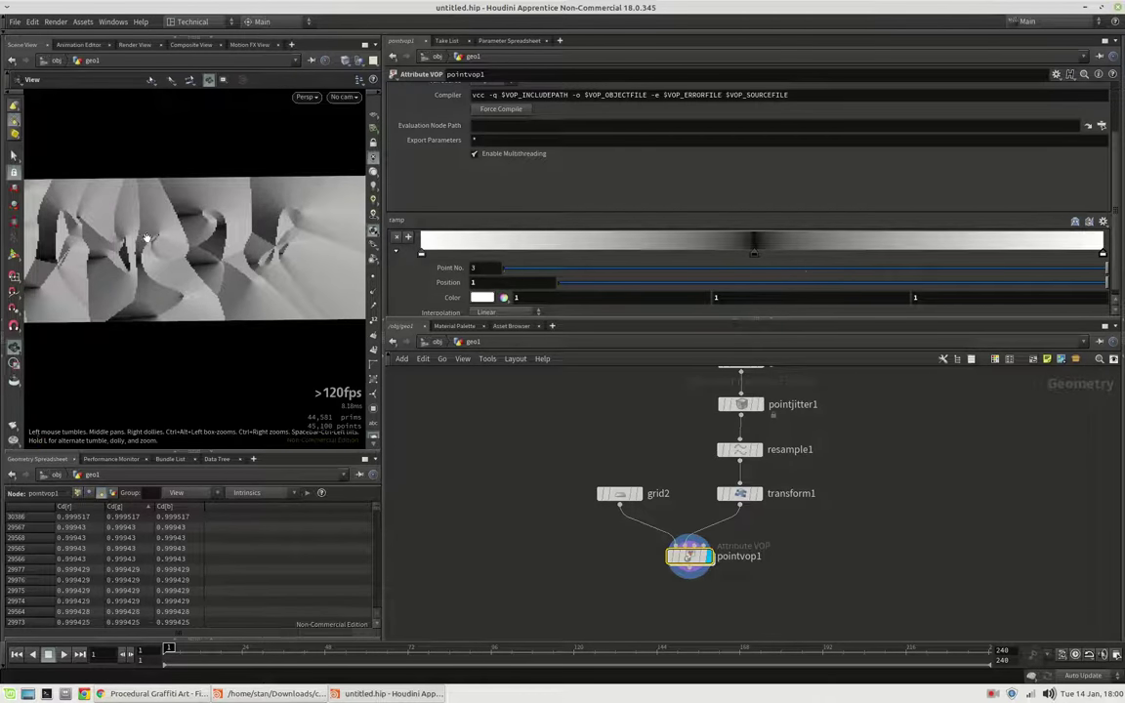
# Lighten the color of the ramp's middle point to 0.024 in all three channels
pyautogui.moveTo(144, 237); pyautogui.dragTo(118, 244)
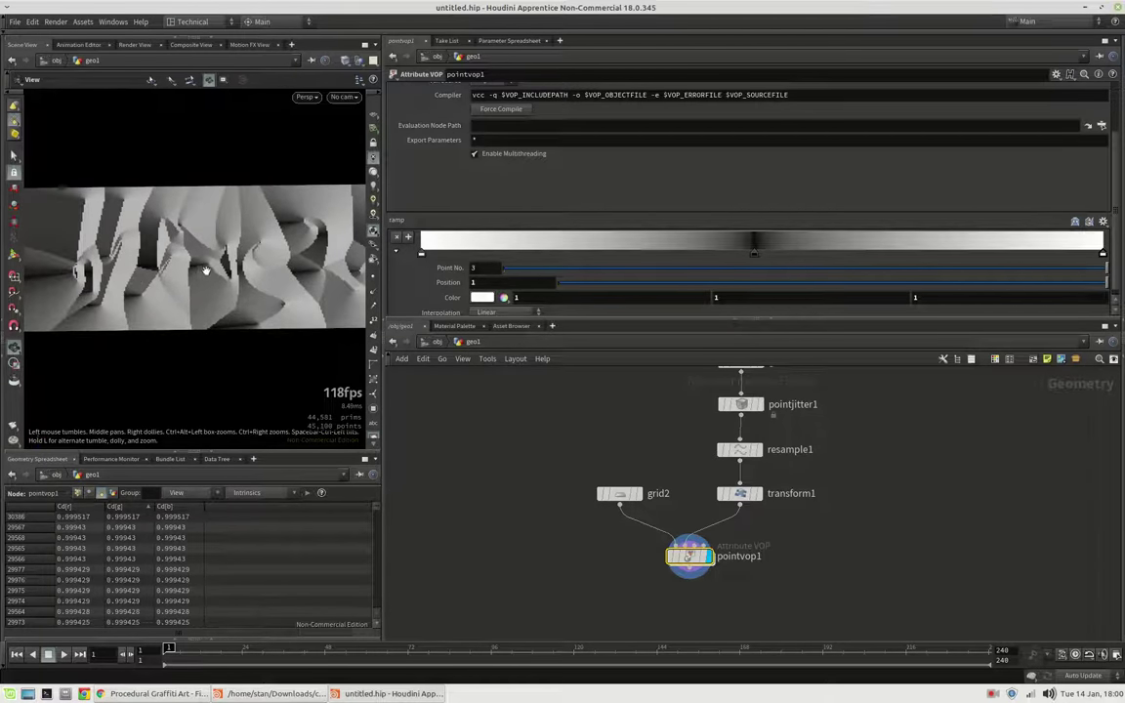
pyautogui.moveTo(206, 270); pyautogui.dragTo(197, 268, button='middle')
pyautogui.doubleClick(754, 254)
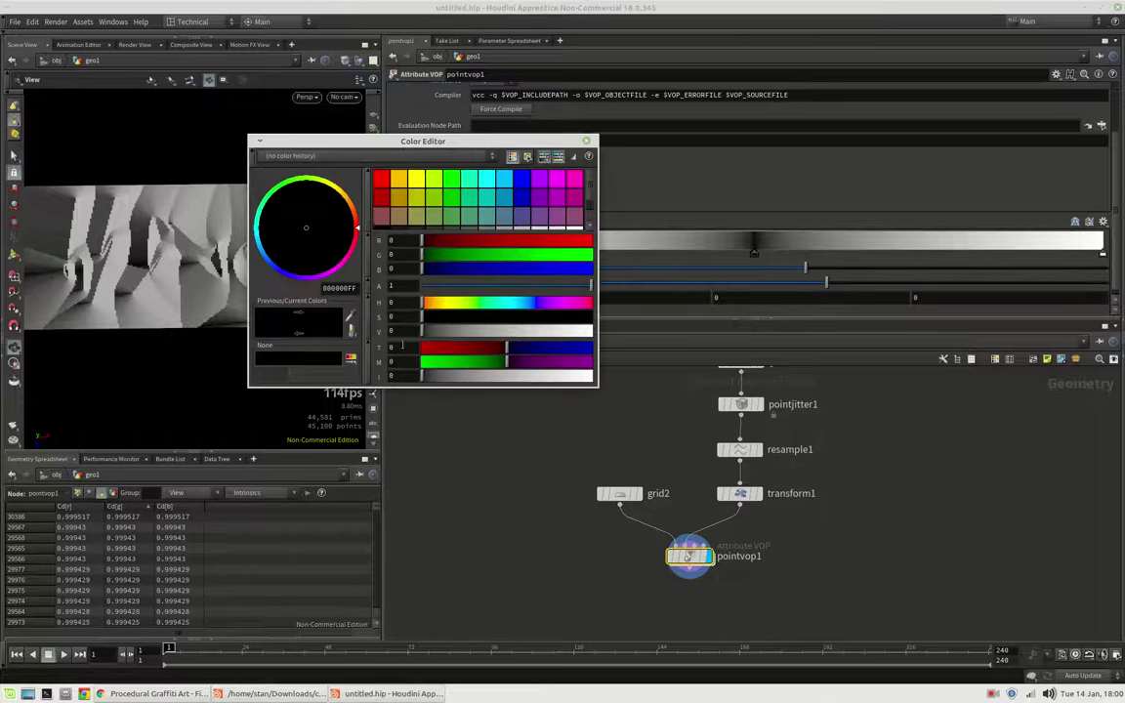
pyautogui.click(426, 330)
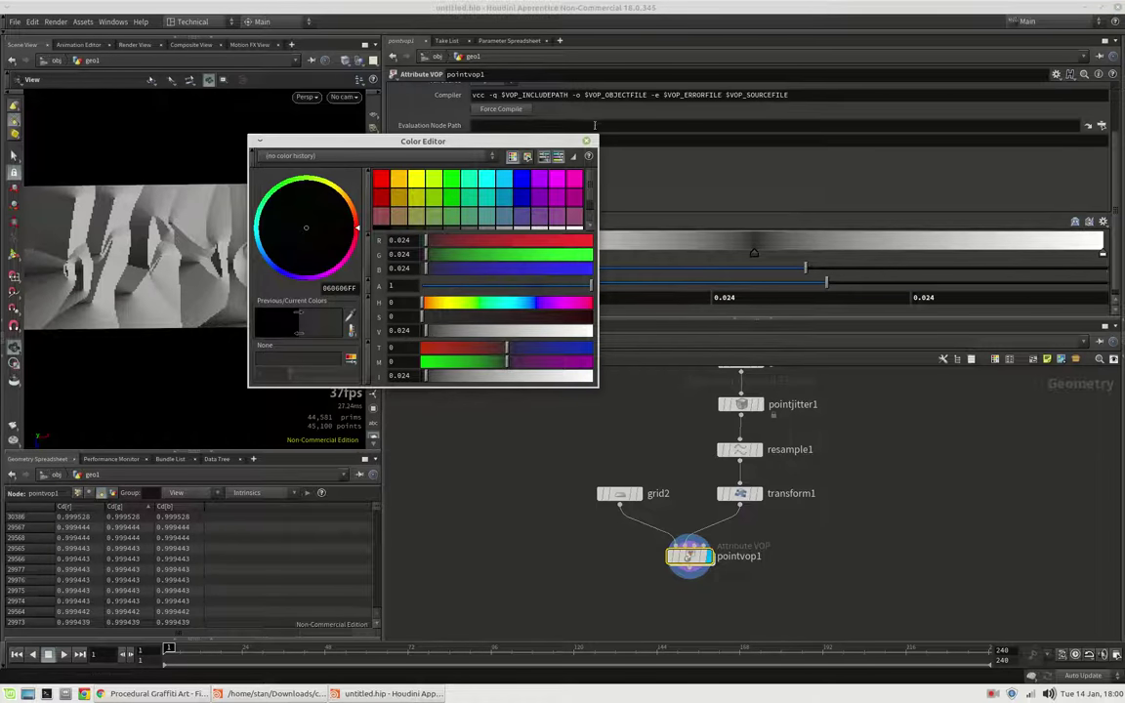
pyautogui.click(586, 141)
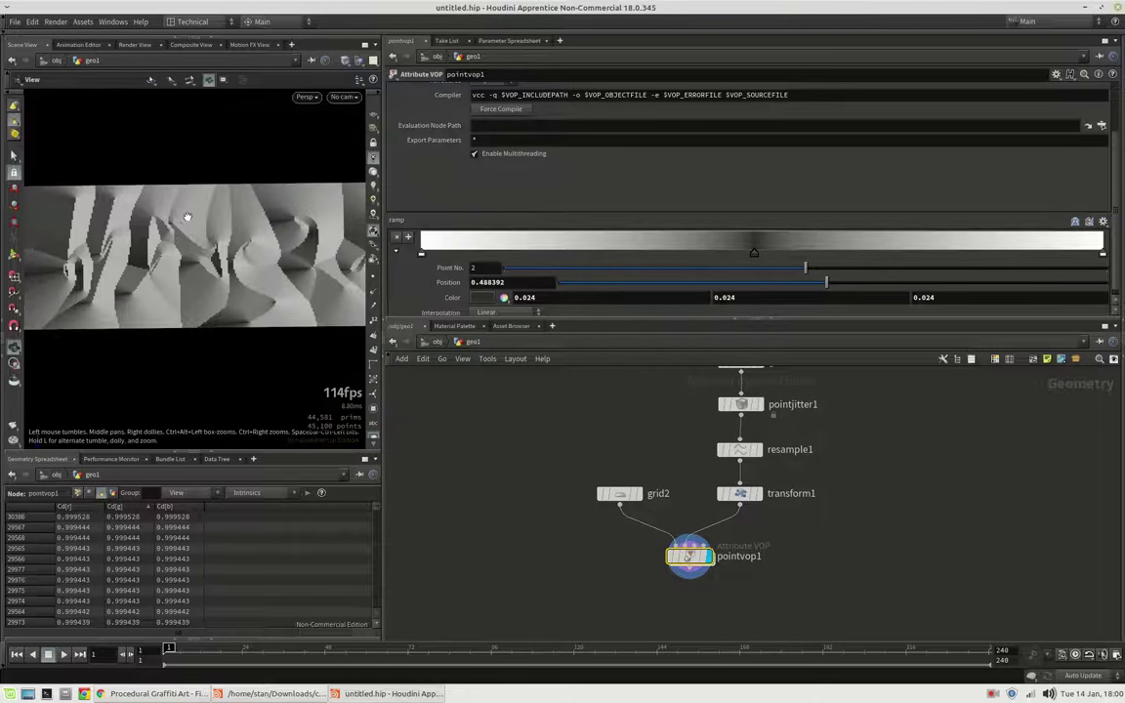
# Inside pointvop1, add a Random node fed by xyzdist1's prim output
pyautogui.doubleClick(692, 558)
pyautogui.scroll(-2, 573, 595)
pyautogui.moveTo(572, 595); pyautogui.dragTo(880, 533, button='middle')
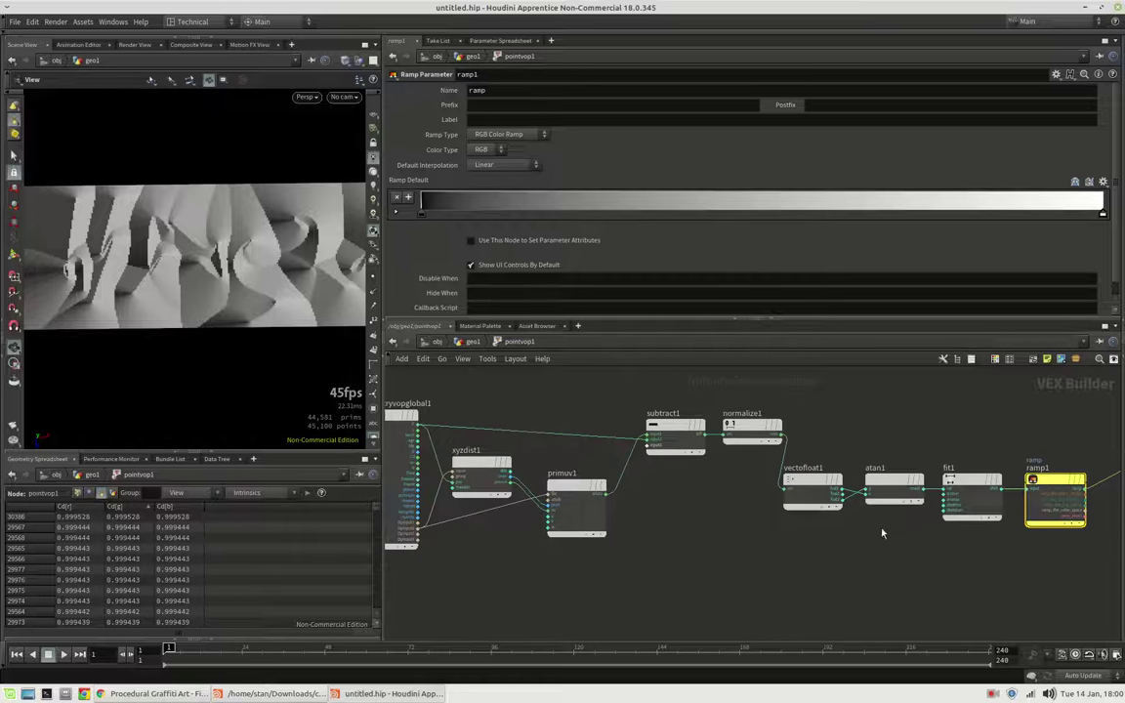
pyautogui.scroll(2, 586, 508)
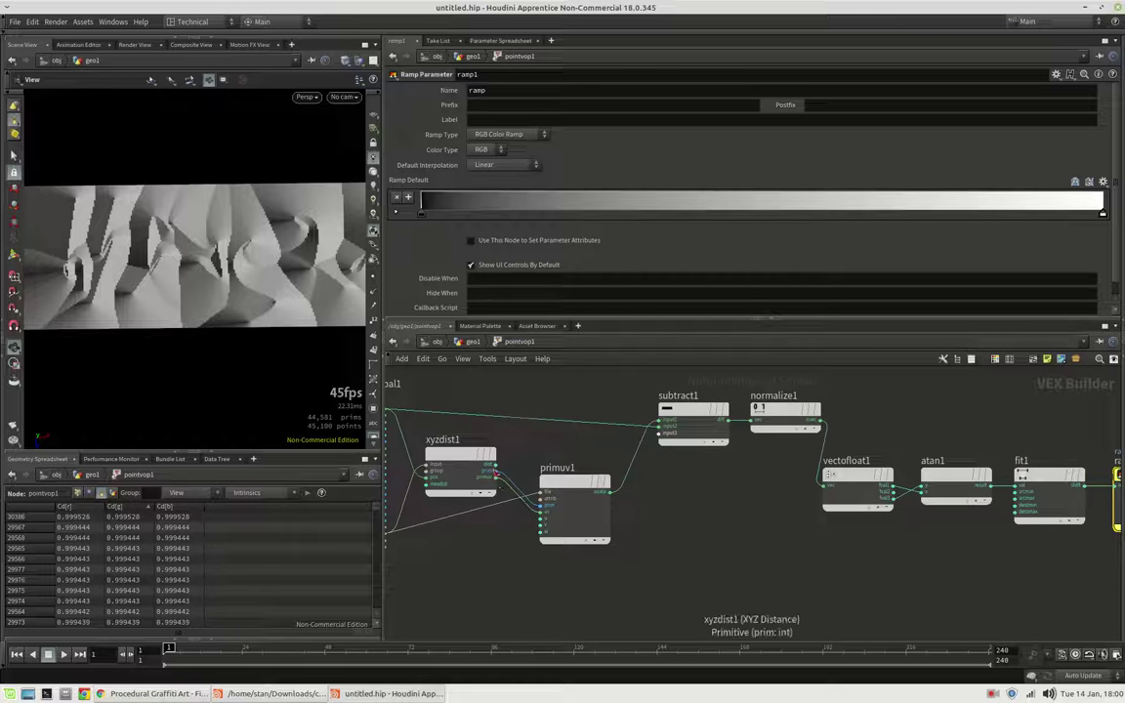
pyautogui.click(495, 472)
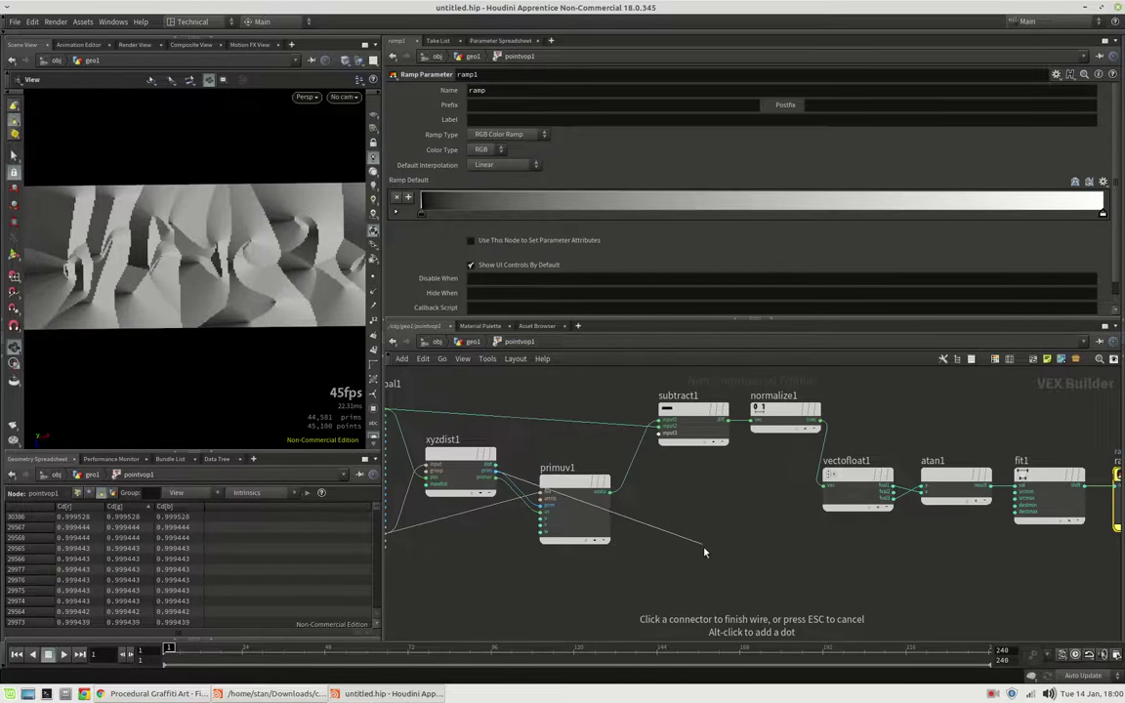
pyautogui.press('Tab')
pyautogui.write('rand')
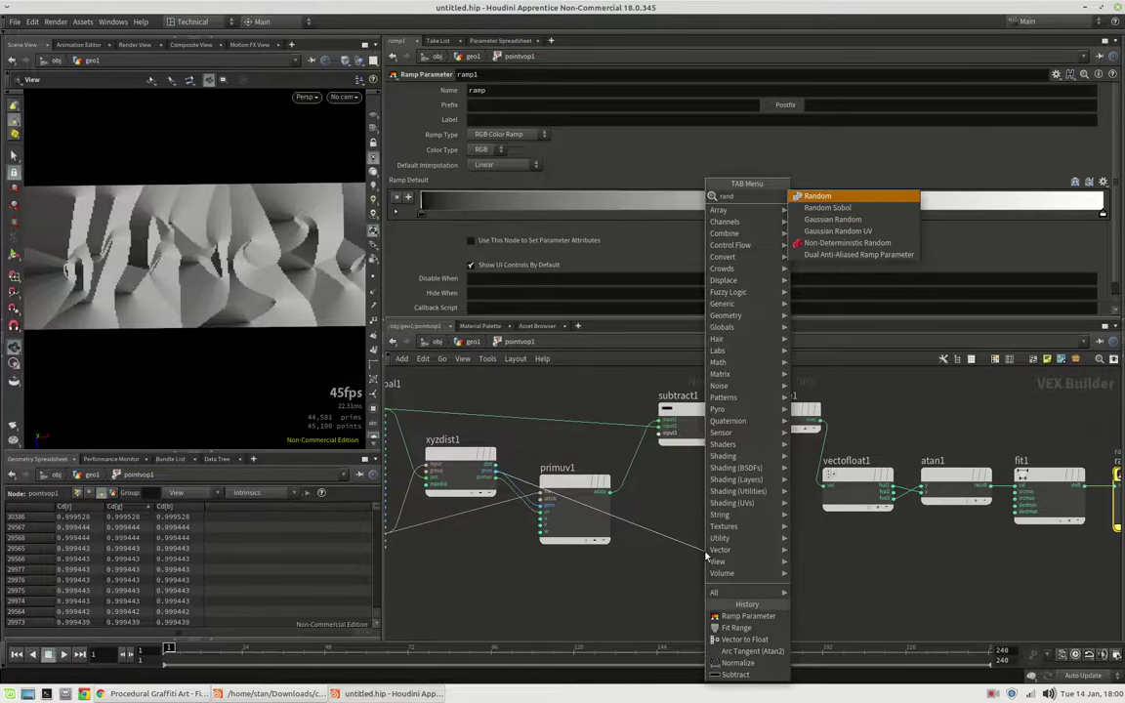
pyautogui.press('Return')
pyautogui.click(707, 556)
# Set random1's signature to 1D Integer Input, 3D Color and place the node above normalize1
pyautogui.click(518, 89)
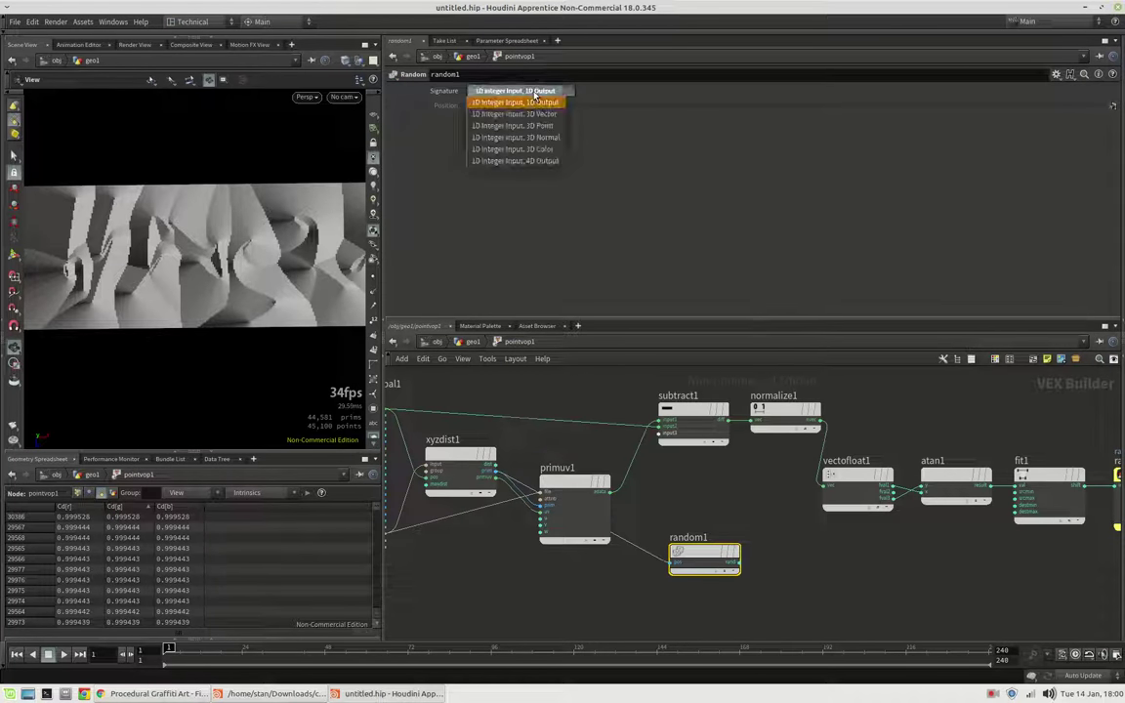
pyautogui.click(527, 149)
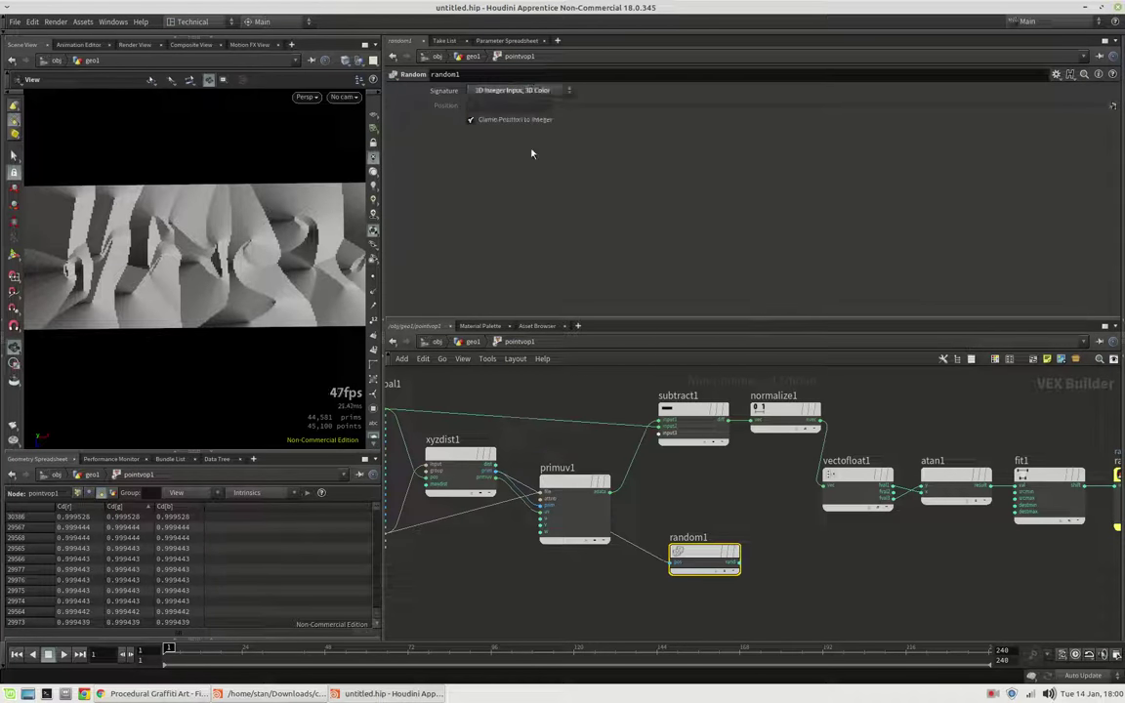
pyautogui.moveTo(704, 561); pyautogui.dragTo(789, 420)
# Add a Multiply node that combines random1's rand output with ramp1's ramp output
pyautogui.moveTo(852, 462); pyautogui.dragTo(674, 482, button='middle')
pyautogui.moveTo(884, 547); pyautogui.dragTo(789, 536, button='middle')
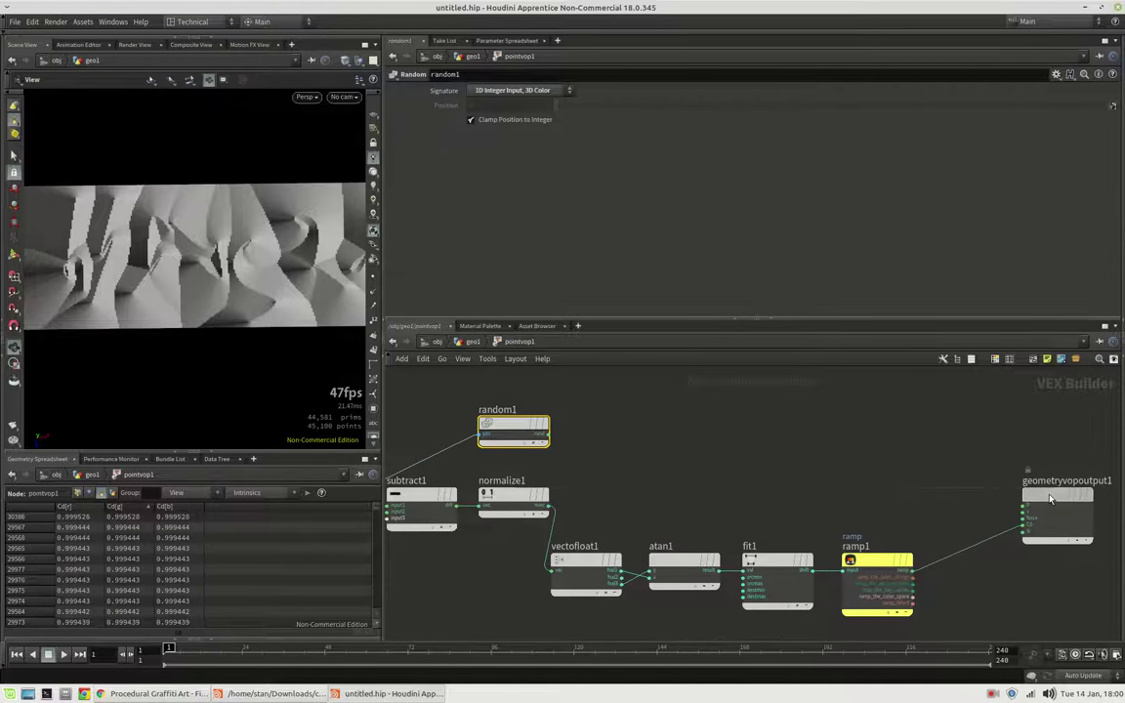
pyautogui.moveTo(814, 465); pyautogui.dragTo(754, 464, button='middle')
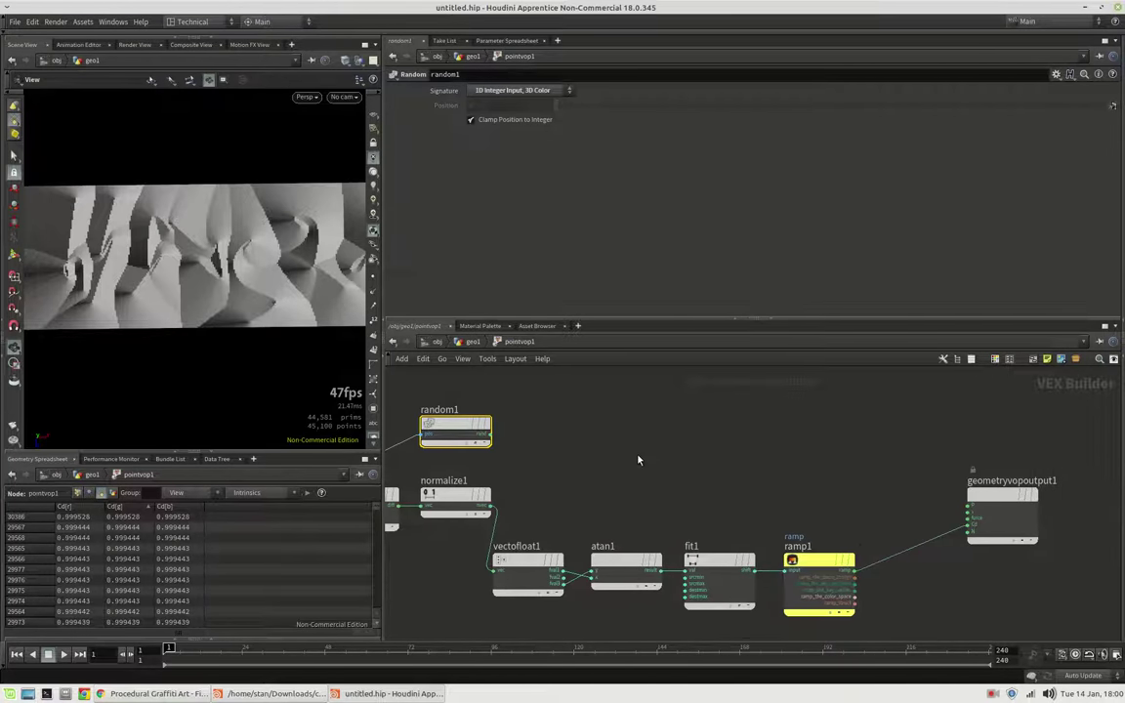
pyautogui.moveTo(494, 436); pyautogui.dragTo(799, 467)
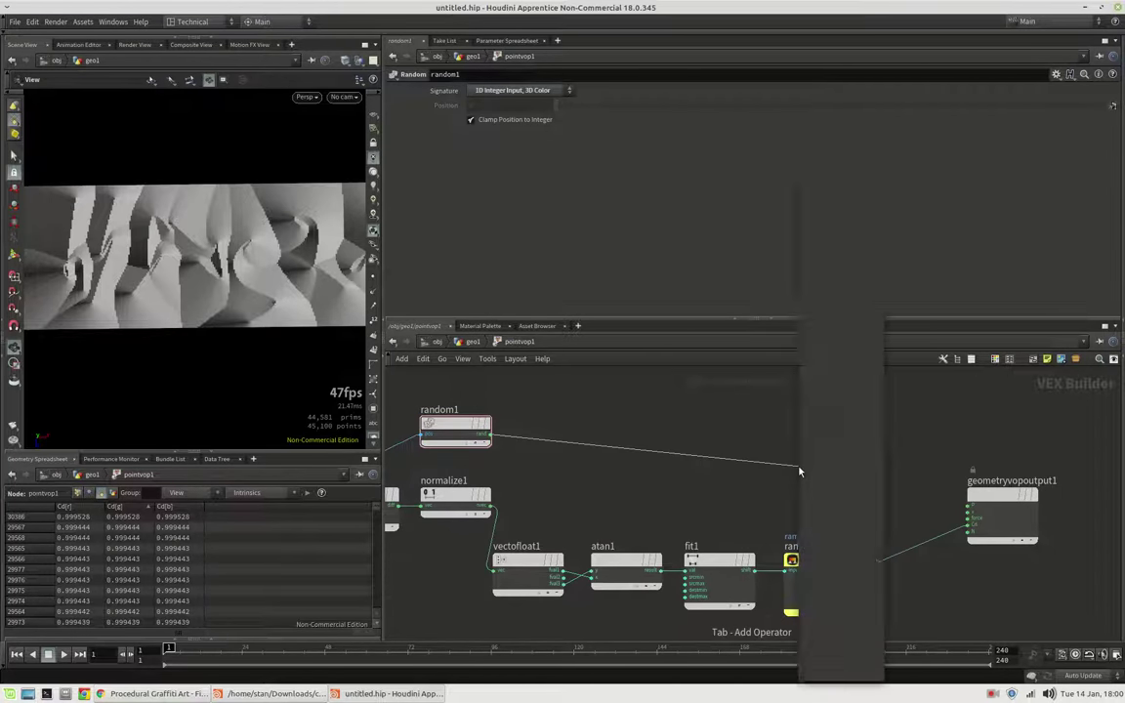
pyautogui.write('mult')
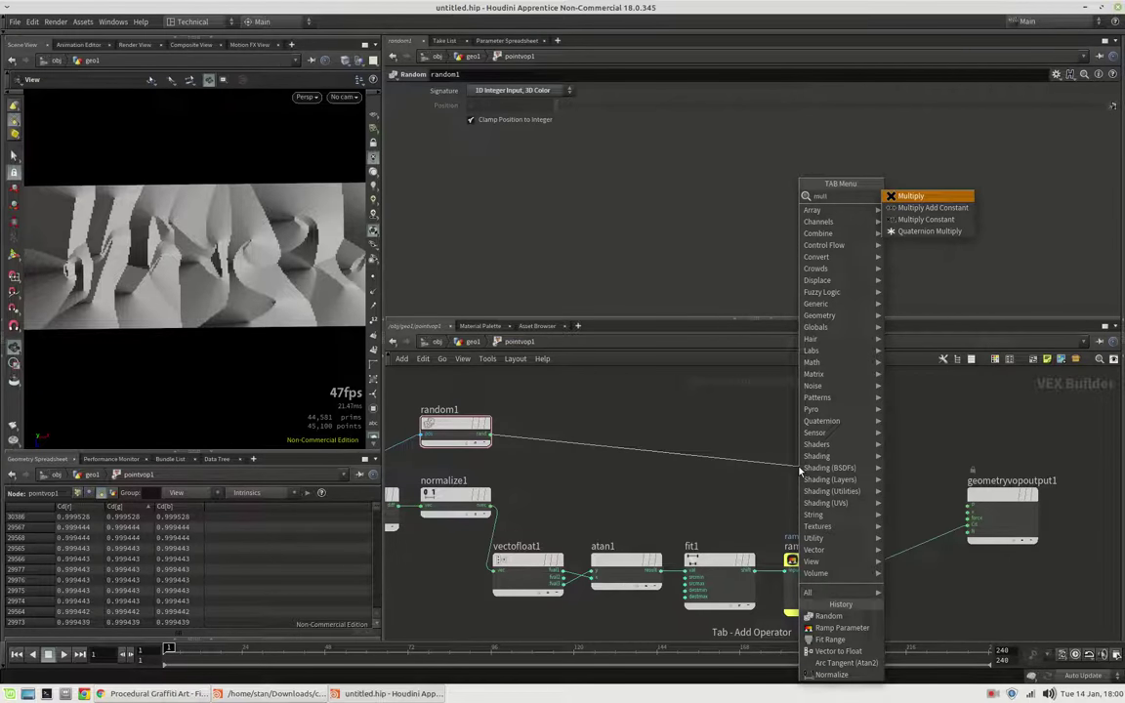
pyautogui.press('Return')
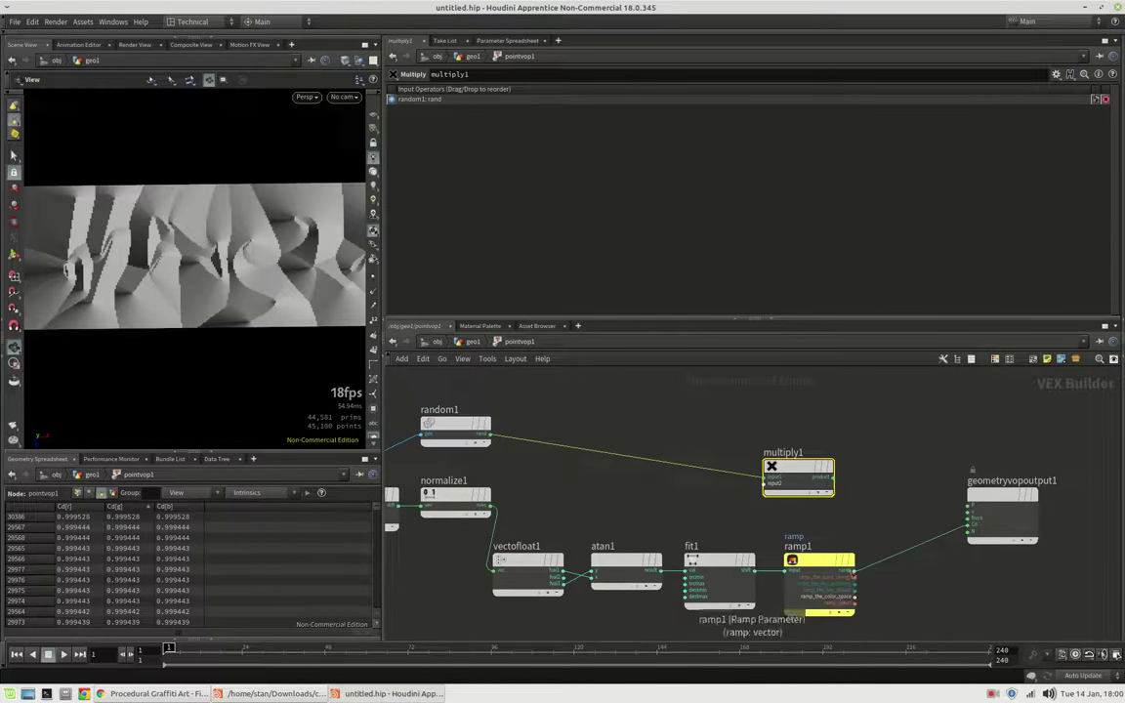
pyautogui.moveTo(854, 572); pyautogui.dragTo(764, 484)
pyautogui.moveTo(798, 468); pyautogui.dragTo(825, 454)
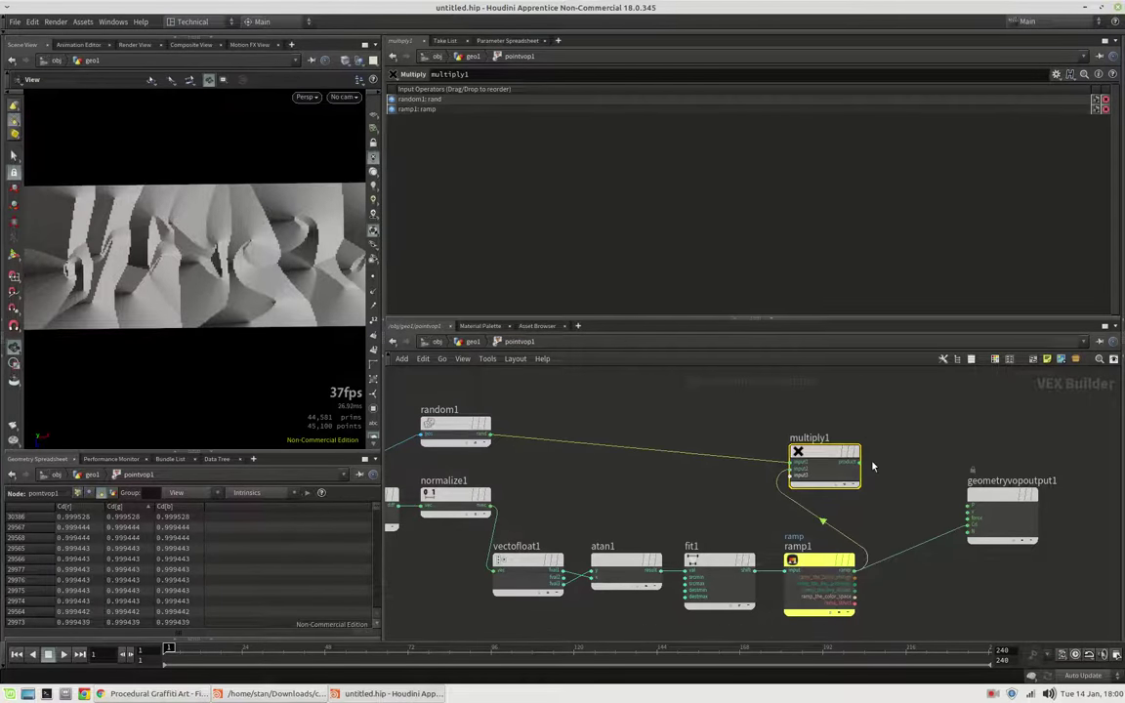
# Connect multiply1's product to Cd on geometryvopoutput1 and move multiply1 next to the output node
pyautogui.click(858, 477)
pyautogui.click(944, 531)
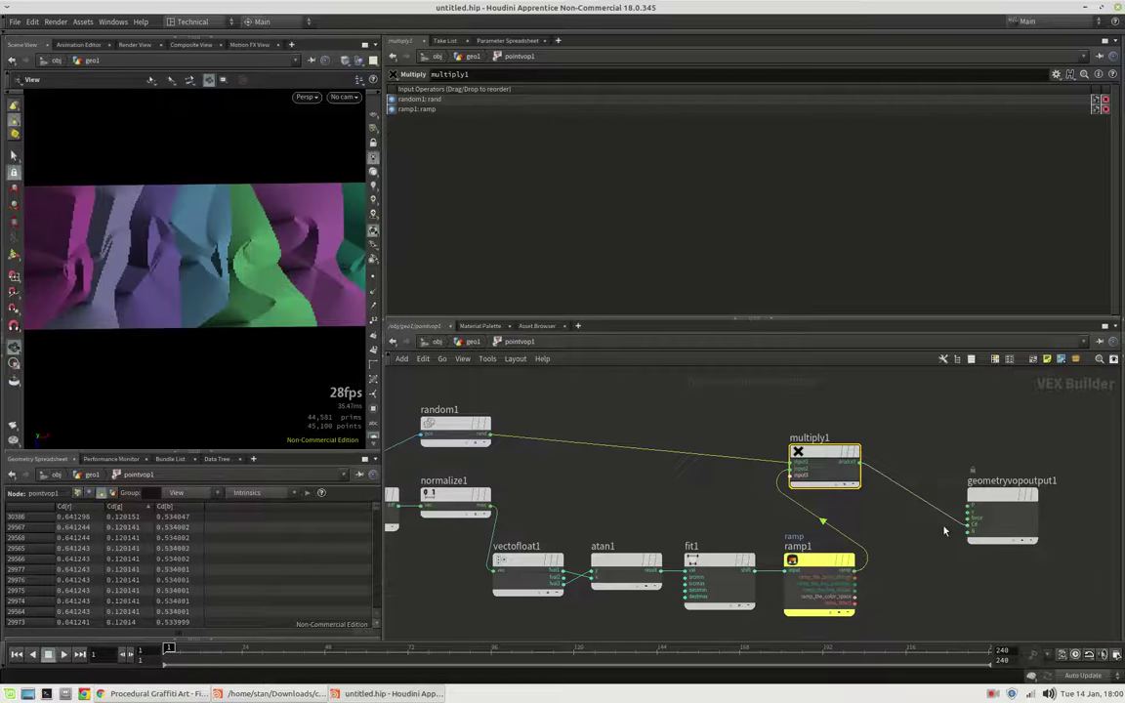
pyautogui.moveTo(828, 459); pyautogui.dragTo(880, 475)
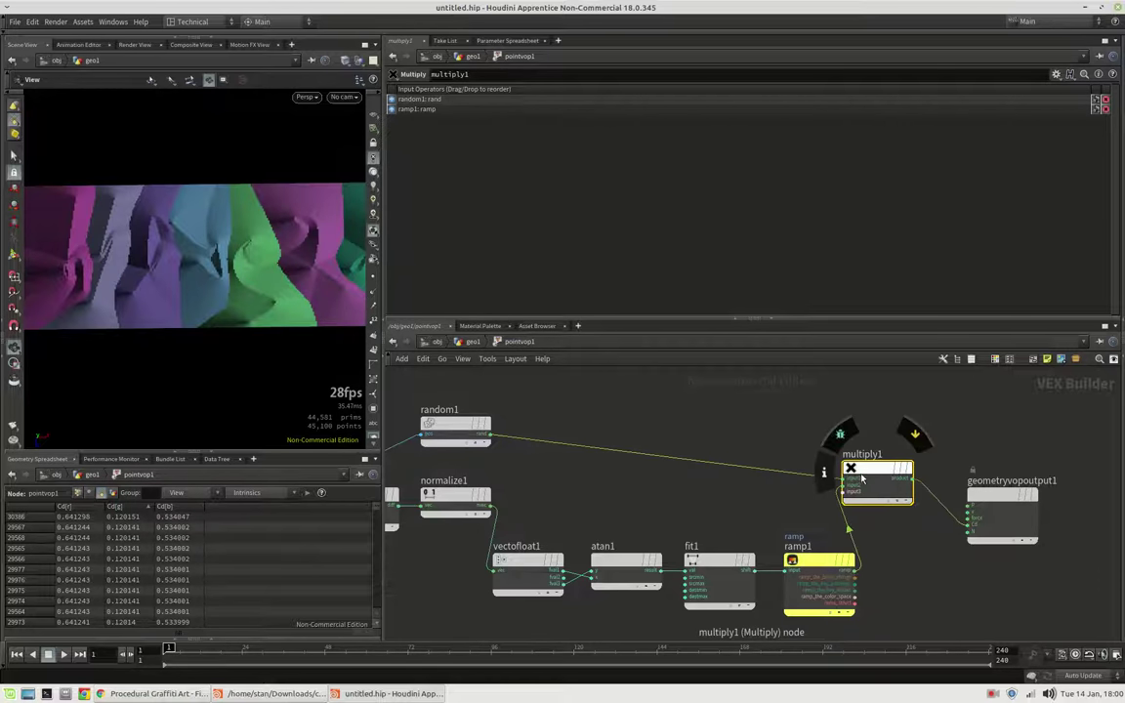
pyautogui.click(611, 412)
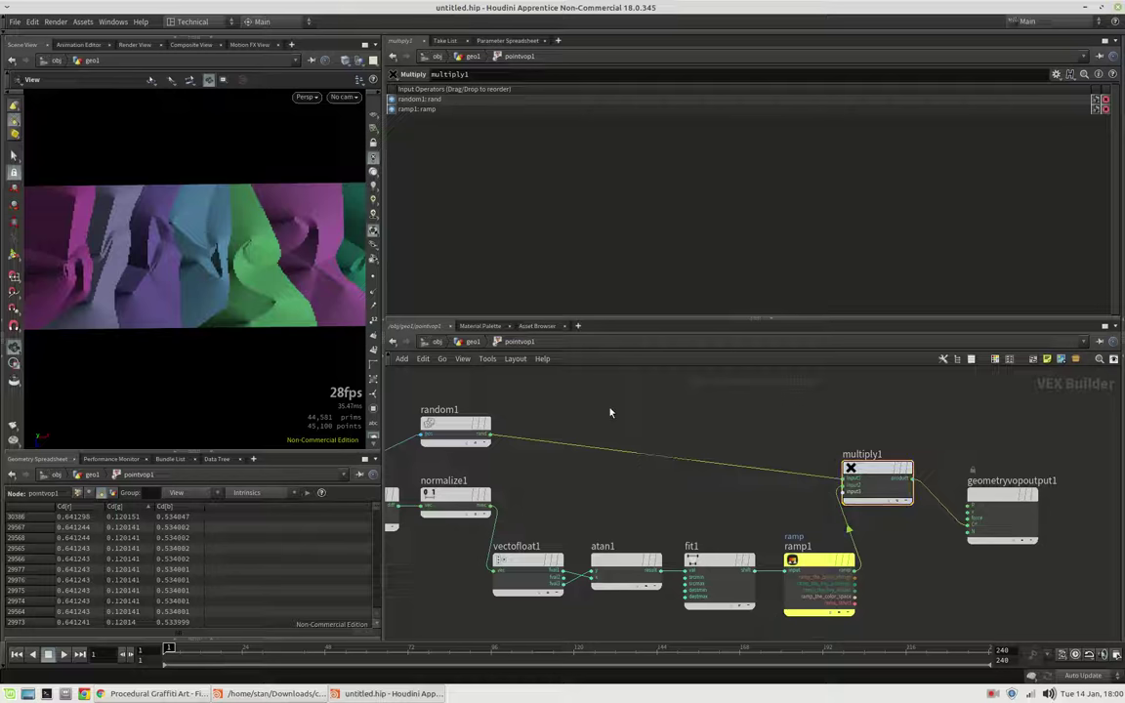
pyautogui.moveTo(881, 479); pyautogui.dragTo(917, 481)
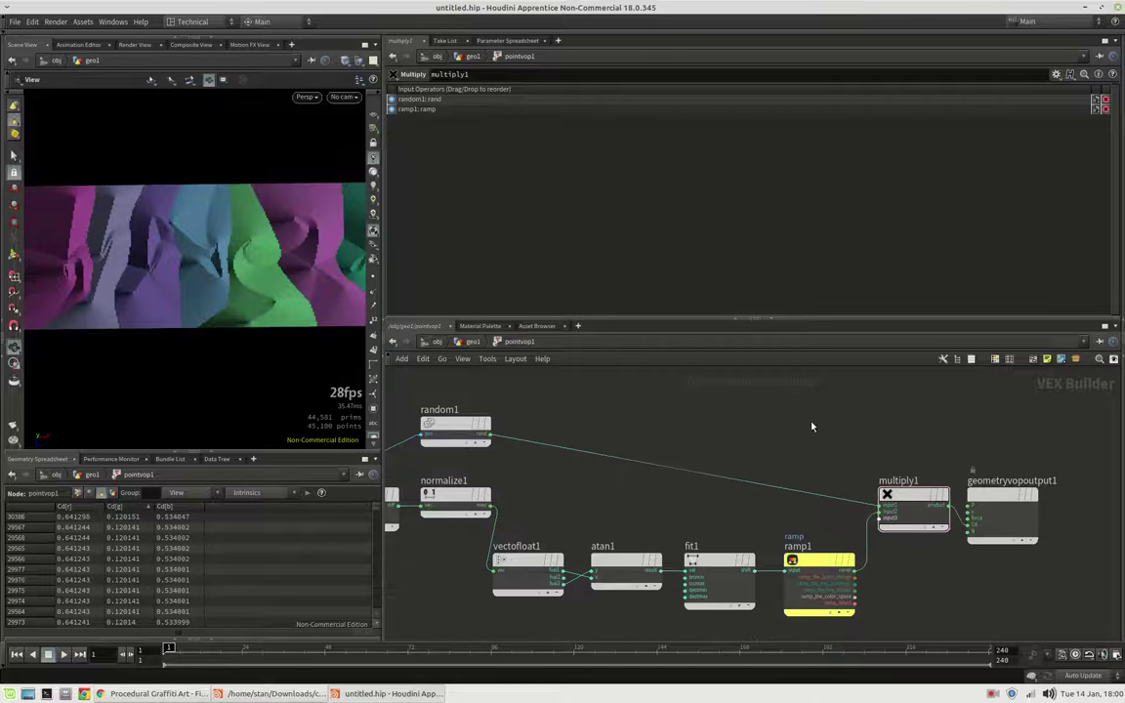
pyautogui.press('h')
pyautogui.scroll(3, 736, 416)
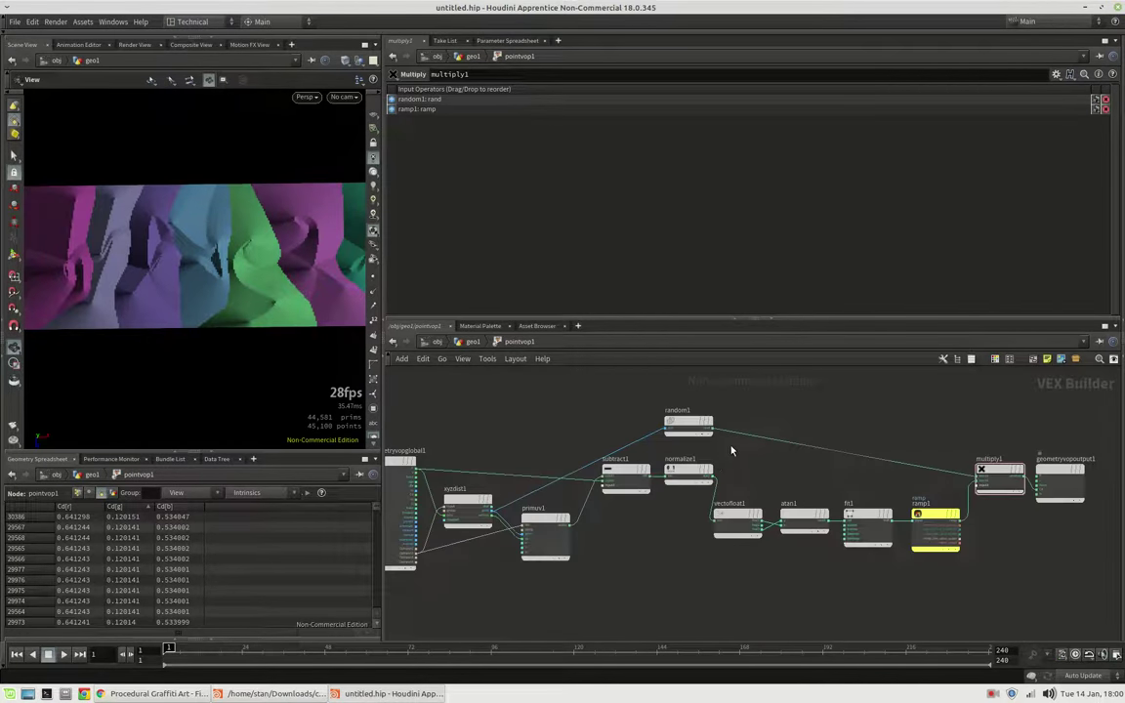
pyautogui.moveTo(744, 450); pyautogui.dragTo(765, 445, button='middle')
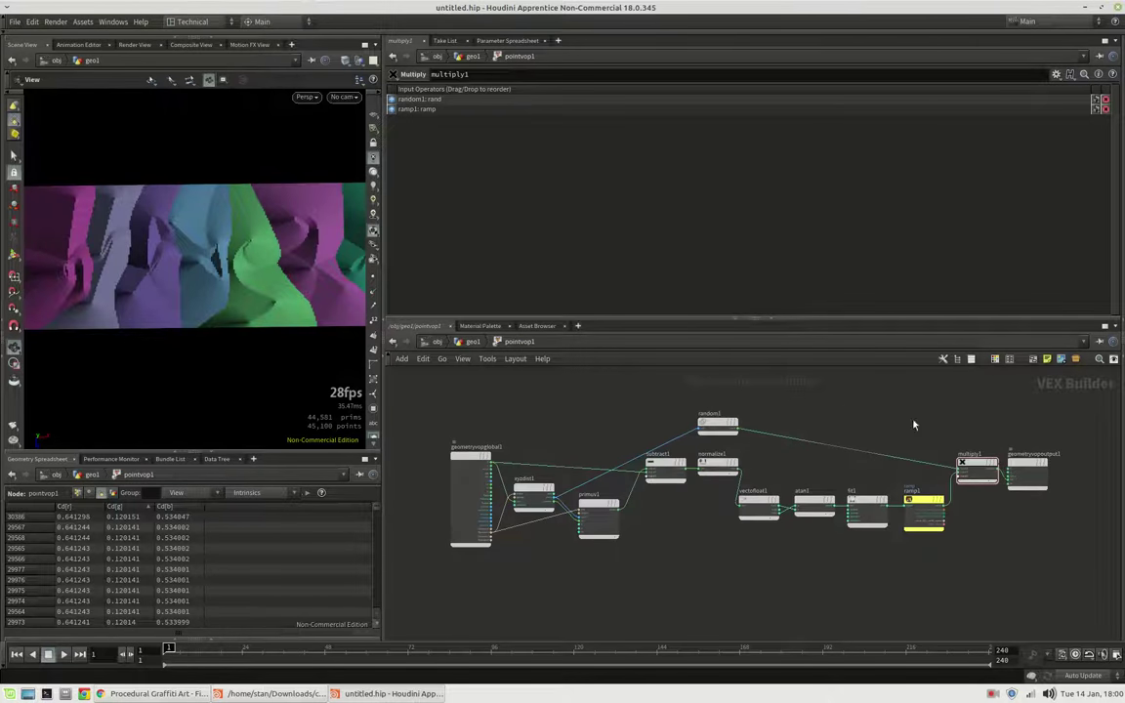
pyautogui.scroll(2, 812, 431)
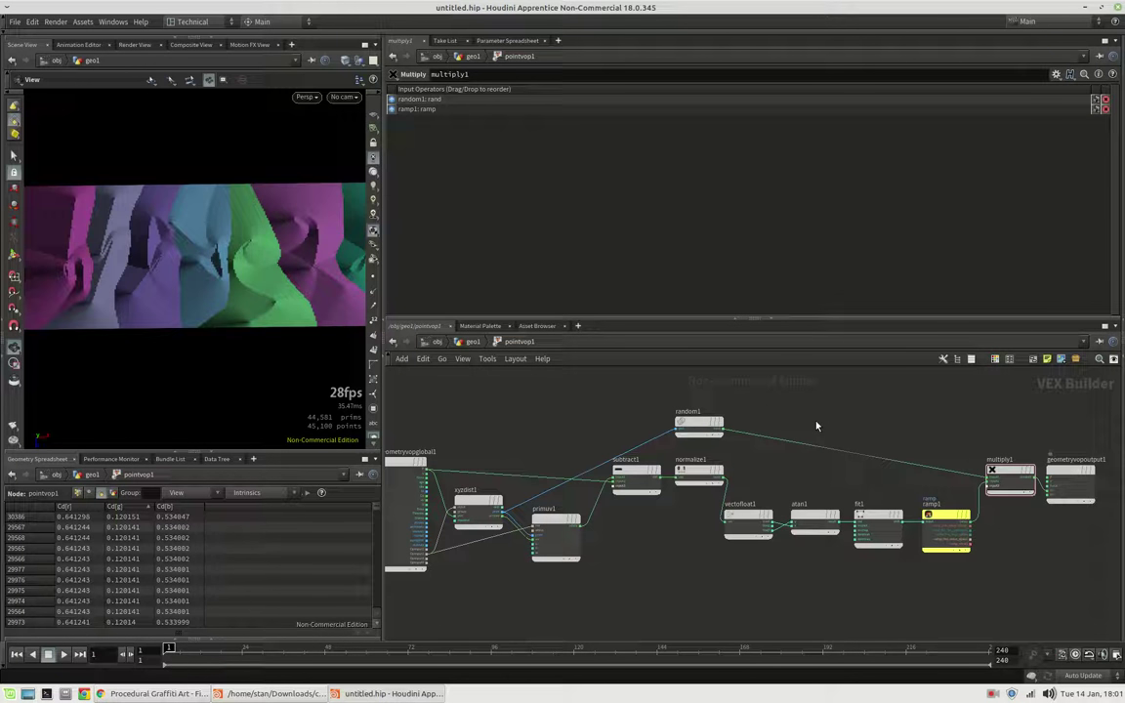
# Return to the geo1 level and set grid2 to 1100 rows and 4100 columns
pyautogui.press('u')
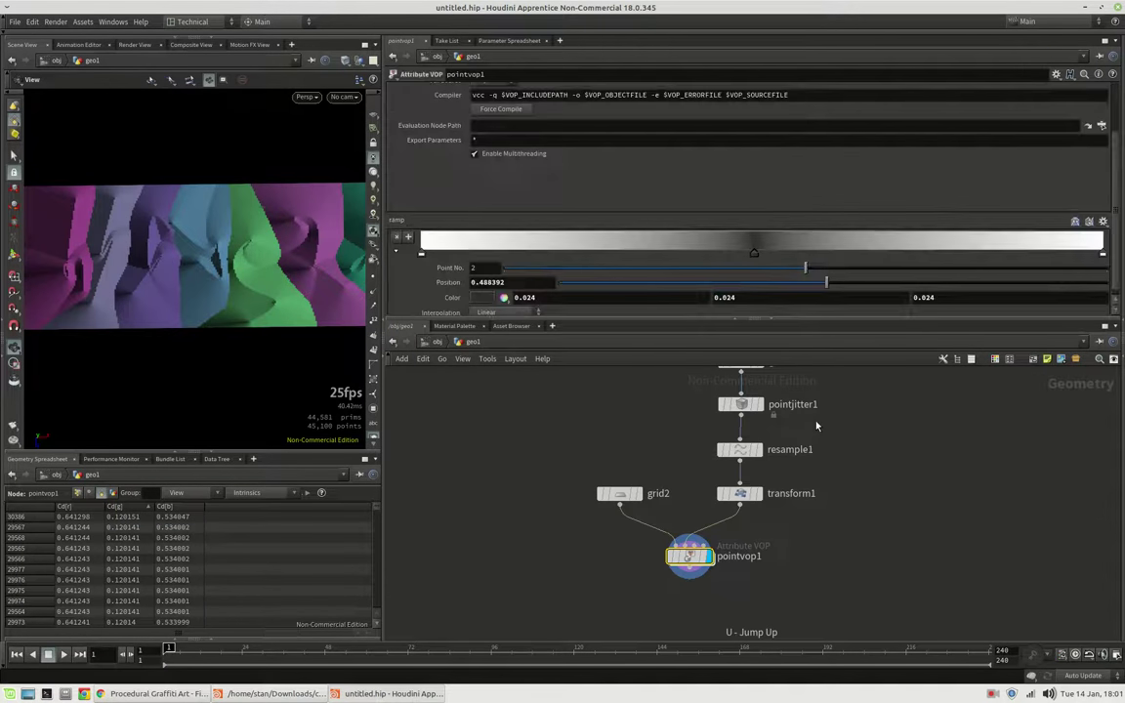
pyautogui.click(626, 495)
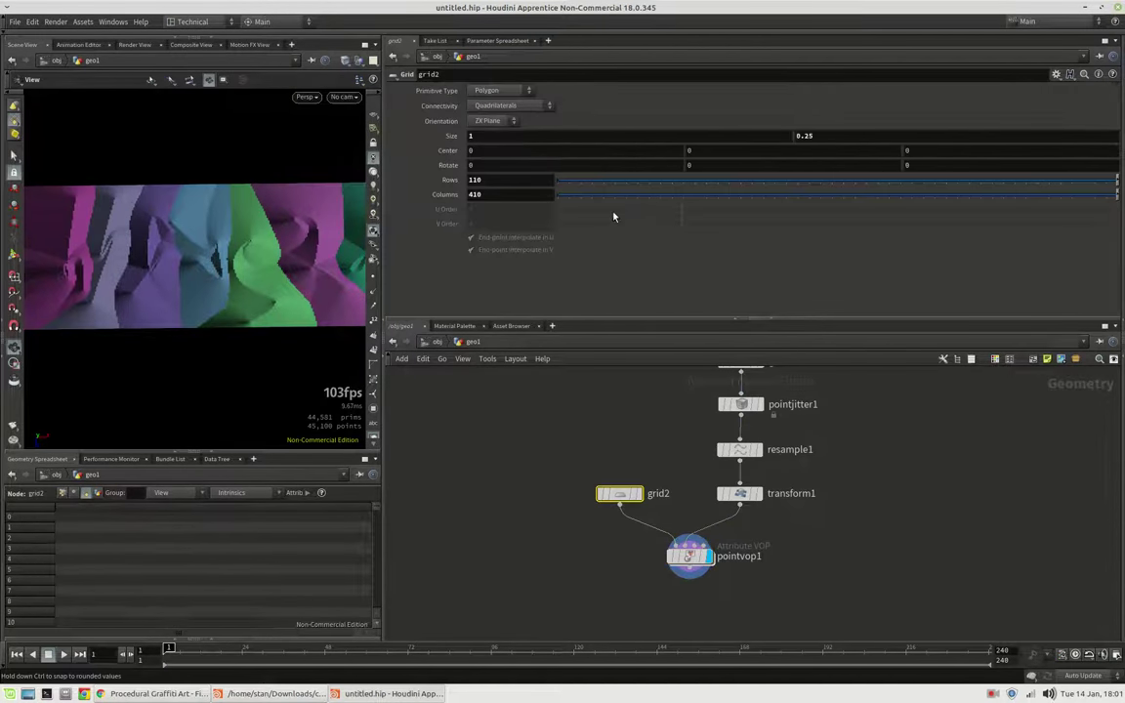
pyautogui.click(490, 180)
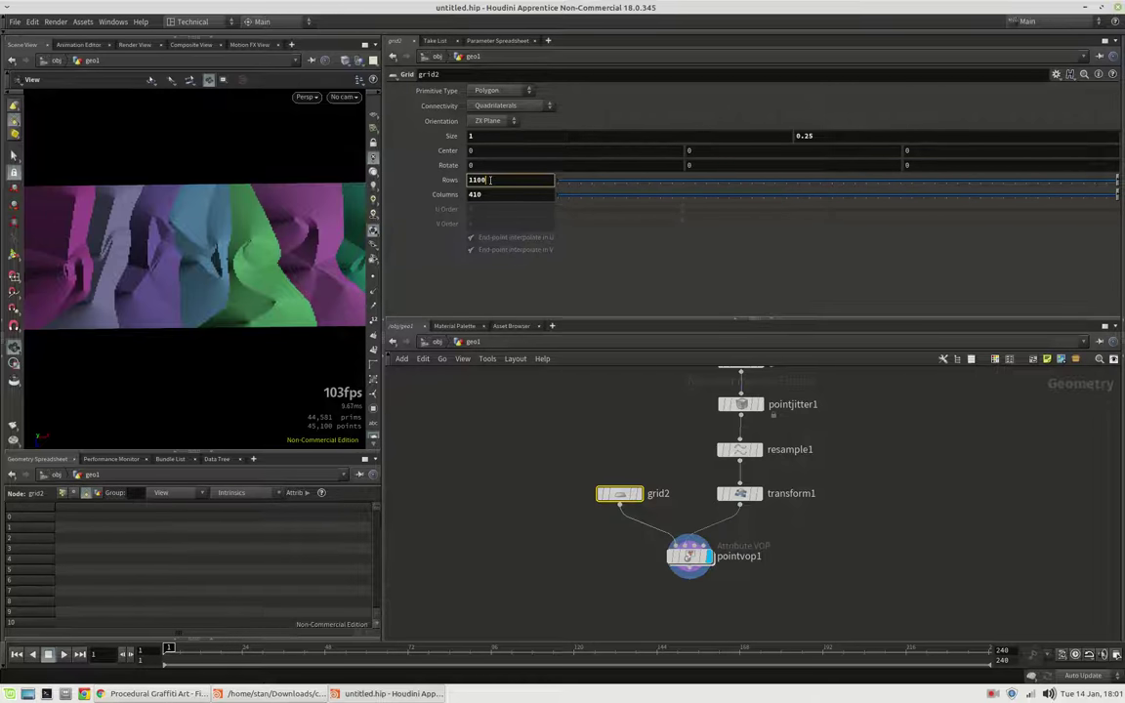
pyautogui.write('0')
pyautogui.press('Tab')
pyautogui.press('Return')
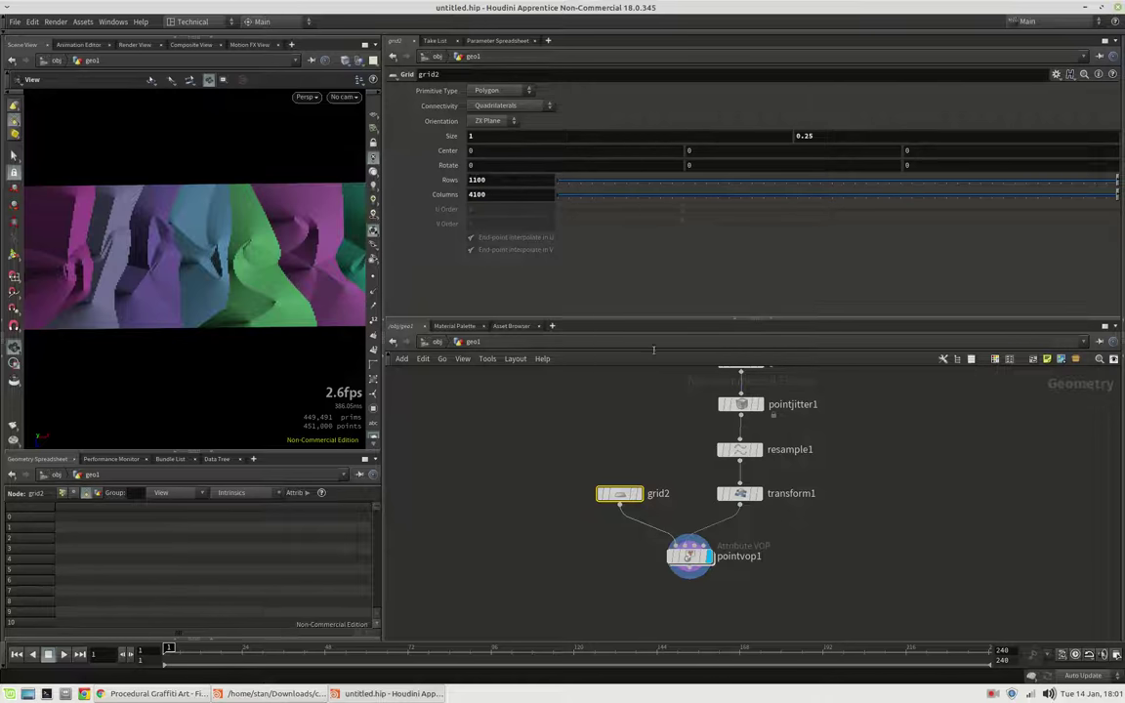
# Change pointjitter1's Seed to 5.75 for a different curve variation
pyautogui.click(742, 407)
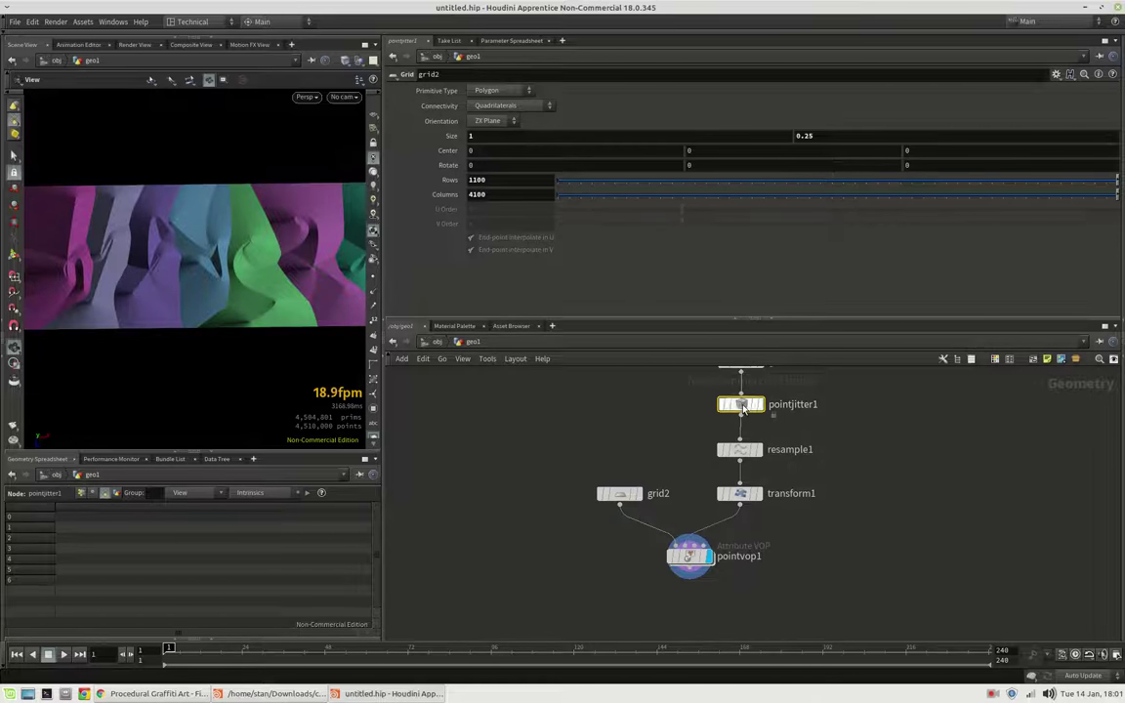
pyautogui.moveTo(700, 154); pyautogui.dragTo(869, 150)
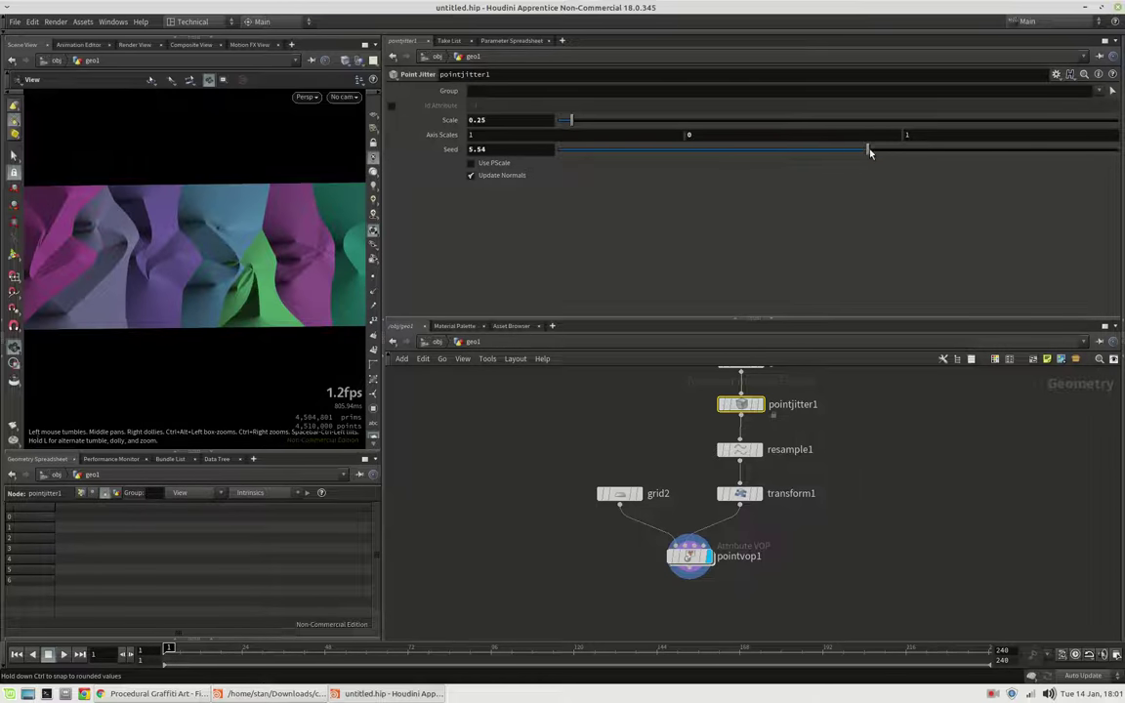
pyautogui.moveTo(870, 153); pyautogui.dragTo(878, 150)
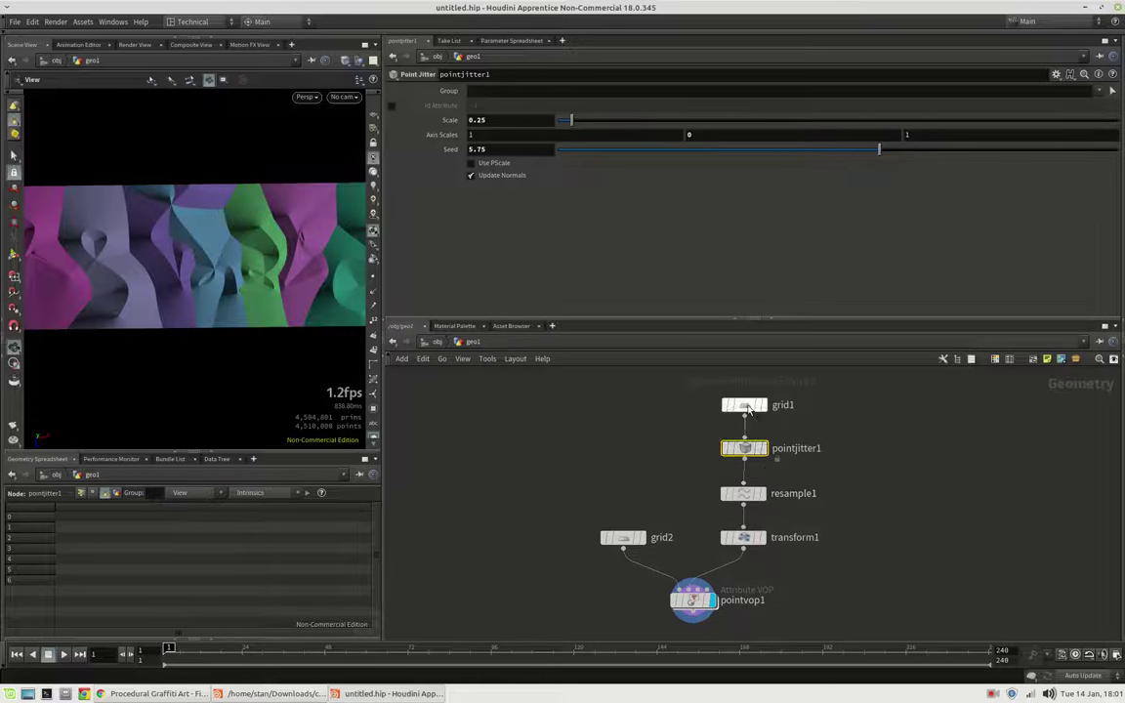
# Set grid1 to 5 rows and 8 columns
pyautogui.click(748, 410)
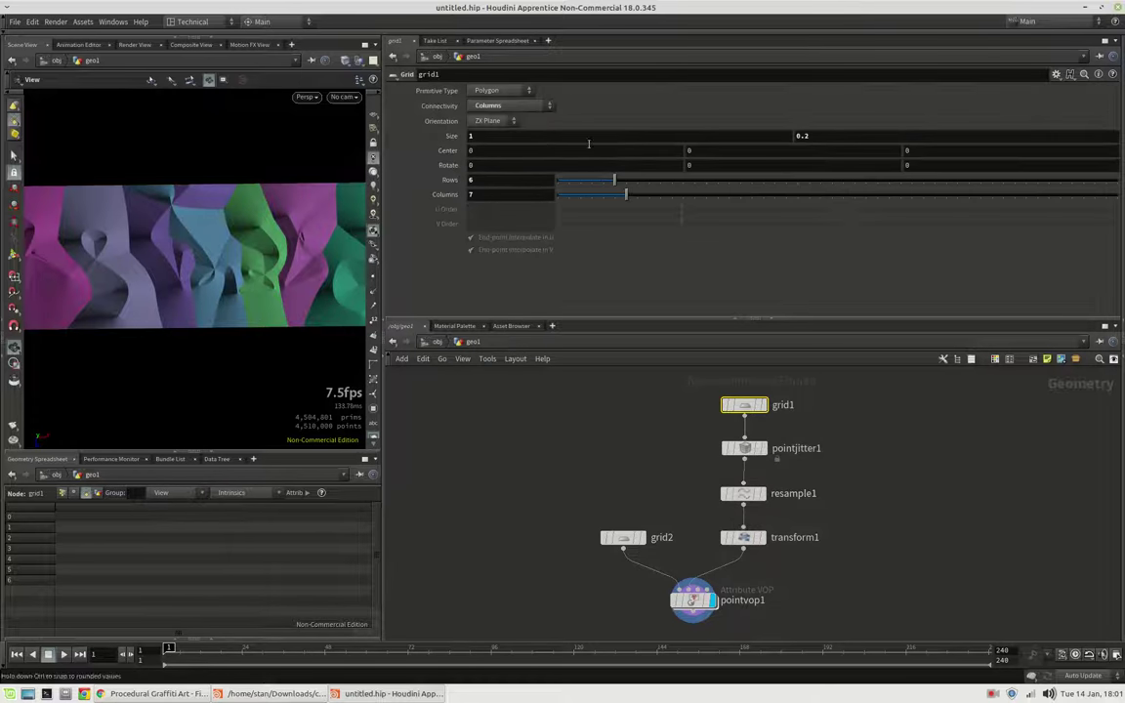
pyautogui.click(501, 193)
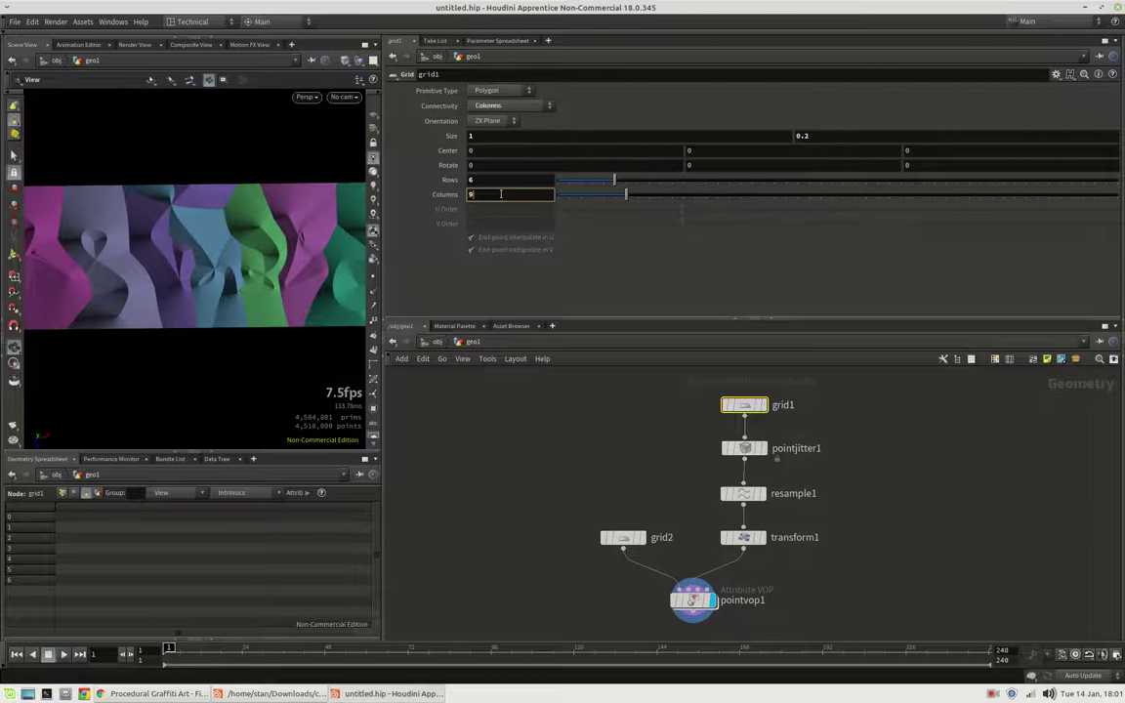
pyautogui.press('Return')
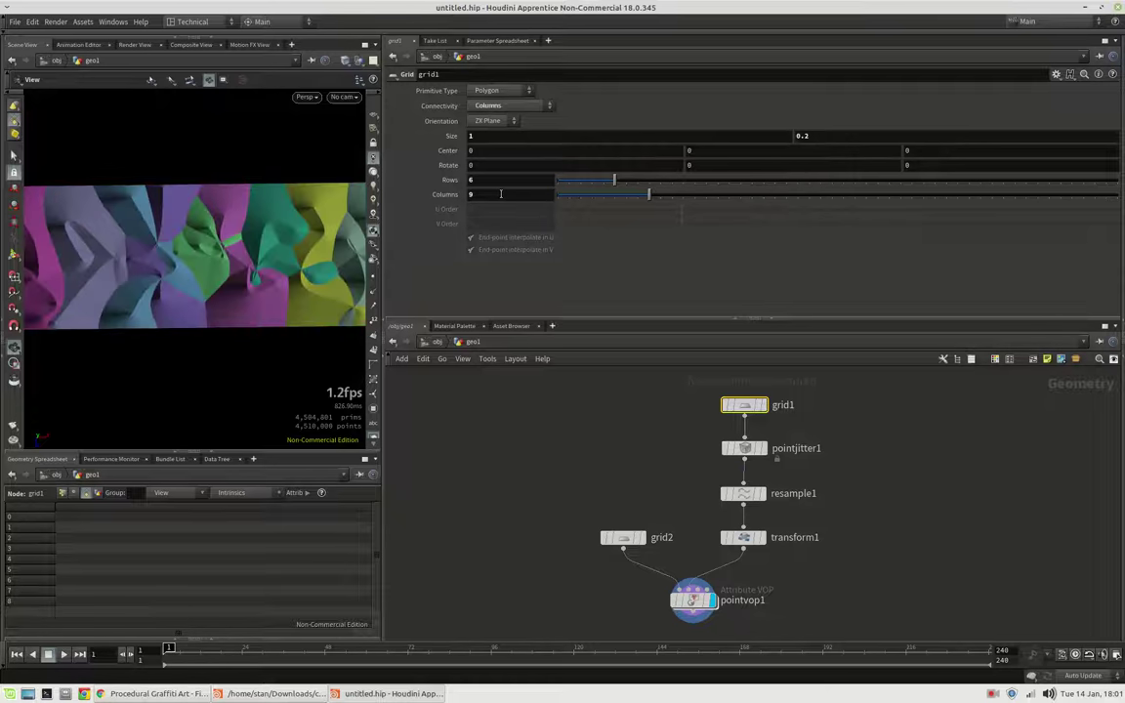
pyautogui.click(503, 181)
pyautogui.press('Return')
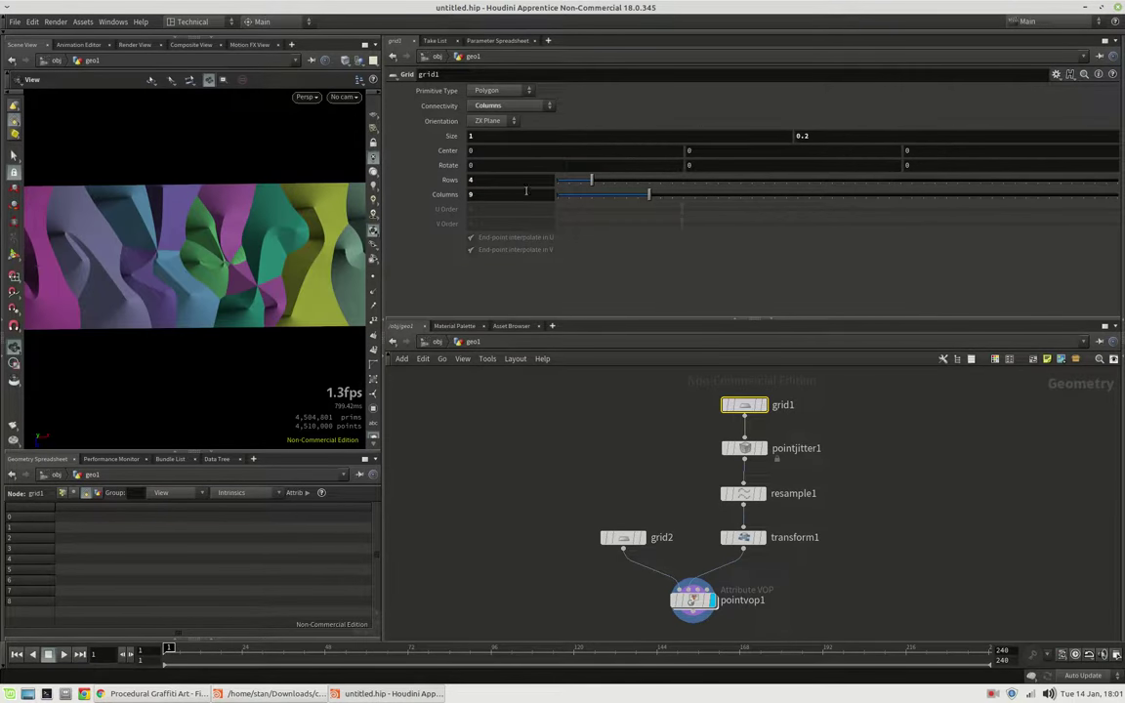
pyautogui.click(640, 198)
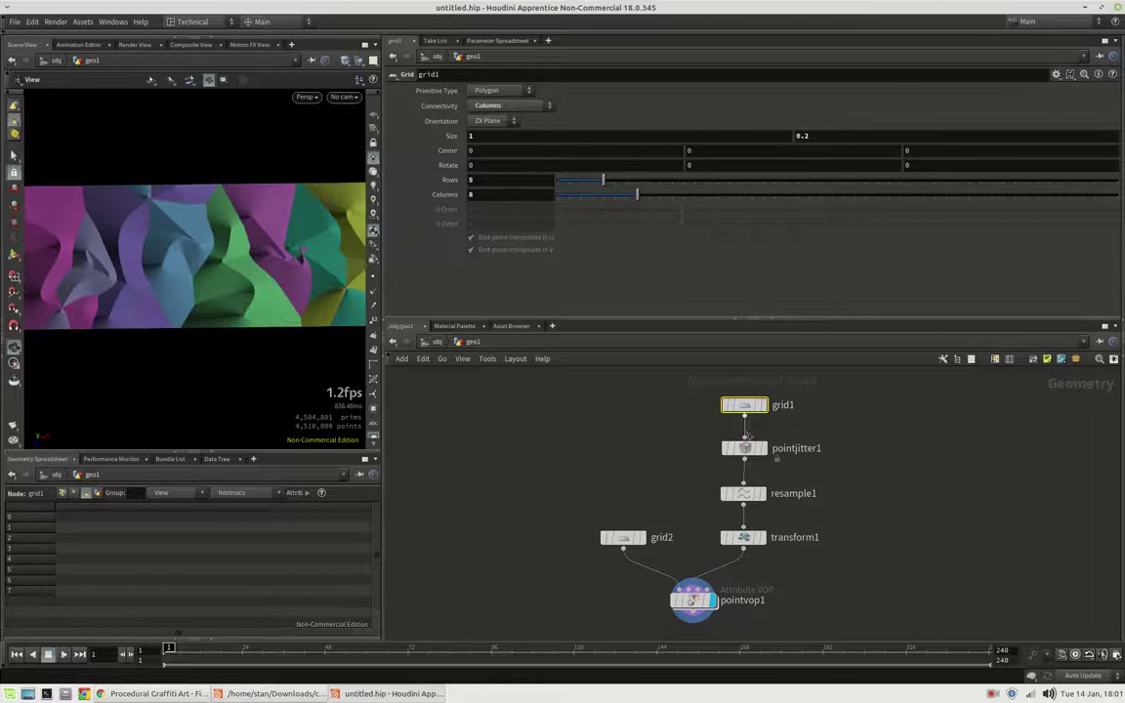
# Reduce transform1's Uniform Scale to 0.38
pyautogui.click(745, 496)
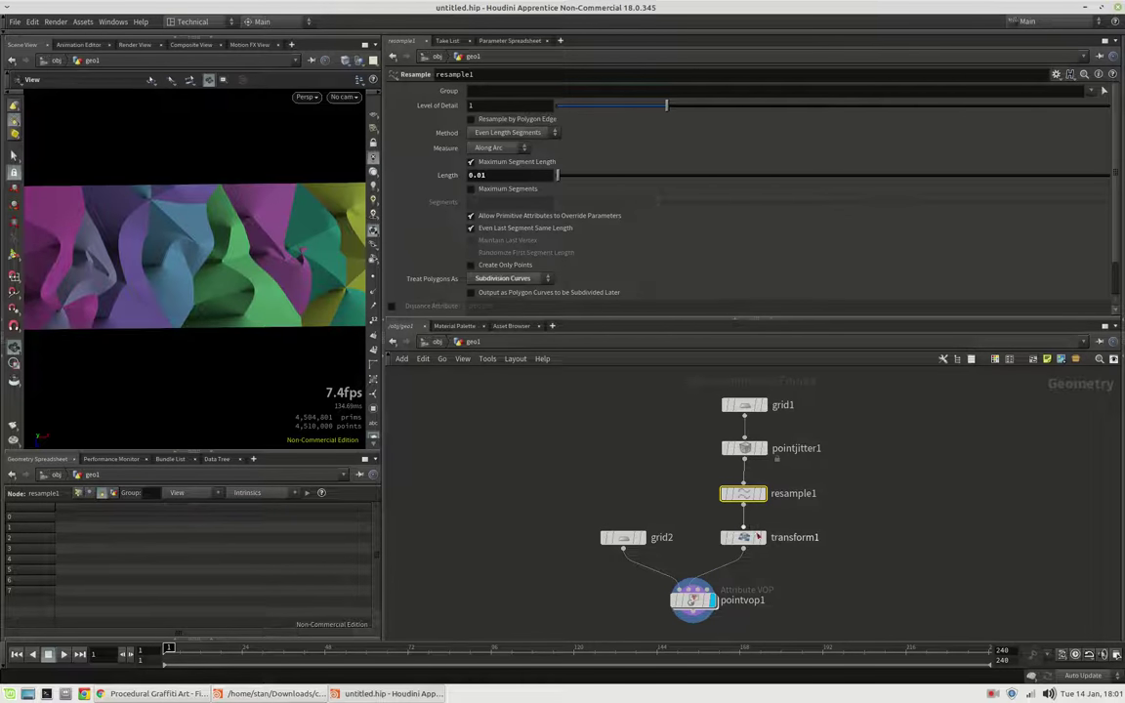
pyautogui.click(752, 537)
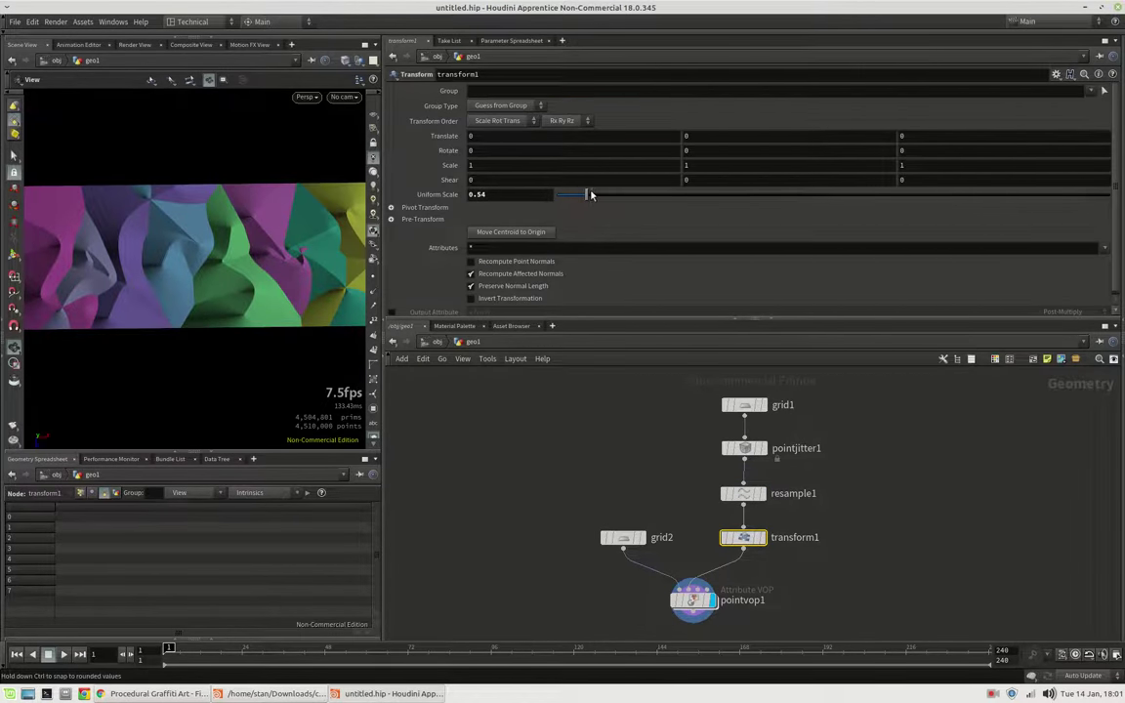
pyautogui.moveTo(579, 197); pyautogui.dragTo(577, 199)
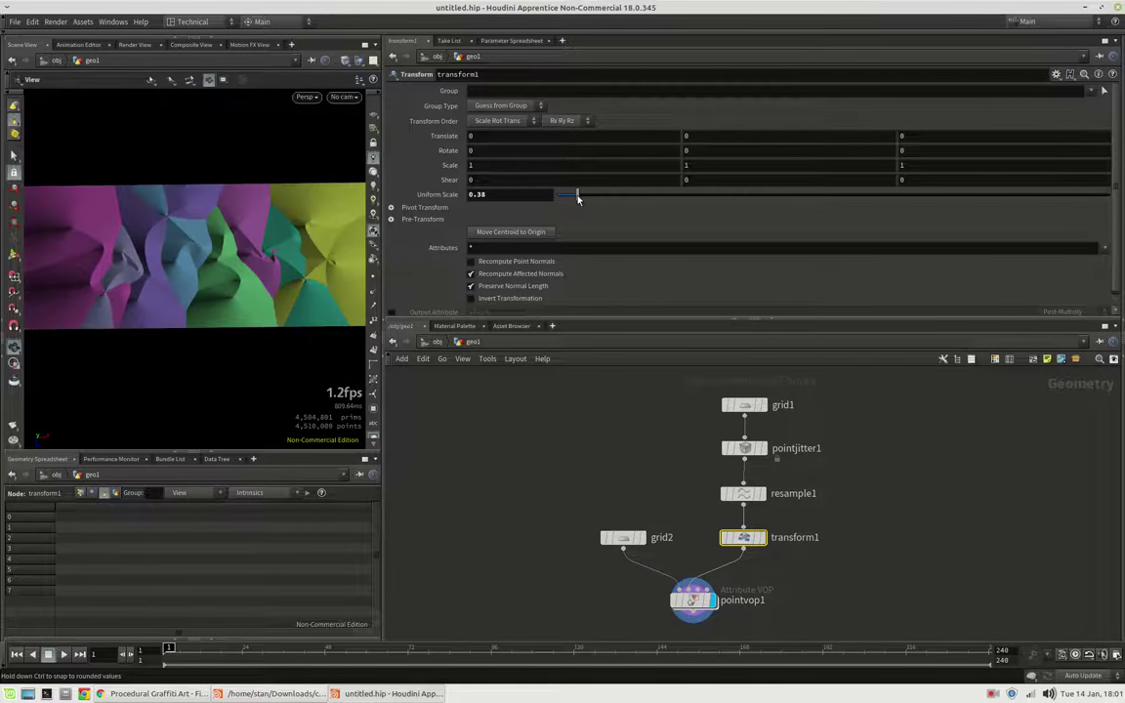
# Rename the pointvop1 node as primvop
pyautogui.moveTo(775, 575); pyautogui.dragTo(786, 470, button='middle')
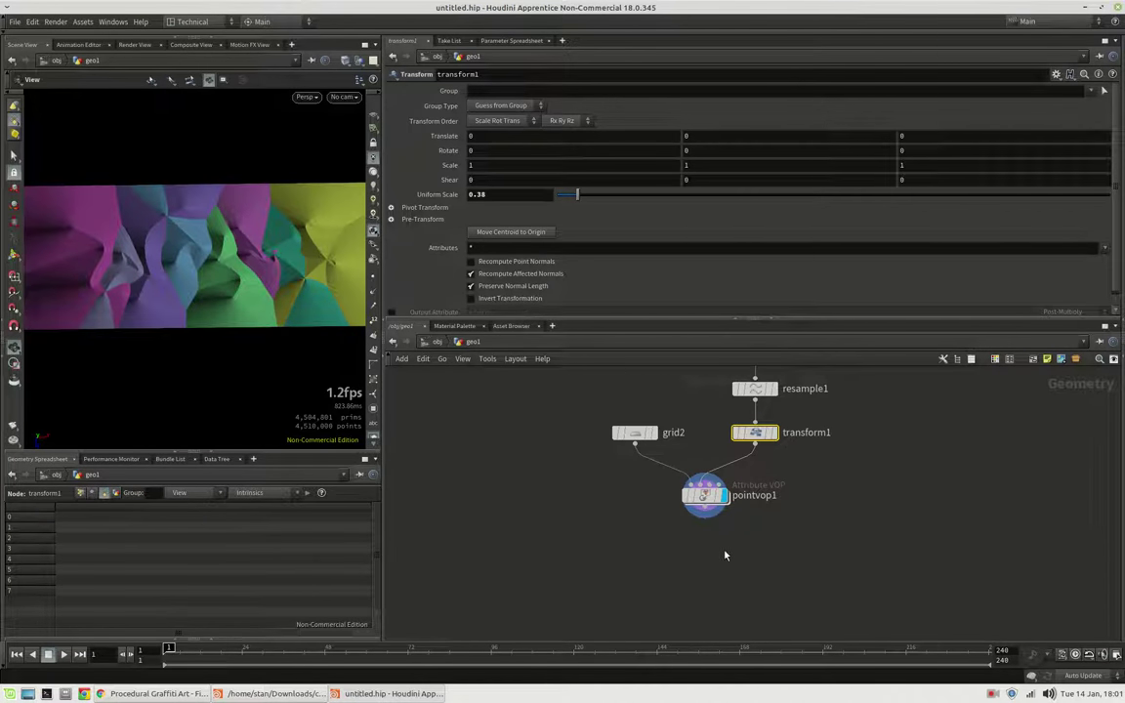
pyautogui.scroll(3, 724, 556)
pyautogui.doubleClick(754, 472)
pyautogui.write('p')
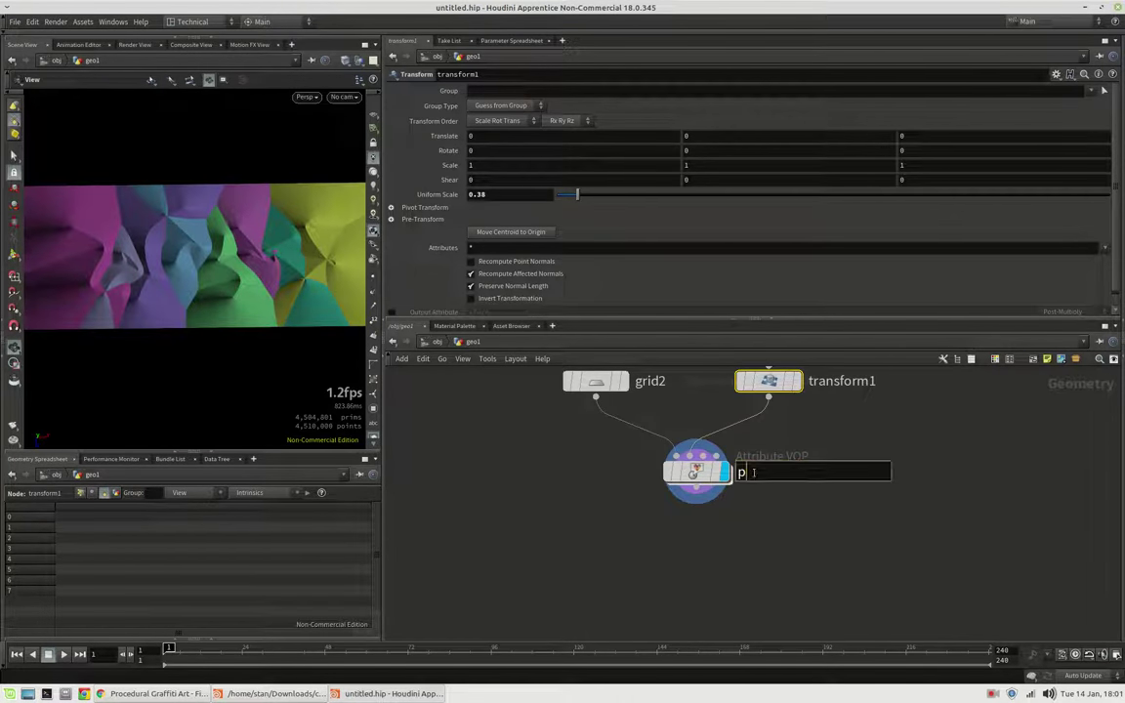
pyautogui.write('rimvop')
pyautogui.press('Return')
pyautogui.click(834, 499)
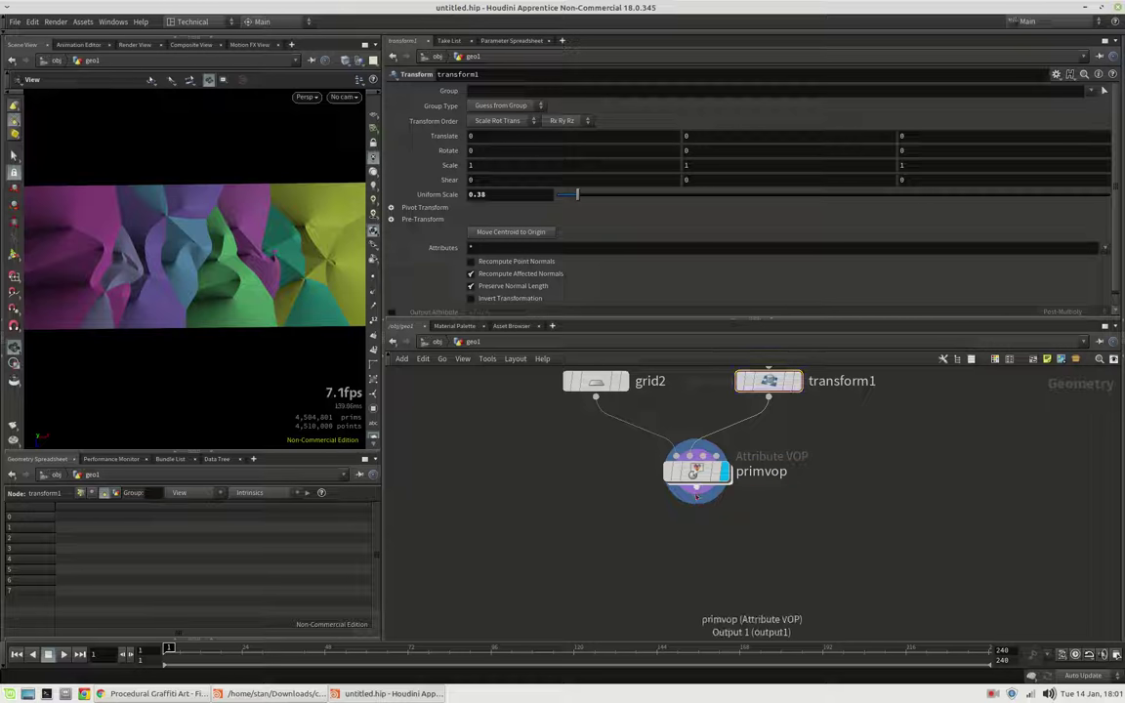
# Add a Primitive Split node fed by primvop's output and place it below that node
pyautogui.moveTo(265, 216); pyautogui.dragTo(290, 217, button='right')
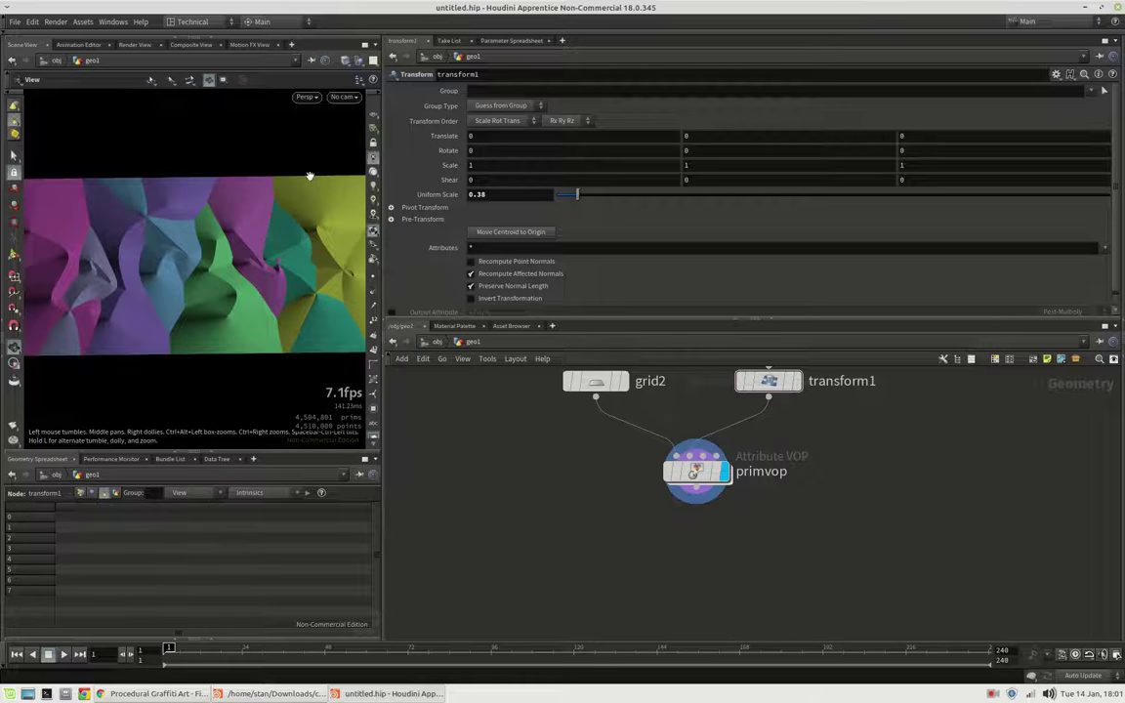
pyautogui.press('Tab')
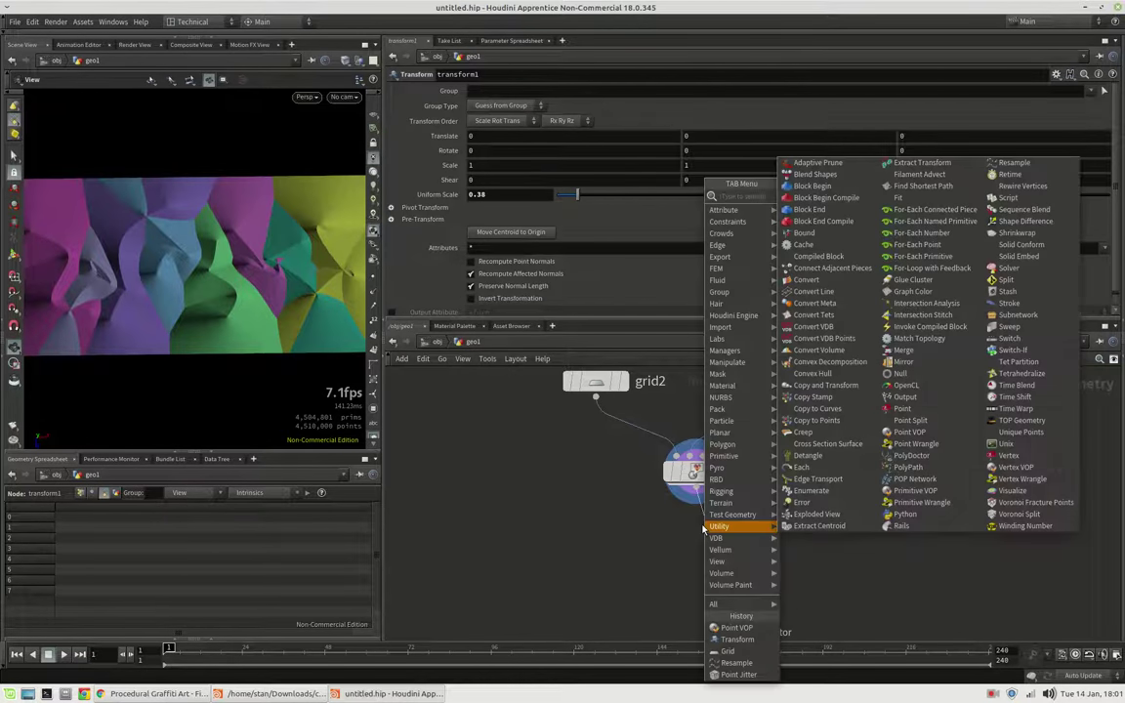
pyautogui.write('prims')
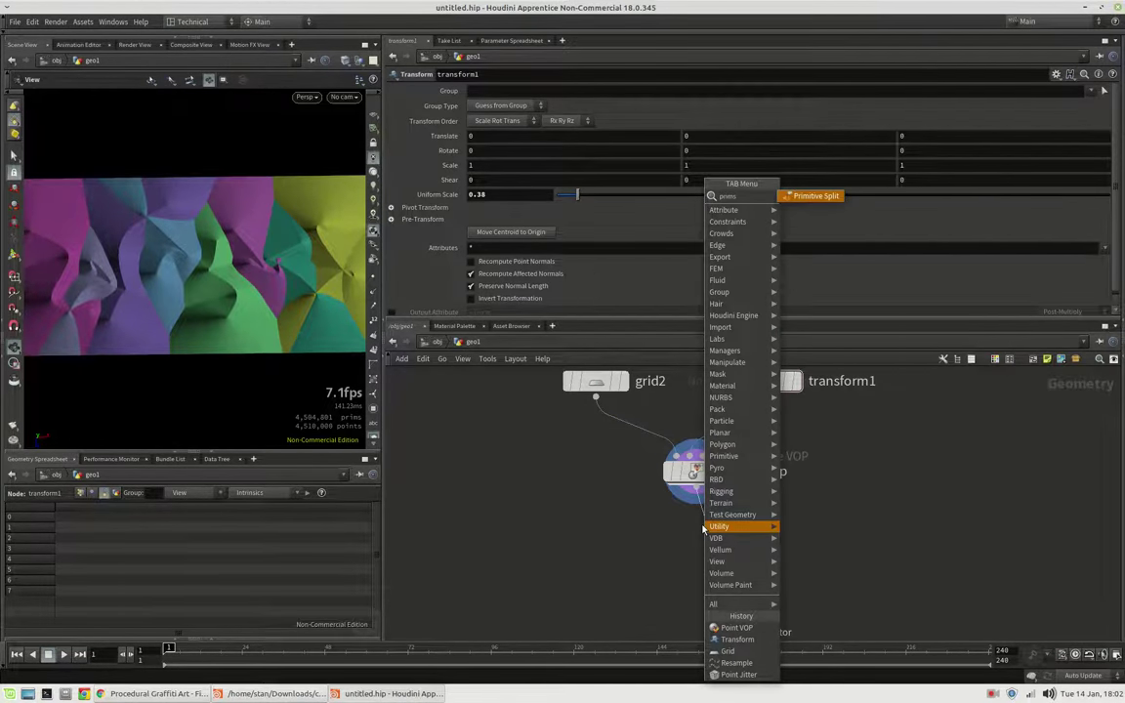
pyautogui.press('Return')
pyautogui.click(709, 539)
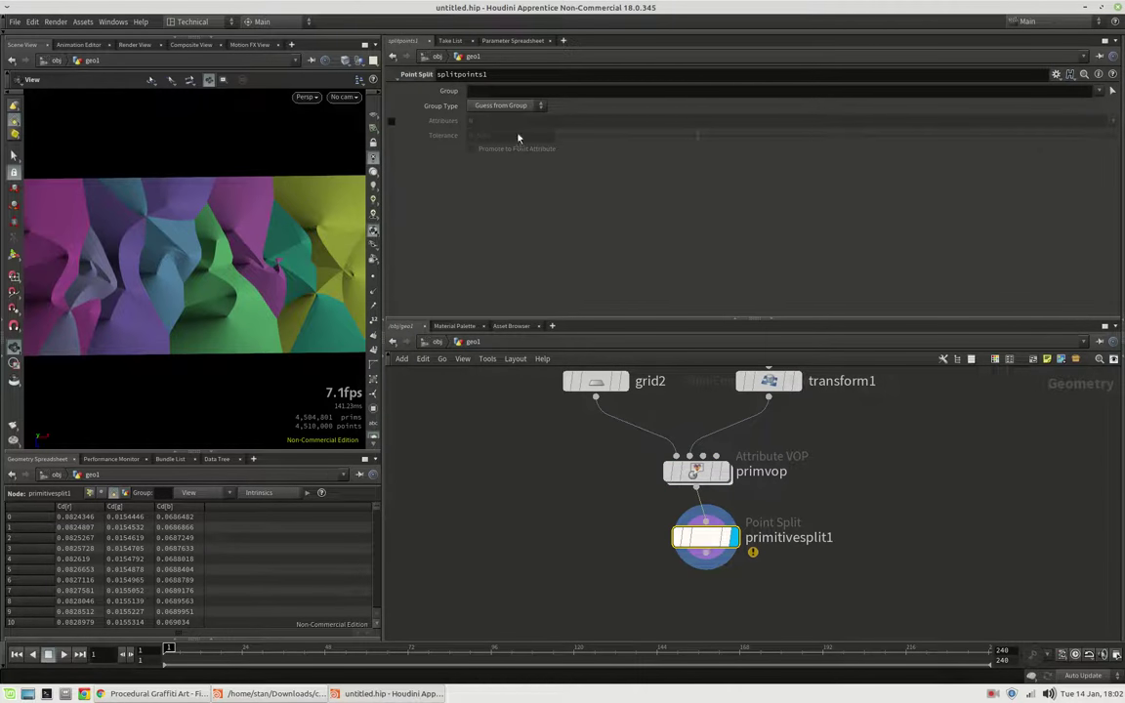
# Configure primitivesplit1 with Group Type Primitives, the Cd attribute and a Tolerance of 0.02
pyautogui.click(524, 107)
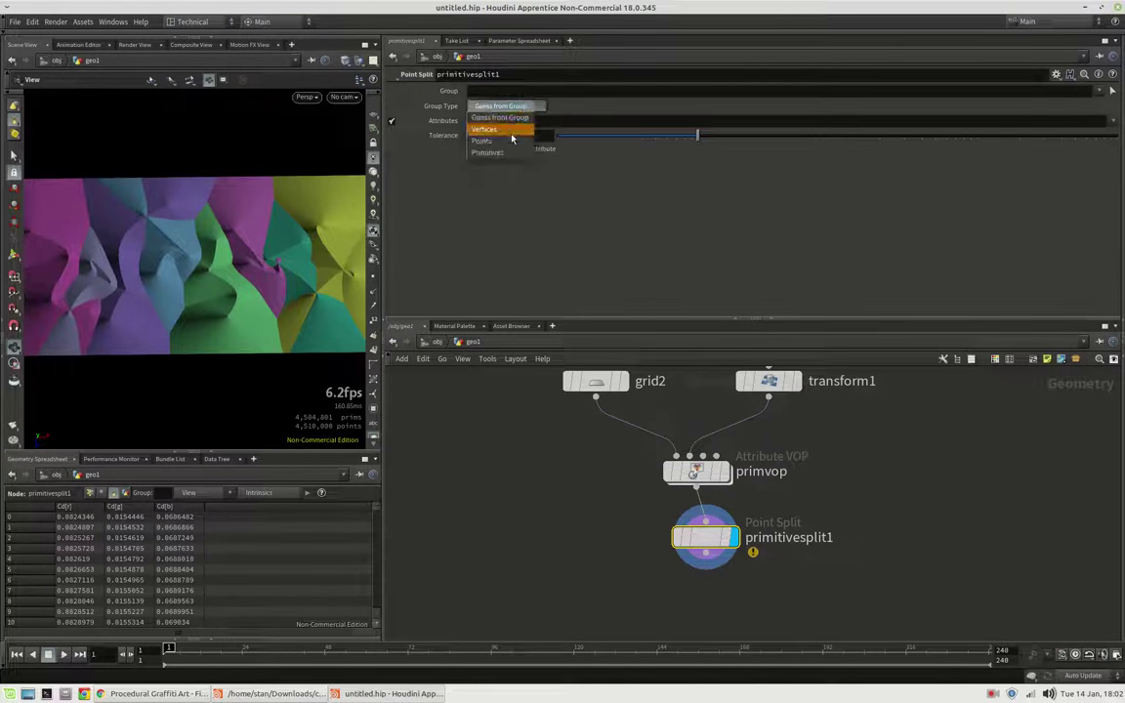
pyautogui.click(470, 125)
pyautogui.doubleClick(492, 121)
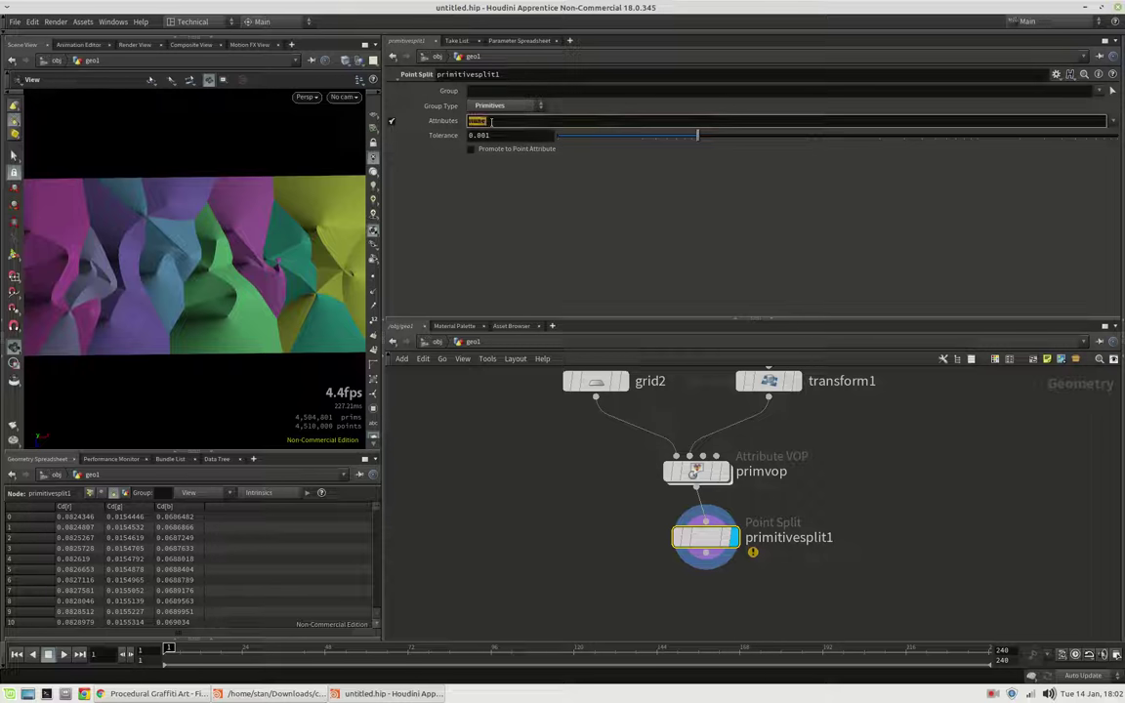
pyautogui.write('Cd')
pyautogui.press('Return')
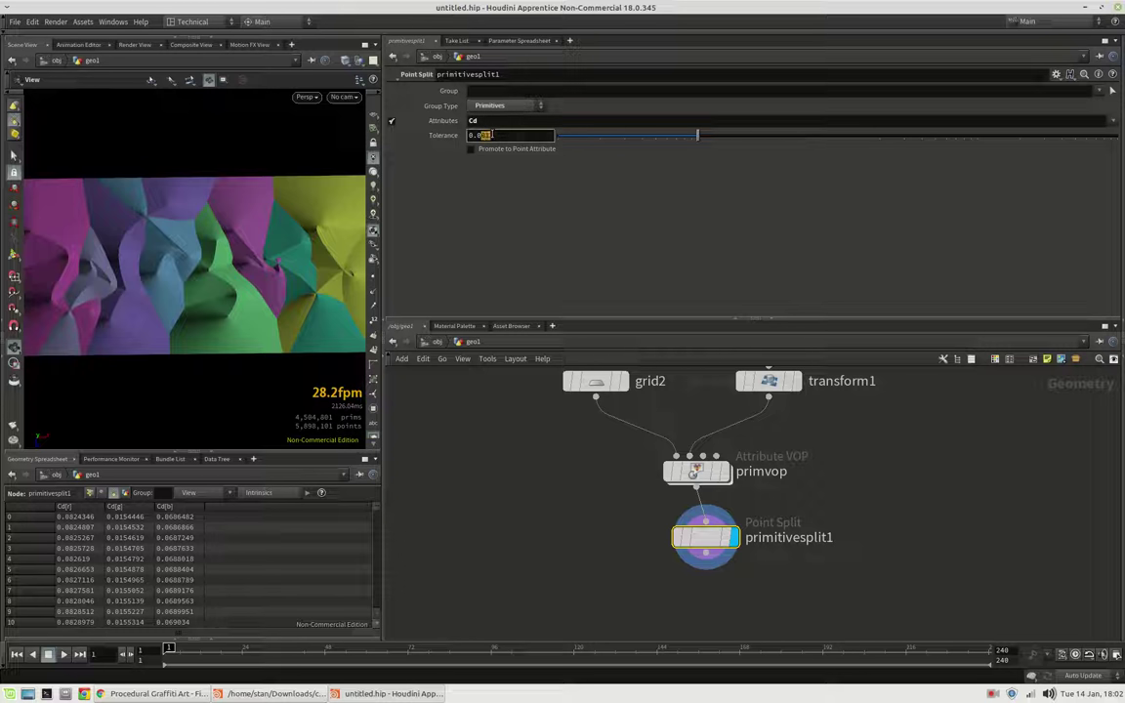
pyautogui.write('2')
pyautogui.press('Return')
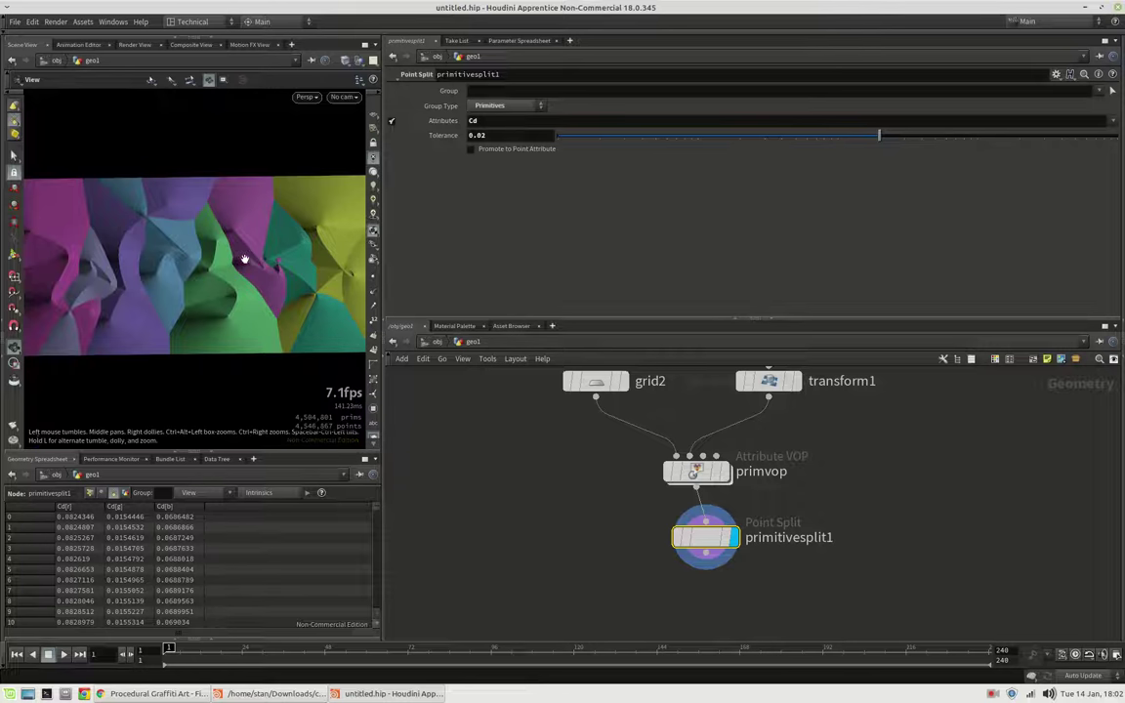
# Add an Exploded View node after primitivesplit1 and display its result
pyautogui.scroll(3, 219, 220)
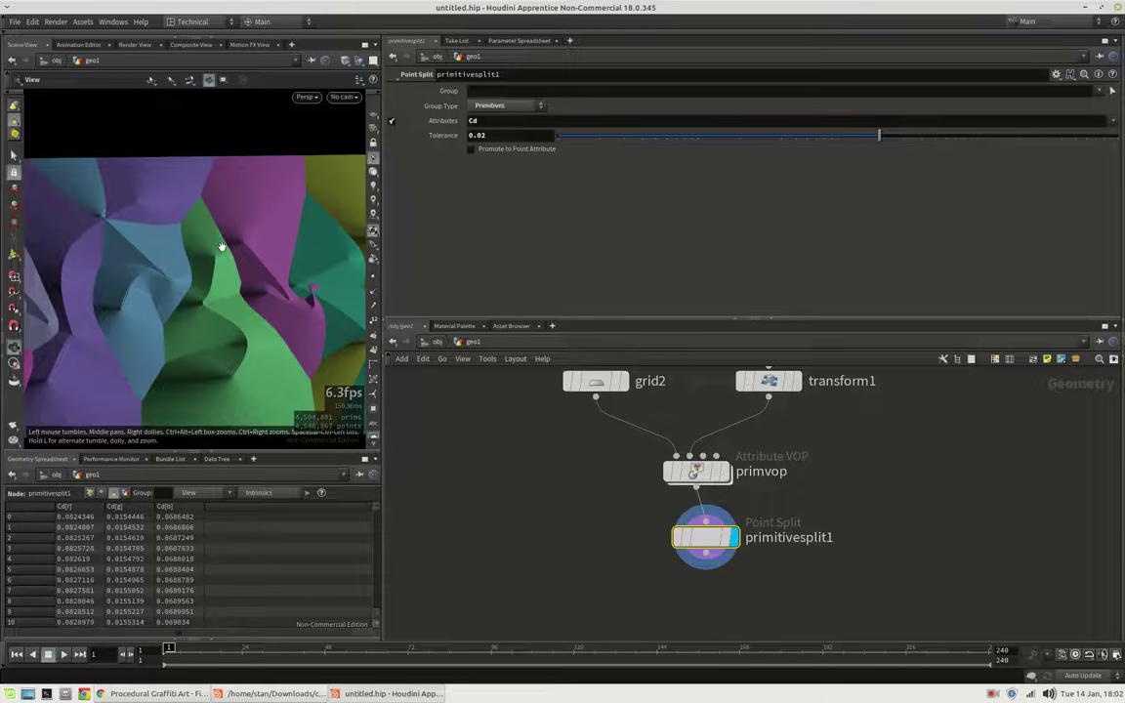
pyautogui.click(705, 553)
pyautogui.press('Tab')
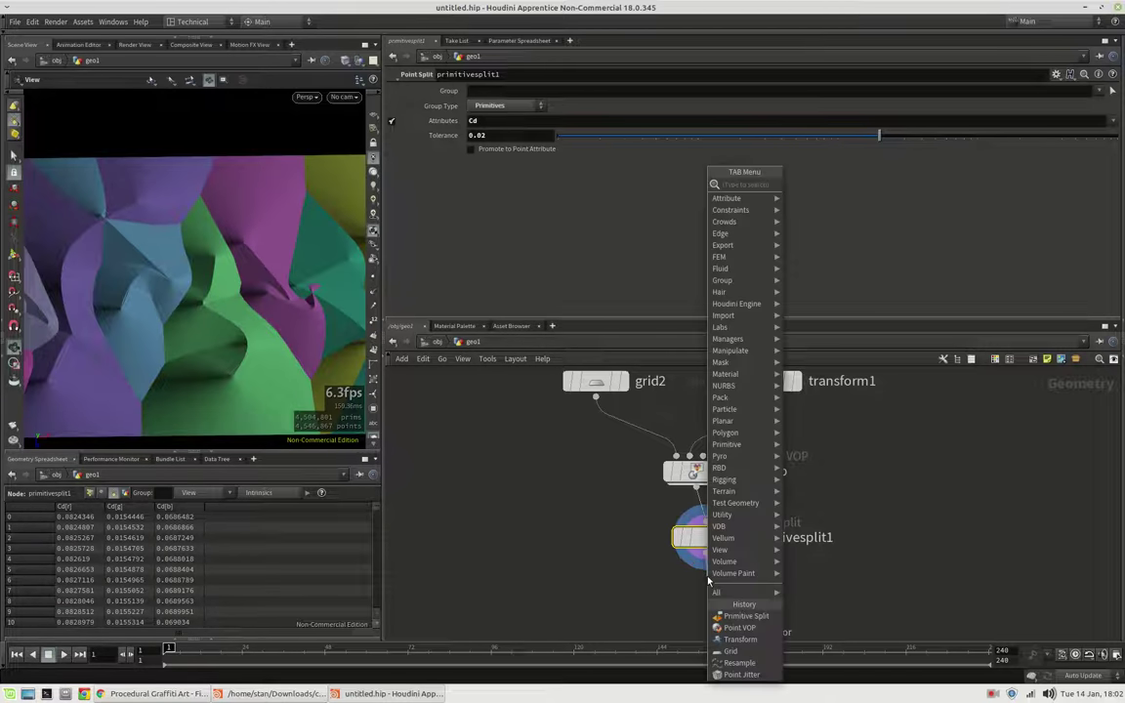
pyautogui.write('explod')
pyautogui.press('Return')
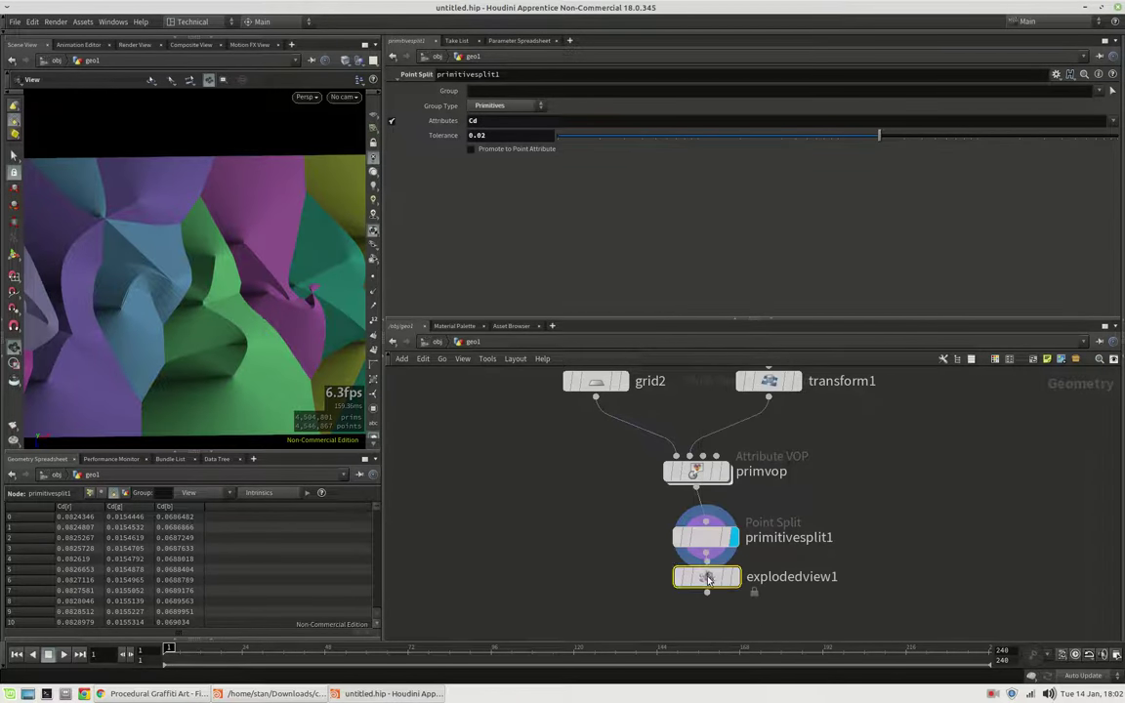
pyautogui.click(735, 603)
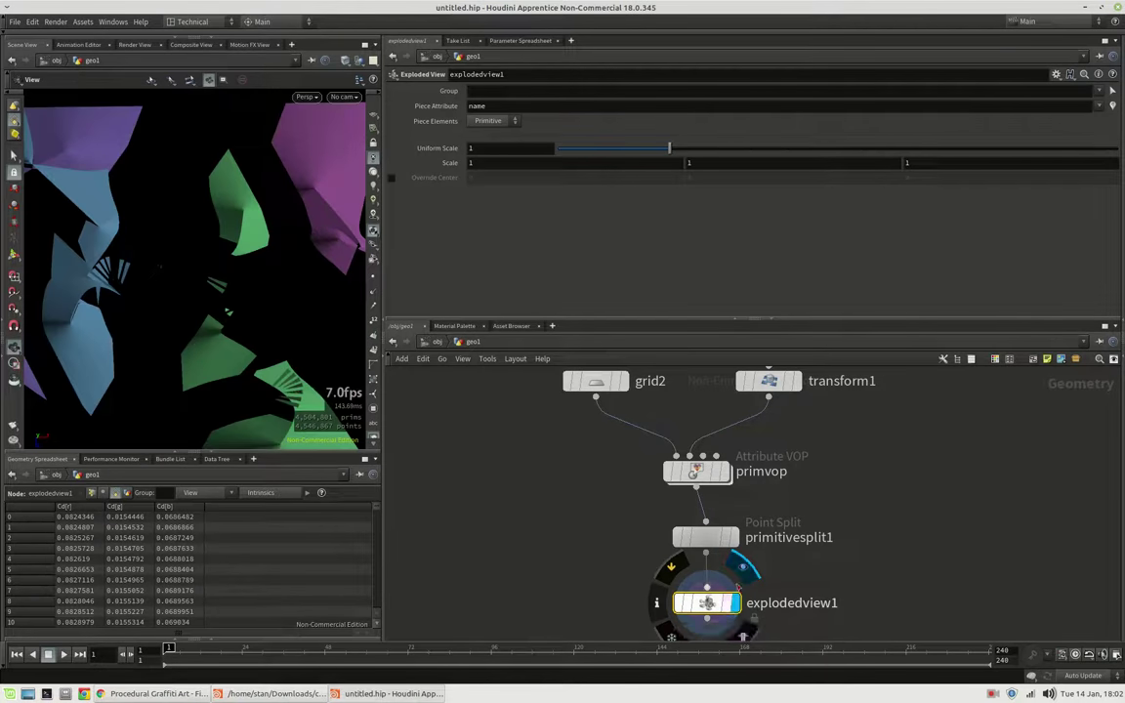
# Set explodedview1's Uniform Scale to 0.2 and check the gaps between the colored pieces
pyautogui.click(490, 149)
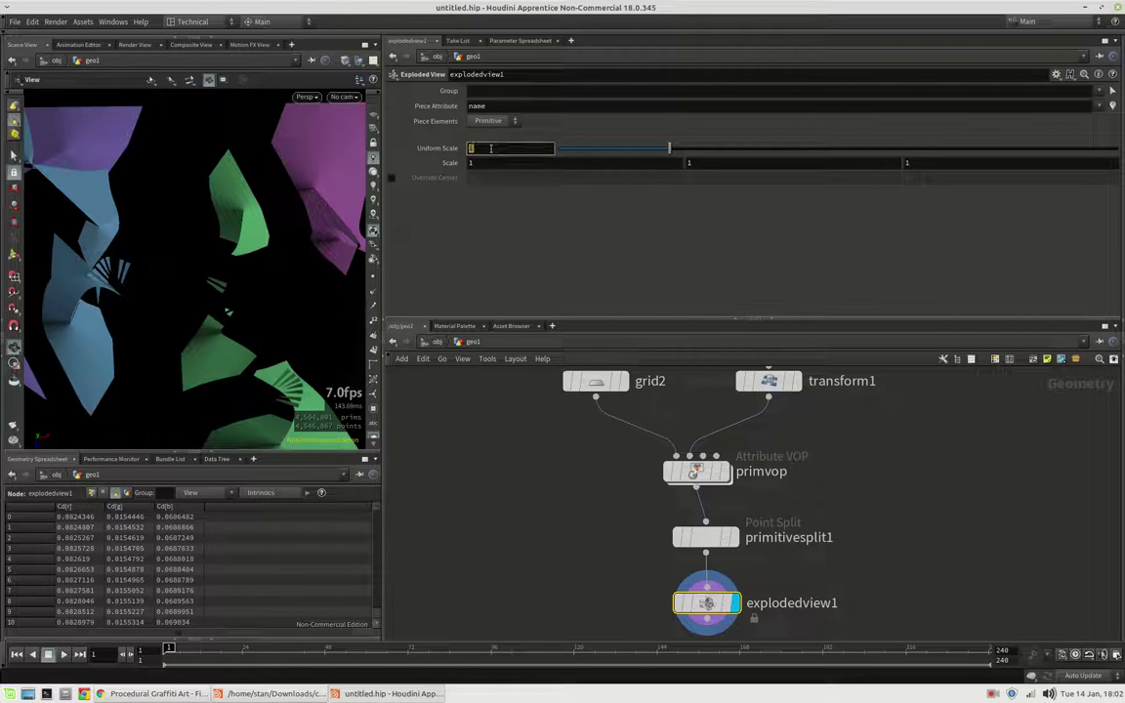
pyautogui.press('Return')
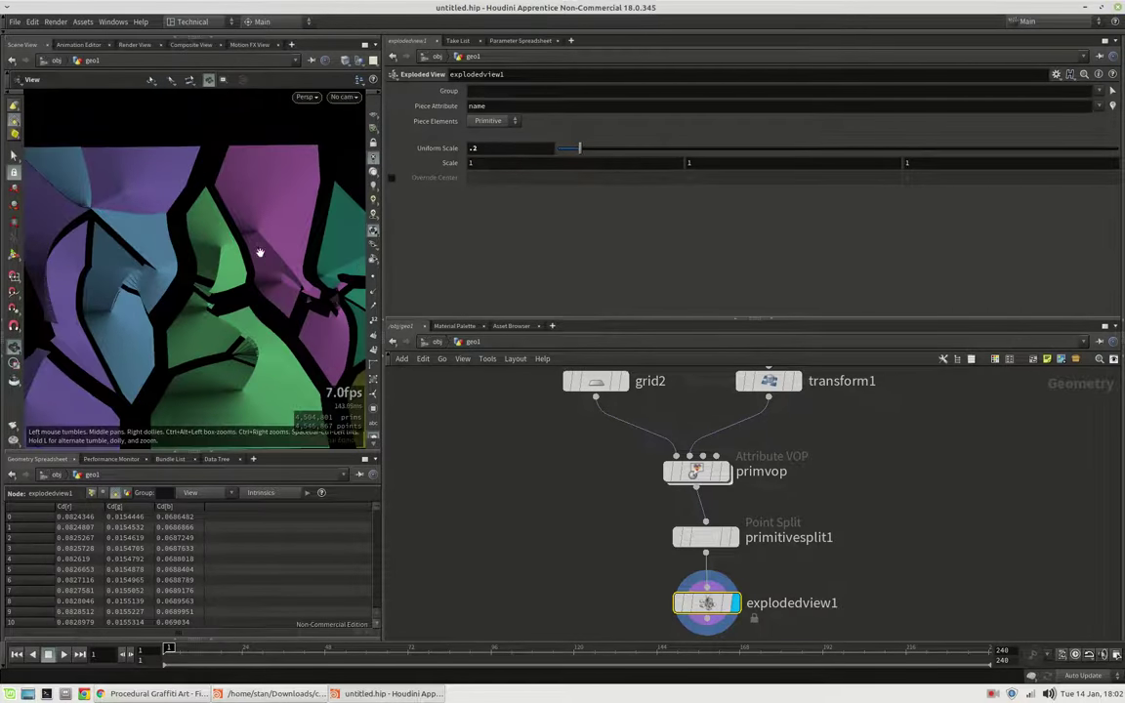
pyautogui.moveTo(237, 263); pyautogui.dragTo(176, 291, button='right')
pyautogui.moveTo(190, 280); pyautogui.dragTo(221, 266, button='middle')
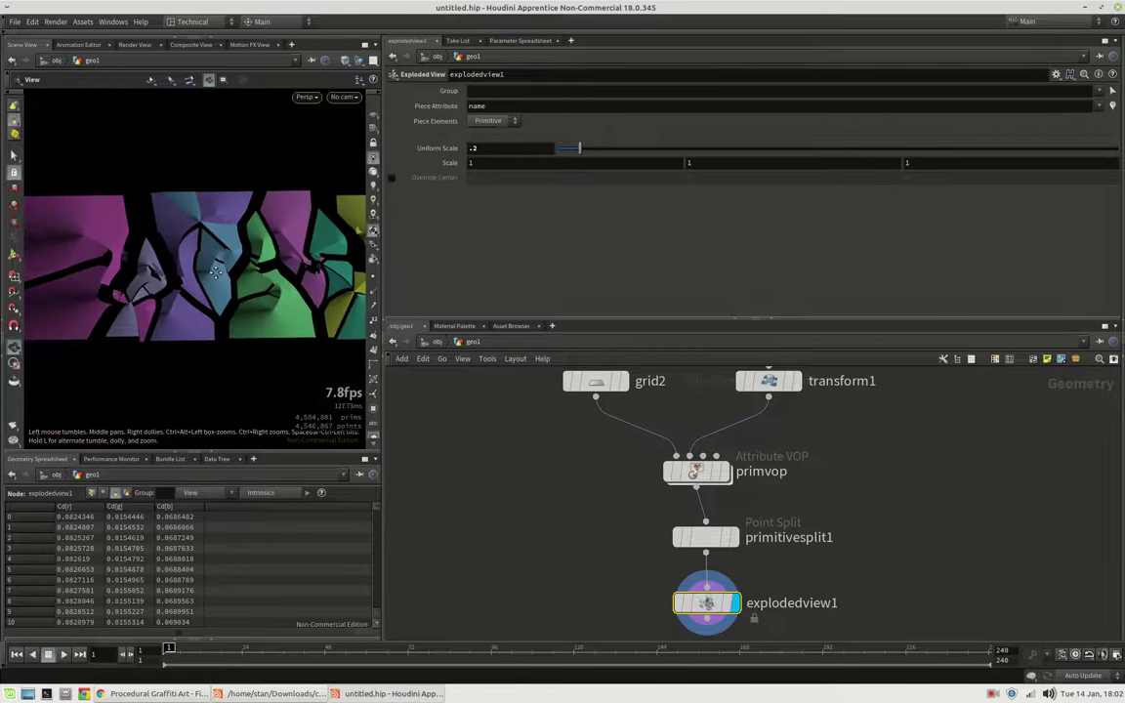
pyautogui.moveTo(201, 273); pyautogui.dragTo(189, 266, button='right')
pyautogui.moveTo(190, 265); pyautogui.dragTo(120, 263, button='middle')
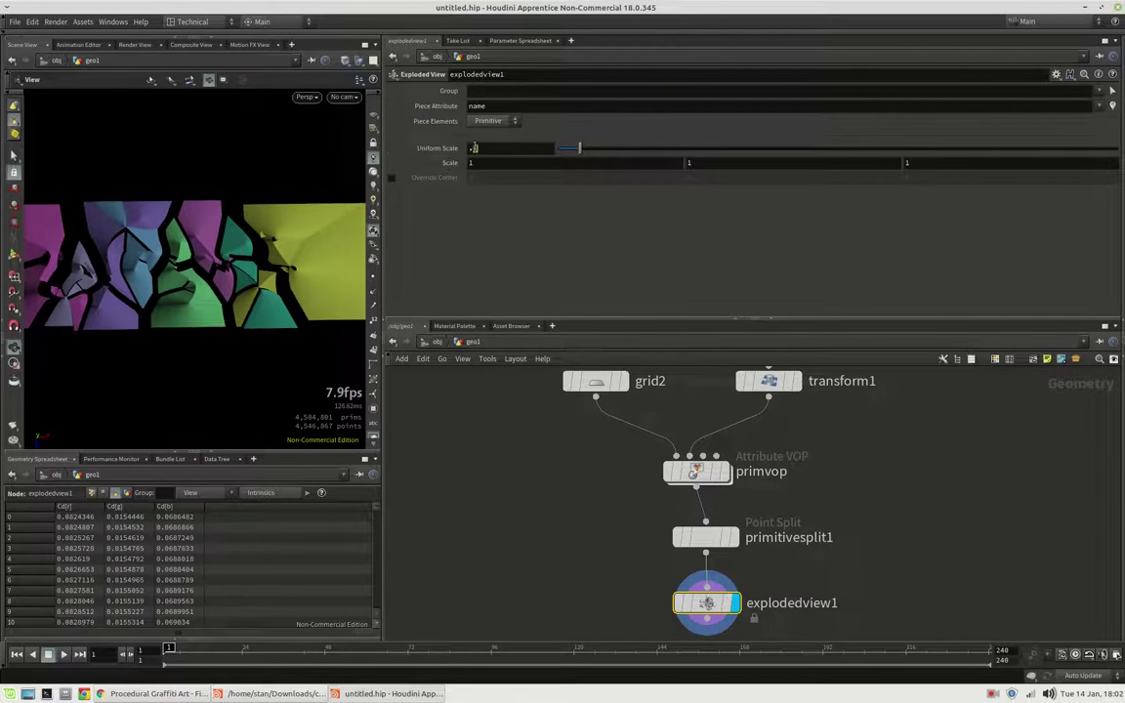
# Set explodedview1's Uniform Scale to 0.3
pyautogui.doubleClick(474, 149)
pyautogui.write('.3')
pyautogui.press('Return')
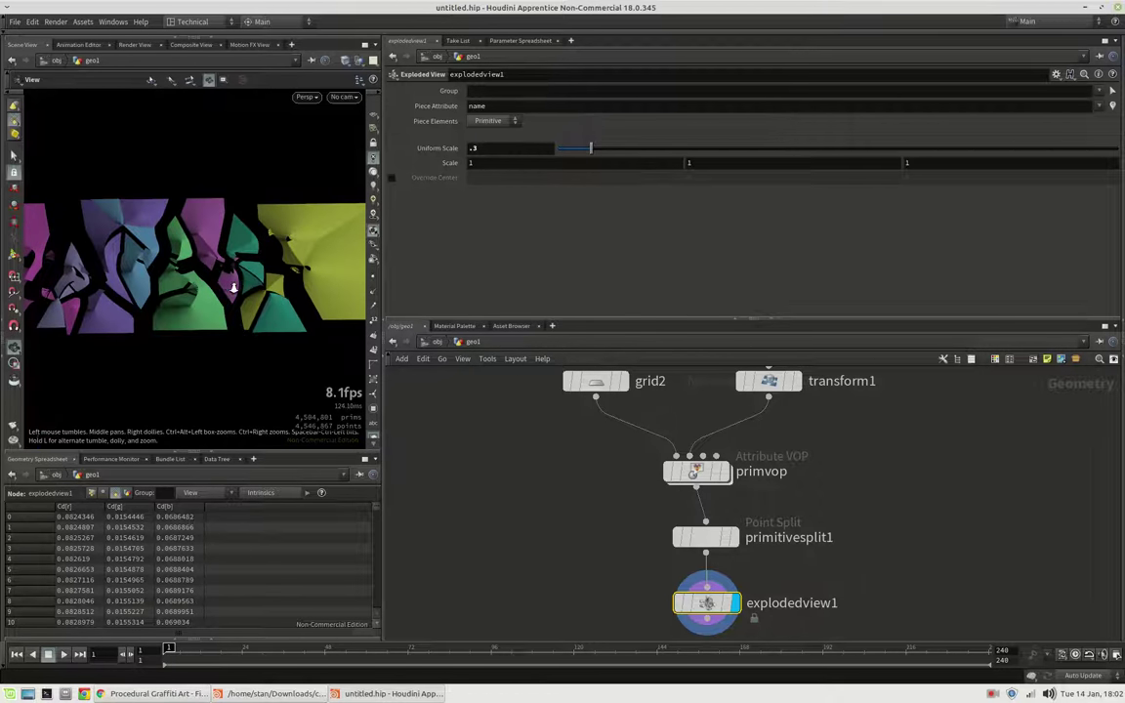
# Try a Tolerance of 0.05 on primitivesplit1 and inspect how the pieces separate
pyautogui.scroll(5, 269, 285)
pyautogui.click(705, 537)
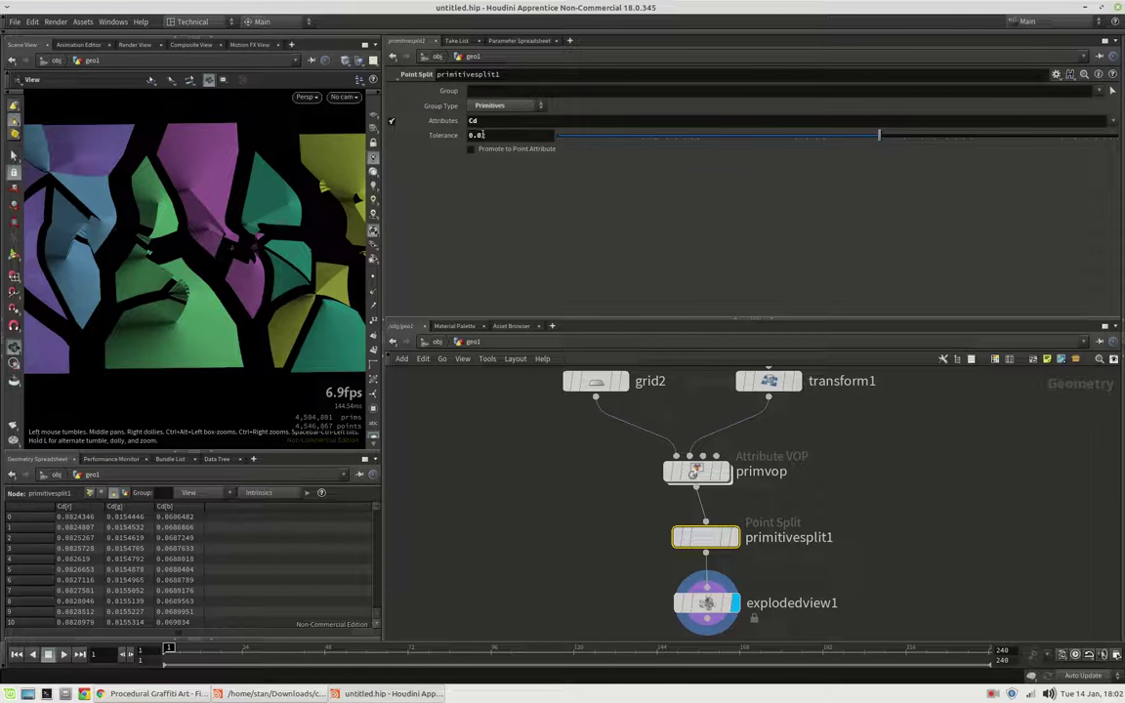
pyautogui.moveTo(481, 136); pyautogui.dragTo(492, 136)
pyautogui.write('5')
pyautogui.press('Return')
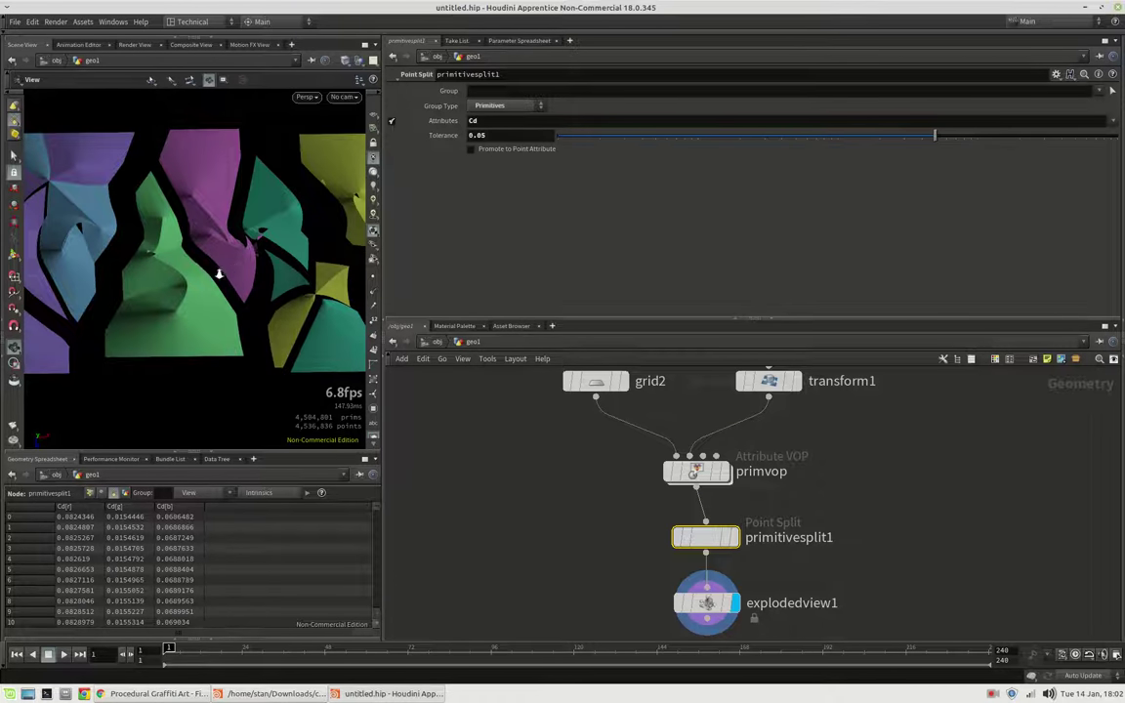
pyautogui.moveTo(219, 275); pyautogui.dragTo(276, 228)
pyautogui.rightClick(306, 156)
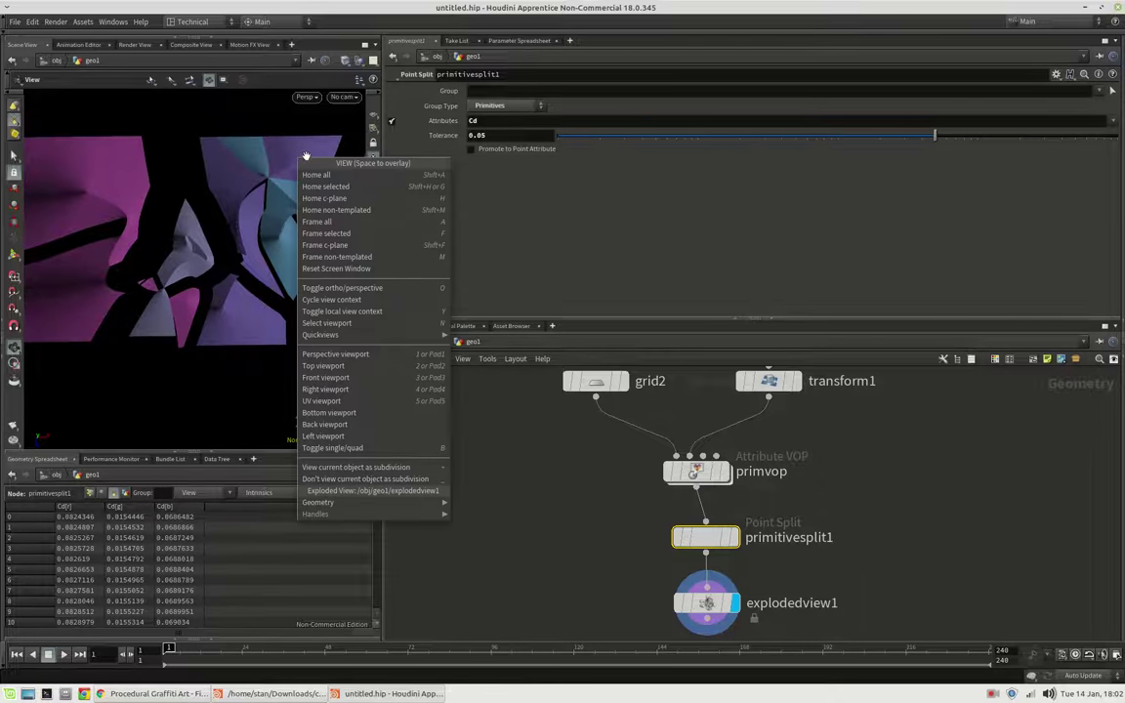
pyautogui.click(332, 141)
pyautogui.moveTo(343, 149); pyautogui.dragTo(365, 148, button='right')
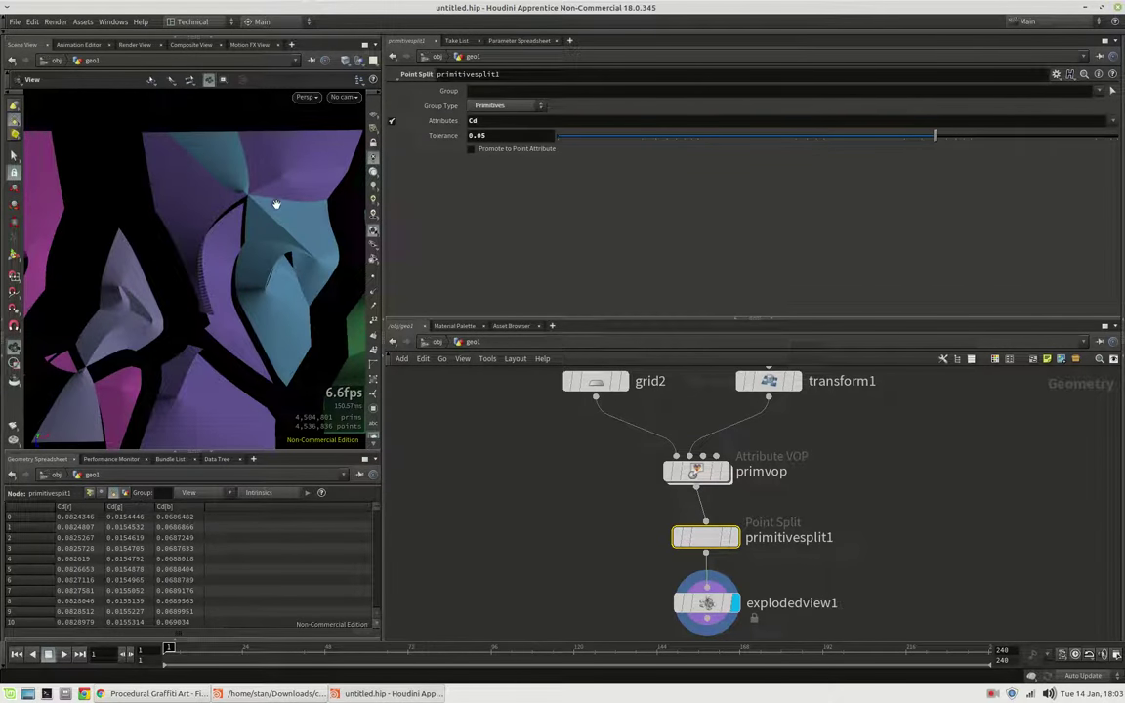
# Set primitivesplit1's Tolerance to 0.01 and check the separated pieces
pyautogui.moveTo(480, 135); pyautogui.dragTo(493, 135)
pyautogui.write('1')
pyautogui.press('Return')
pyautogui.moveTo(276, 178); pyautogui.dragTo(266, 159)
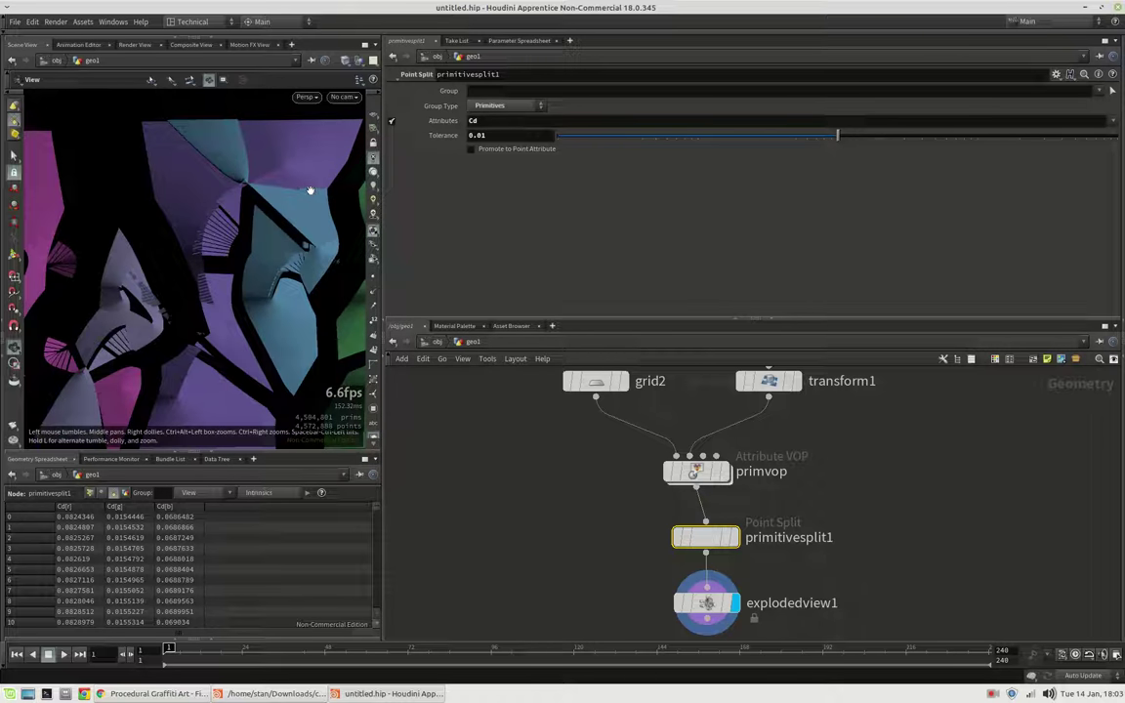
# Set primitivesplit1's Tolerance to 0.005 and inspect how the colored pieces separate across the grid
pyautogui.moveTo(310, 191); pyautogui.dragTo(224, 196, button='middle')
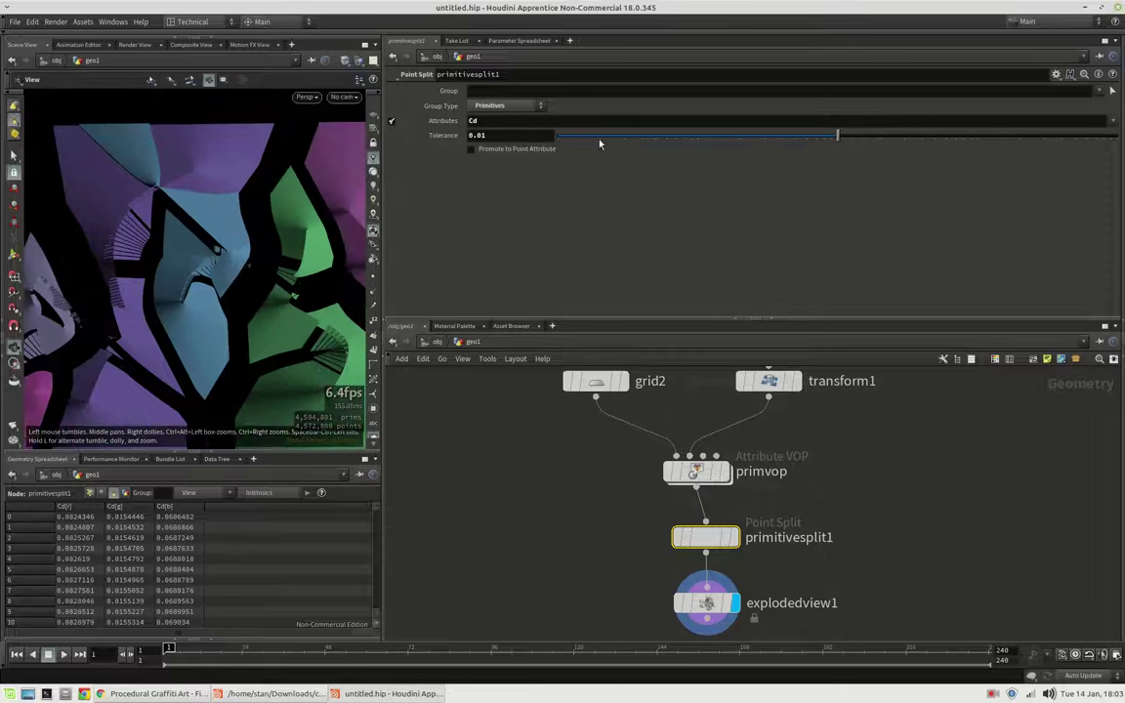
pyautogui.click(493, 136)
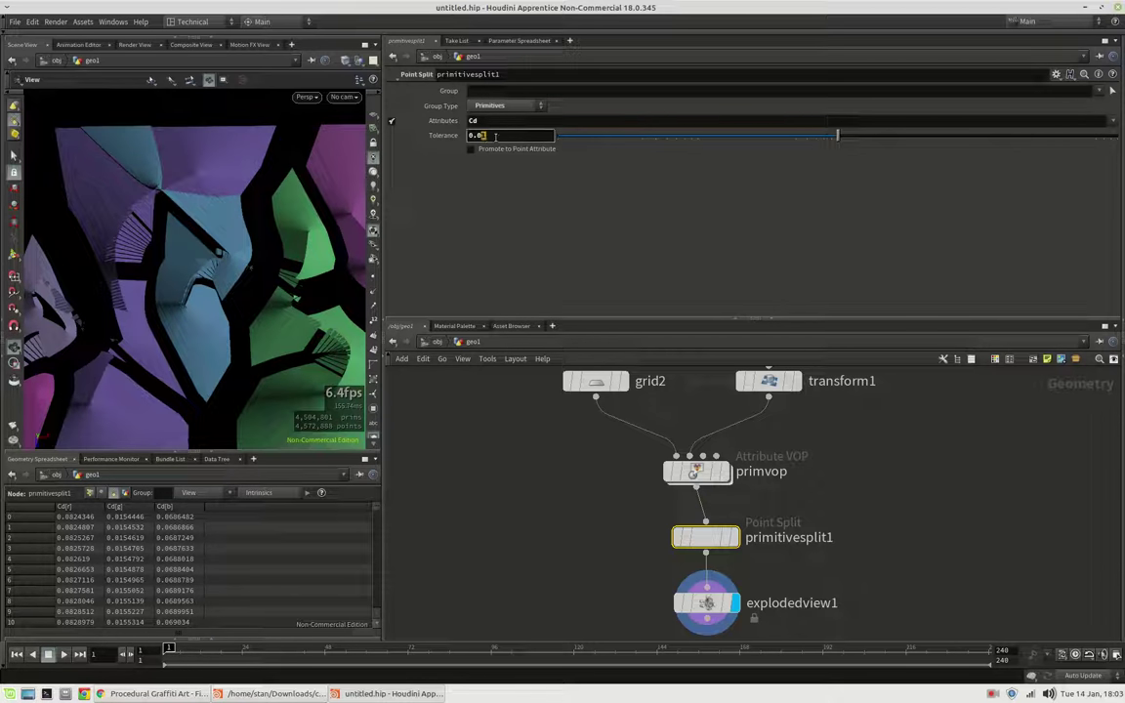
pyautogui.write('5')
pyautogui.press('Return')
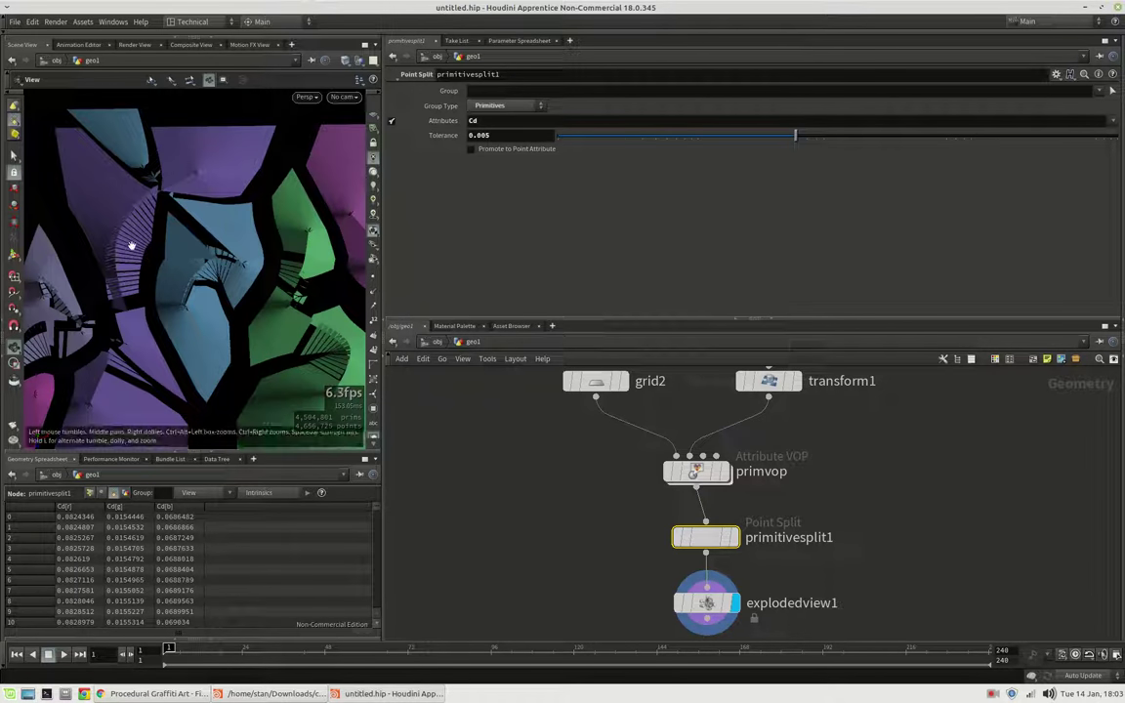
pyautogui.moveTo(219, 183); pyautogui.dragTo(108, 155, button='middle')
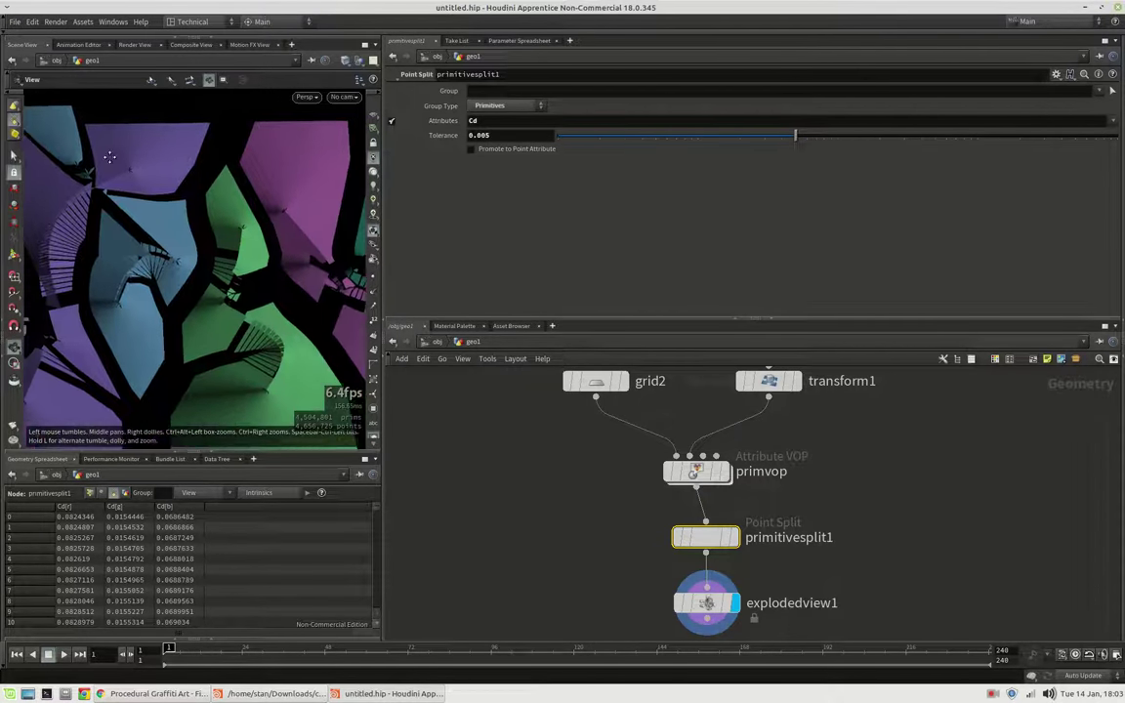
pyautogui.moveTo(97, 233); pyautogui.dragTo(216, 249, button='right')
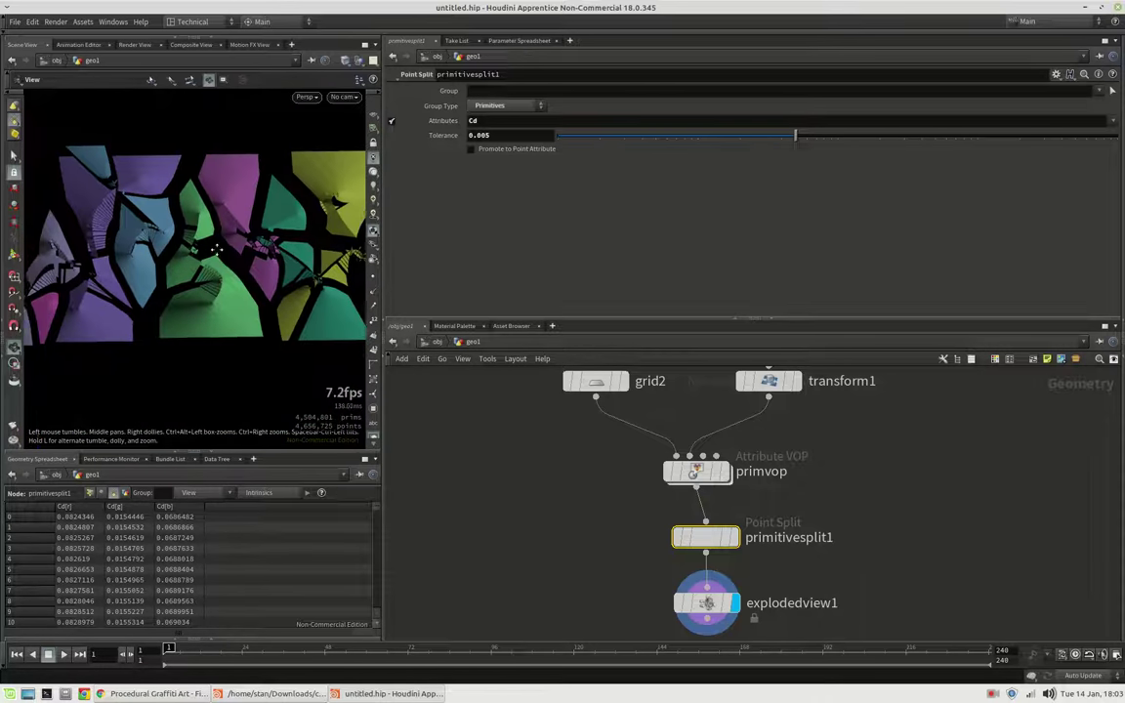
pyautogui.moveTo(216, 249); pyautogui.dragTo(241, 257, button='middle')
pyautogui.moveTo(239, 256)
pyautogui.mouseDown()
pyautogui.moveTo(196, 259)
pyautogui.moveTo(220, 252)
pyautogui.mouseUp()
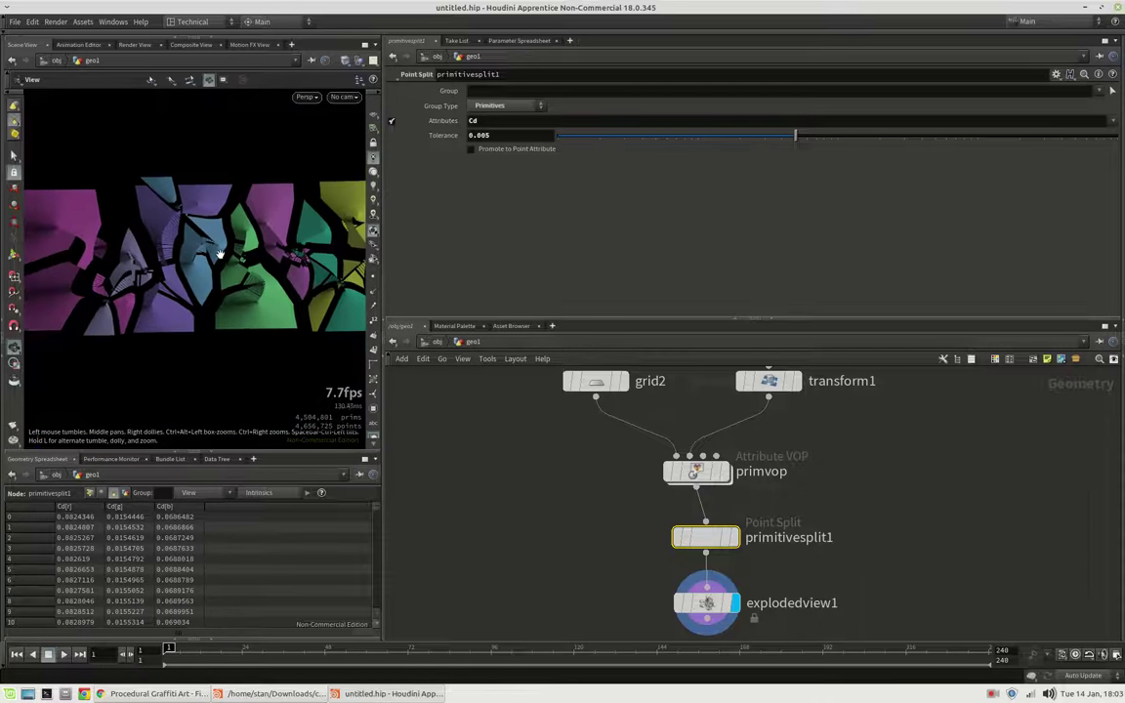
# Set transform1's Uniform Scale to 0.75 to enlarge the curves feeding primvop
pyautogui.moveTo(660, 375); pyautogui.dragTo(647, 426, button='middle')
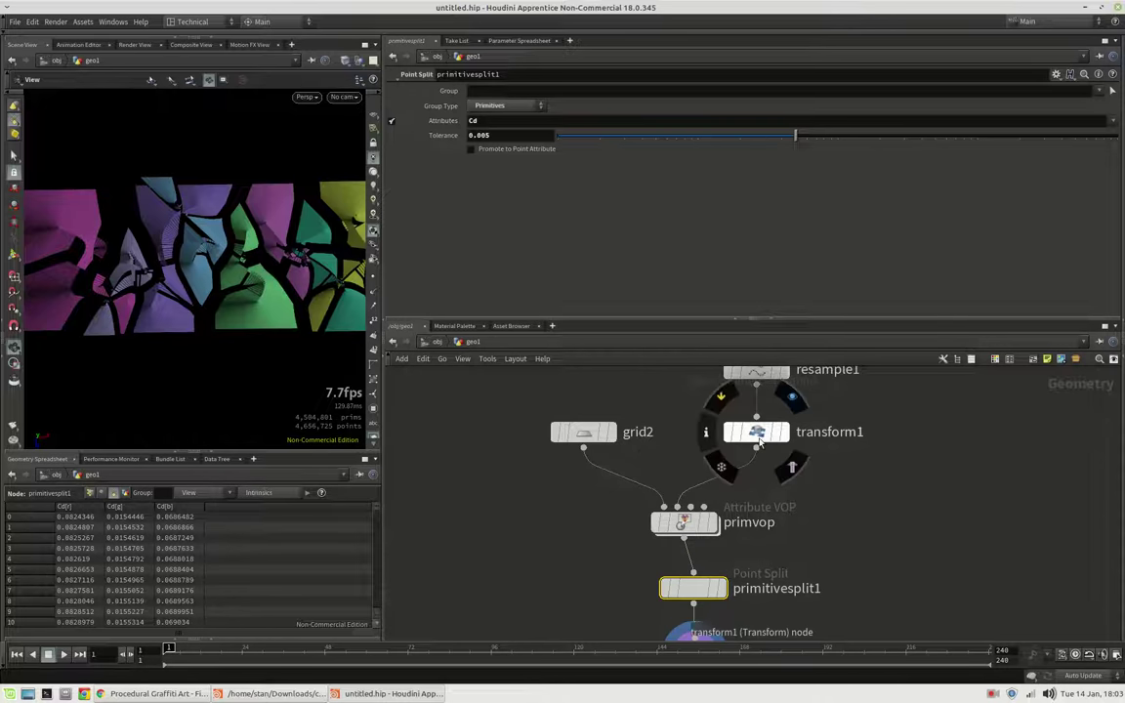
pyautogui.click(761, 433)
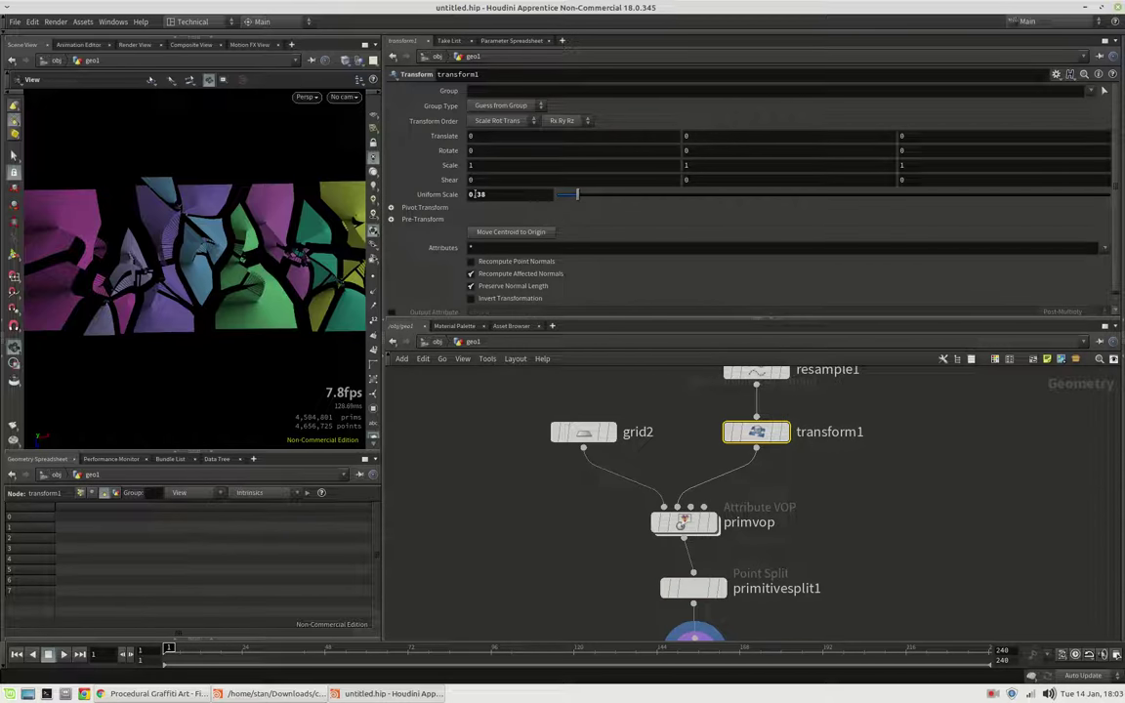
pyautogui.click(483, 196)
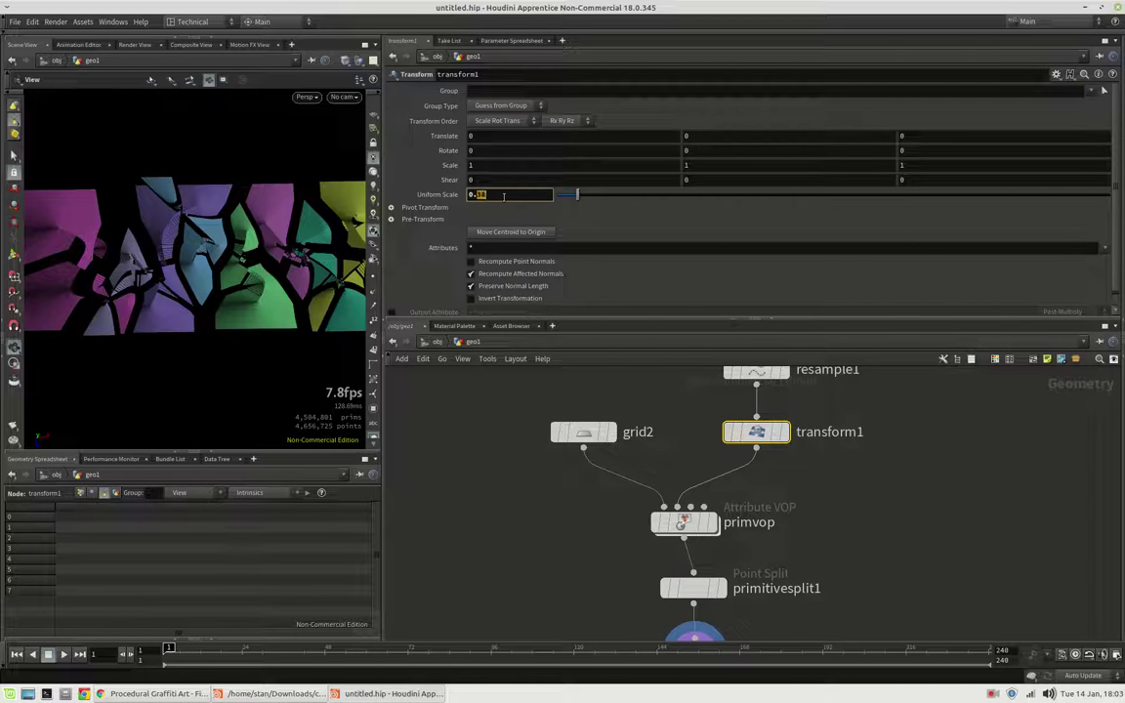
pyautogui.press('Return')
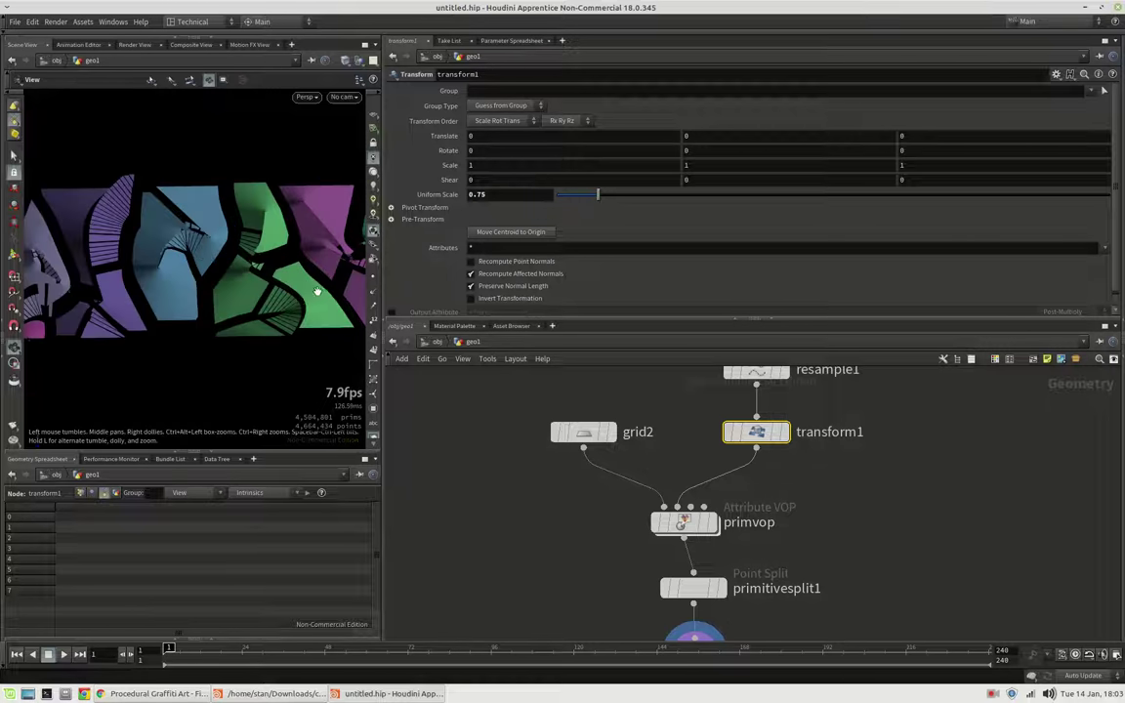
# Switch to the Procedural Graffiti Art forum thread in Chrome and enlarge the exploded artwork image of the simplified VOP variant
pyautogui.click(205, 694)
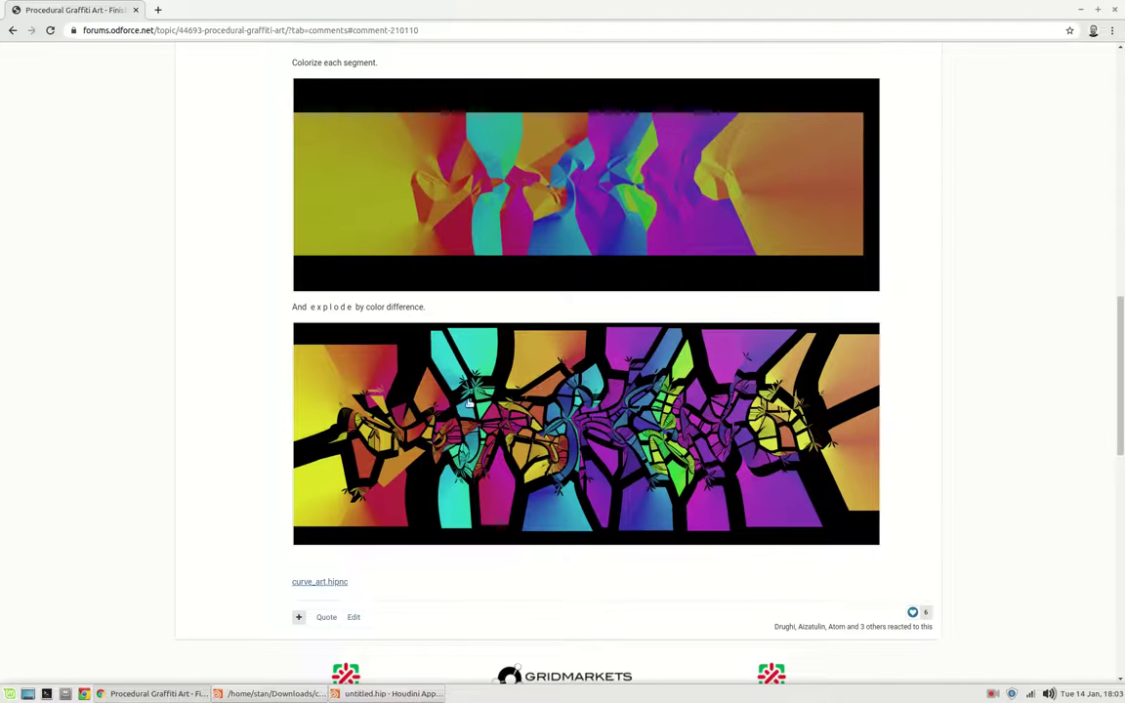
pyautogui.scroll(-2, 1011, 337)
pyautogui.scroll(-4, 1095, 518)
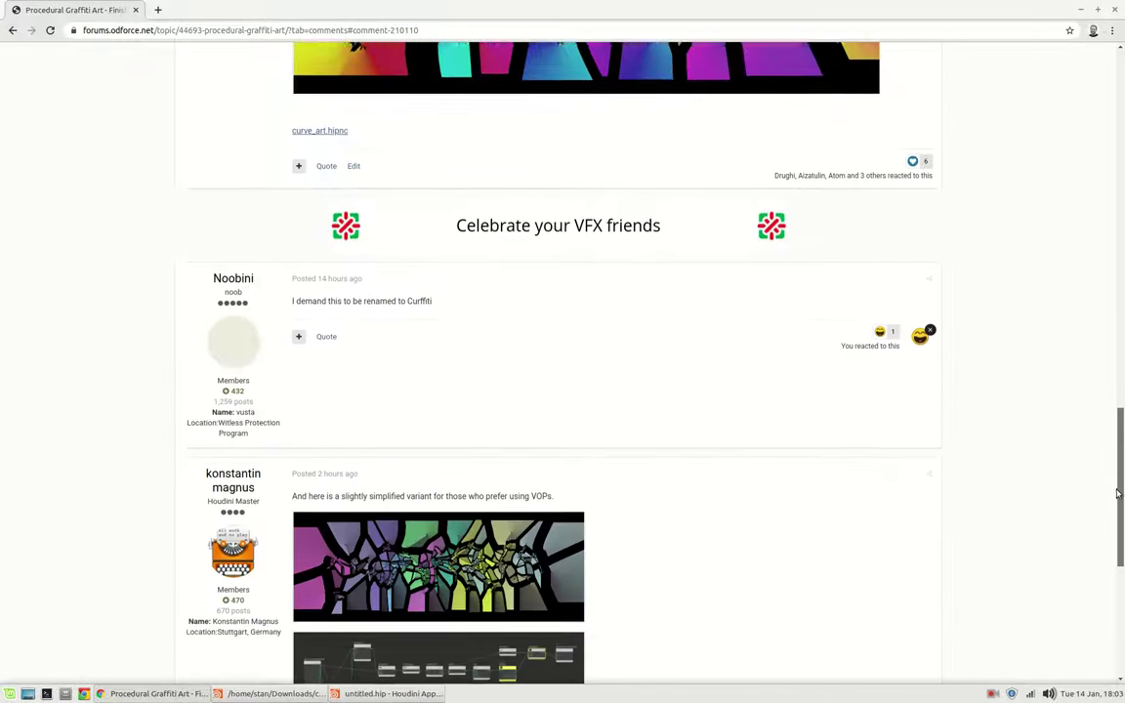
pyautogui.click(567, 444)
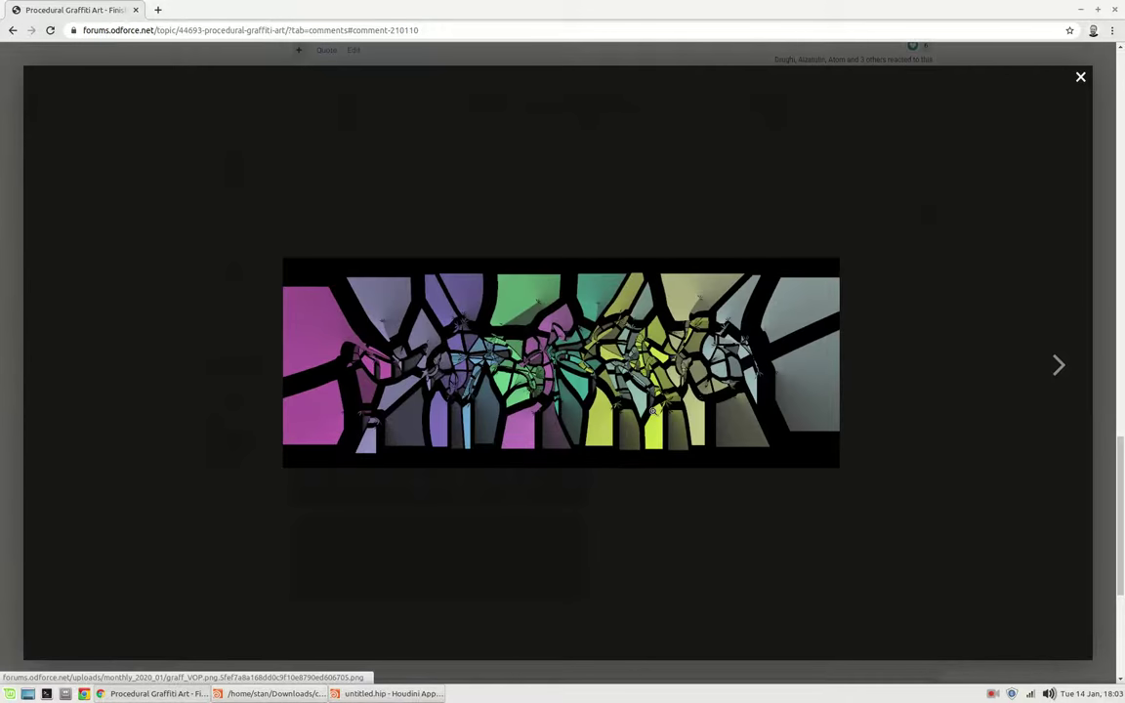